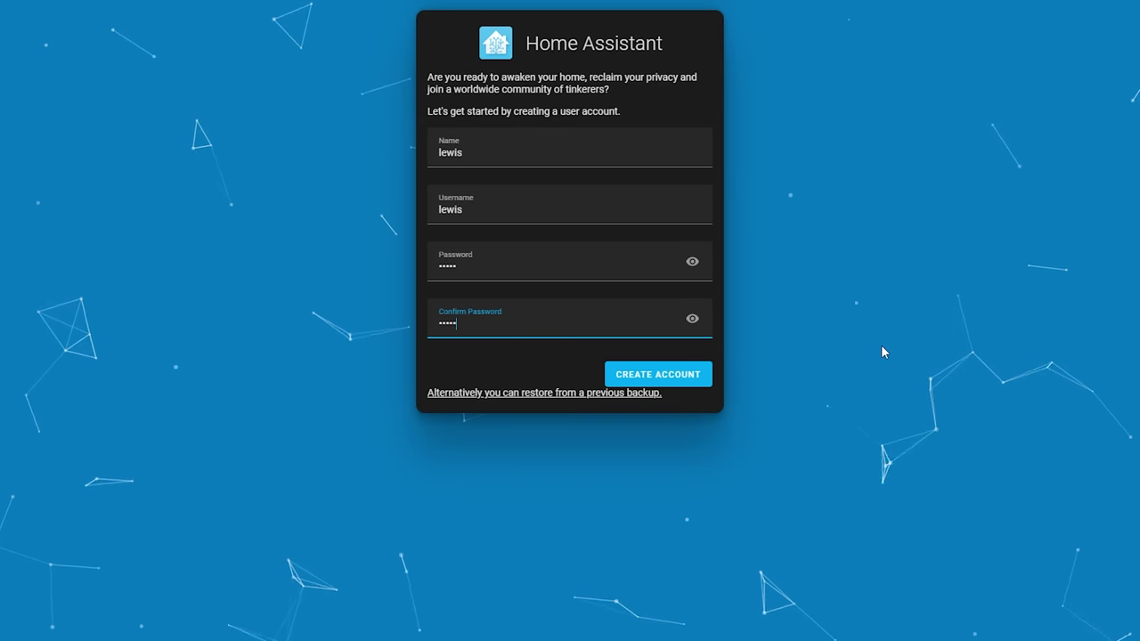
# - Create the first user account and finish onboarding without sharing analytics
pyautogui.click(634, 374)
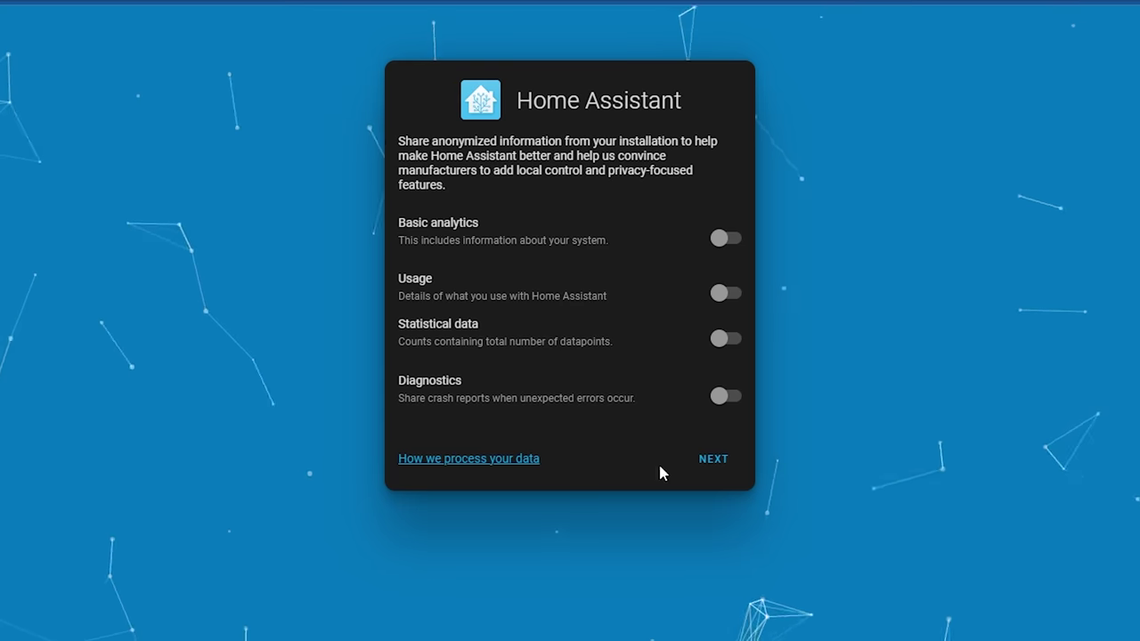
pyautogui.click(713, 460)
pyautogui.click(713, 323)
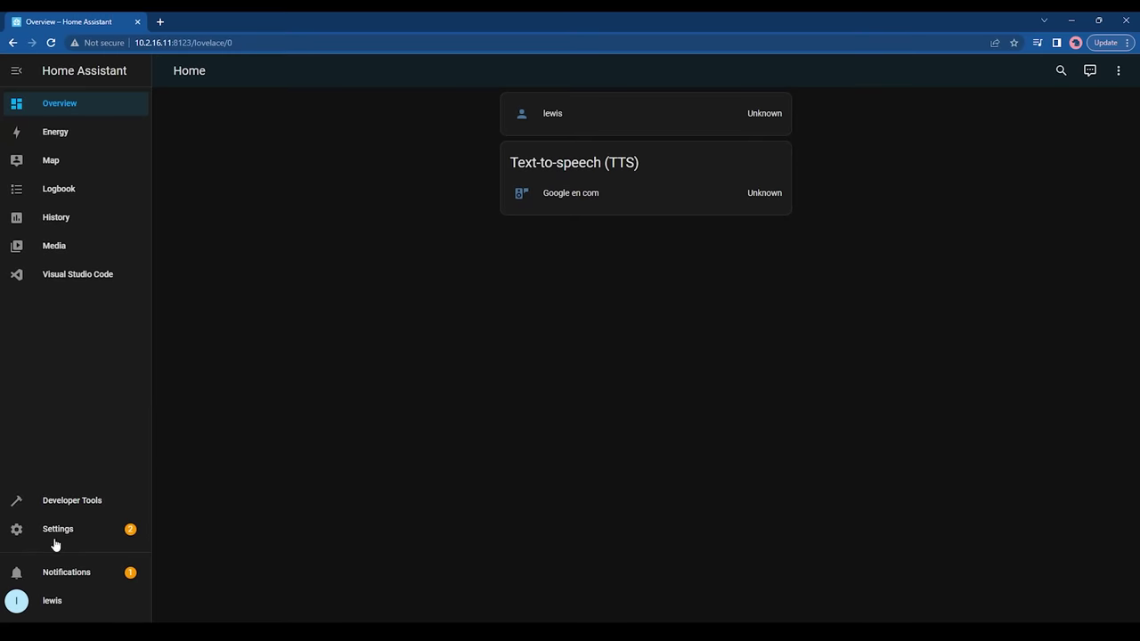
# - Open the Settings overview and go to the System settings
pyautogui.click(55, 541)
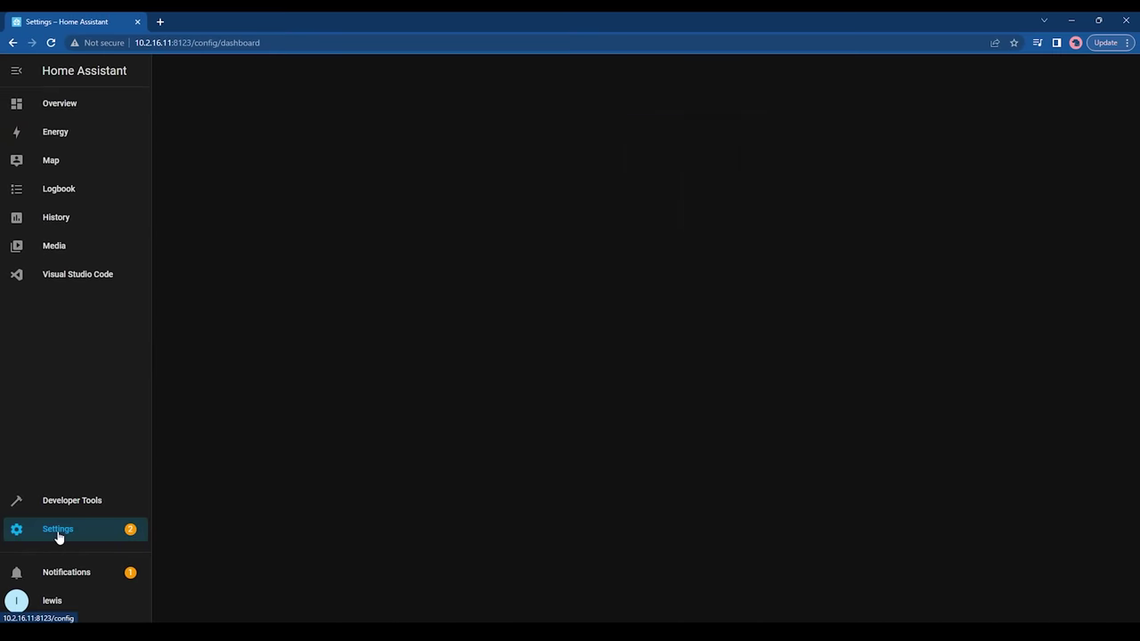
pyautogui.scroll(-2, 623, 401)
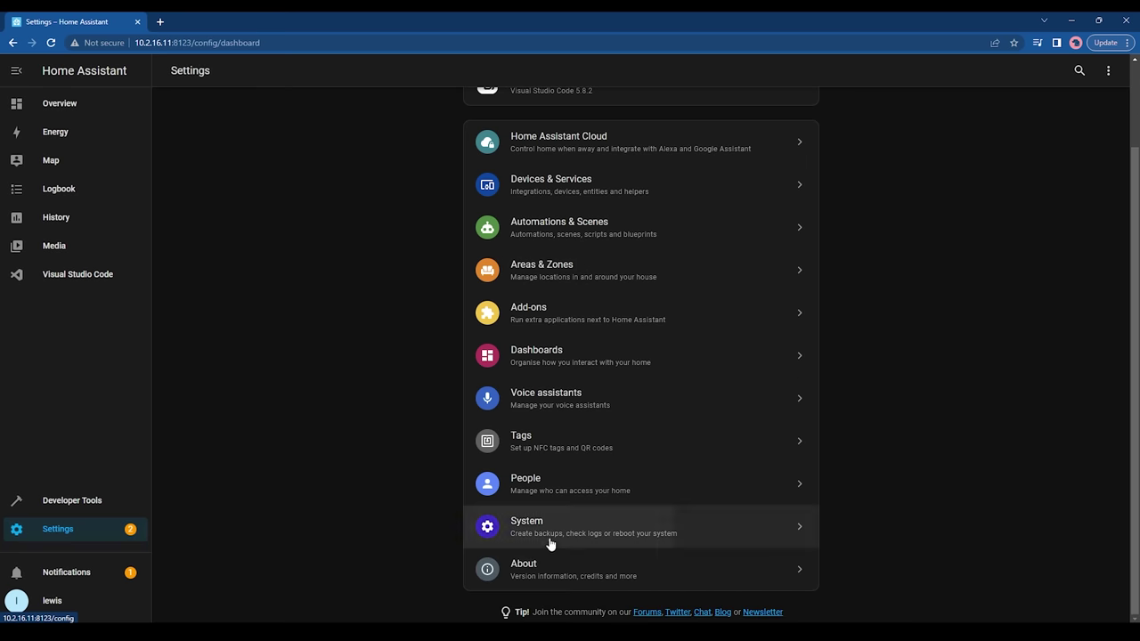
pyautogui.click(550, 539)
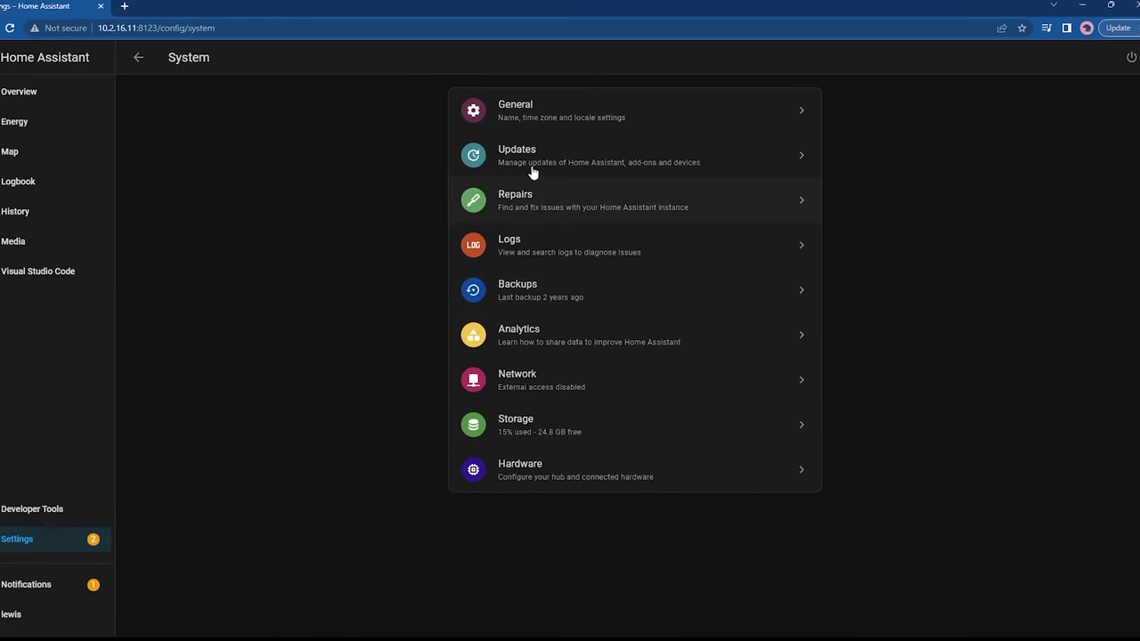
# - In General settings, keep London as the time zone and metric (Celsius, kilograms) units
pyautogui.click(535, 120)
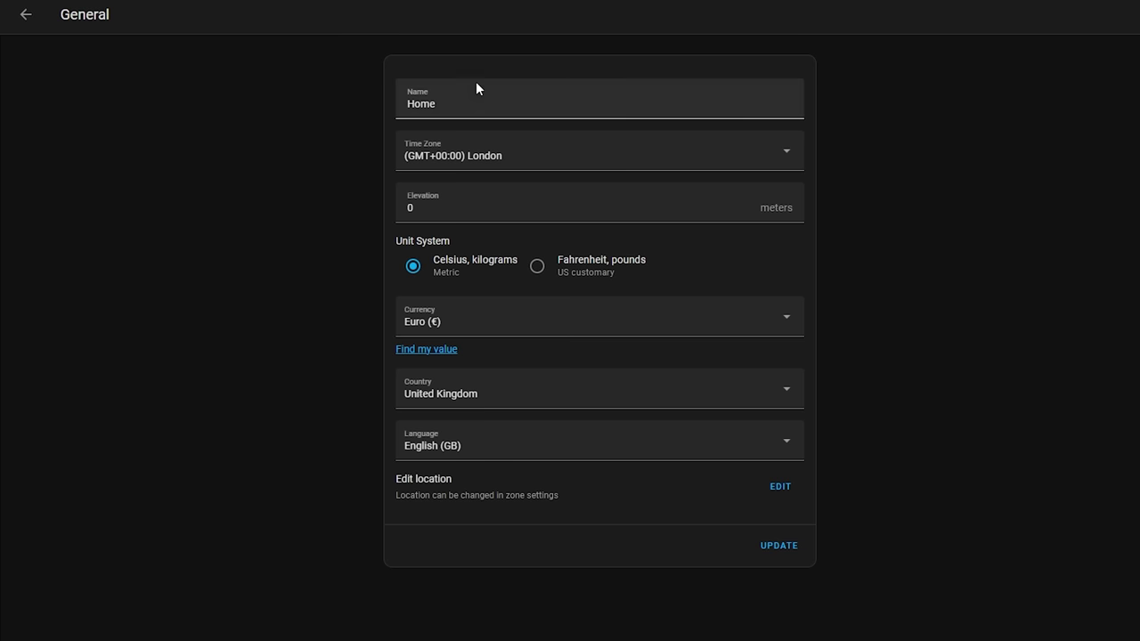
pyautogui.click(537, 164)
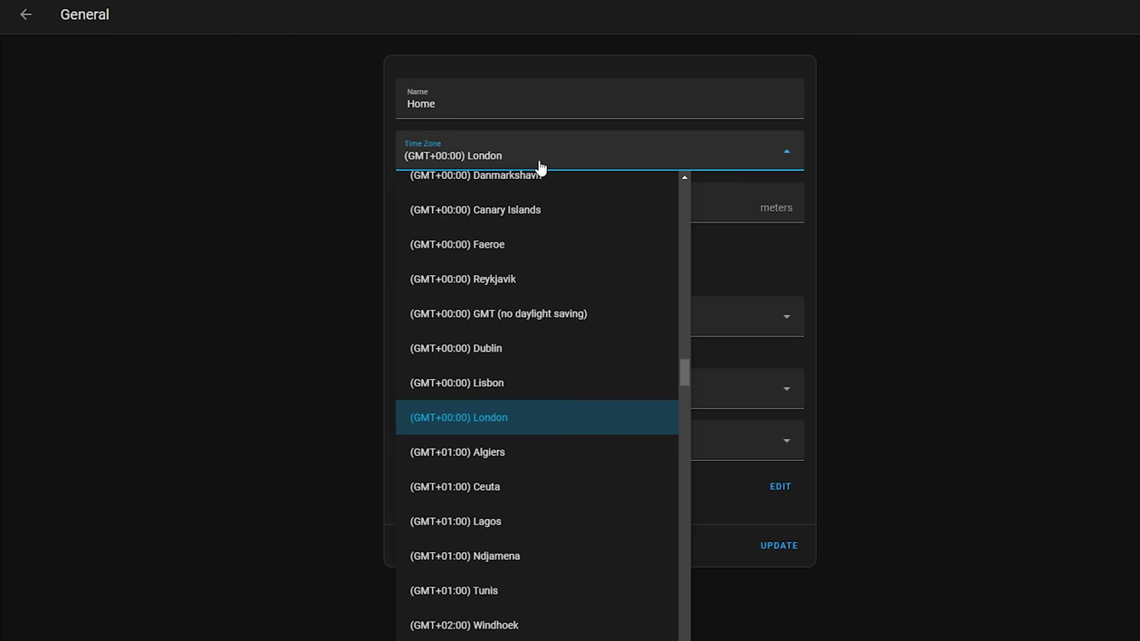
pyautogui.click(471, 425)
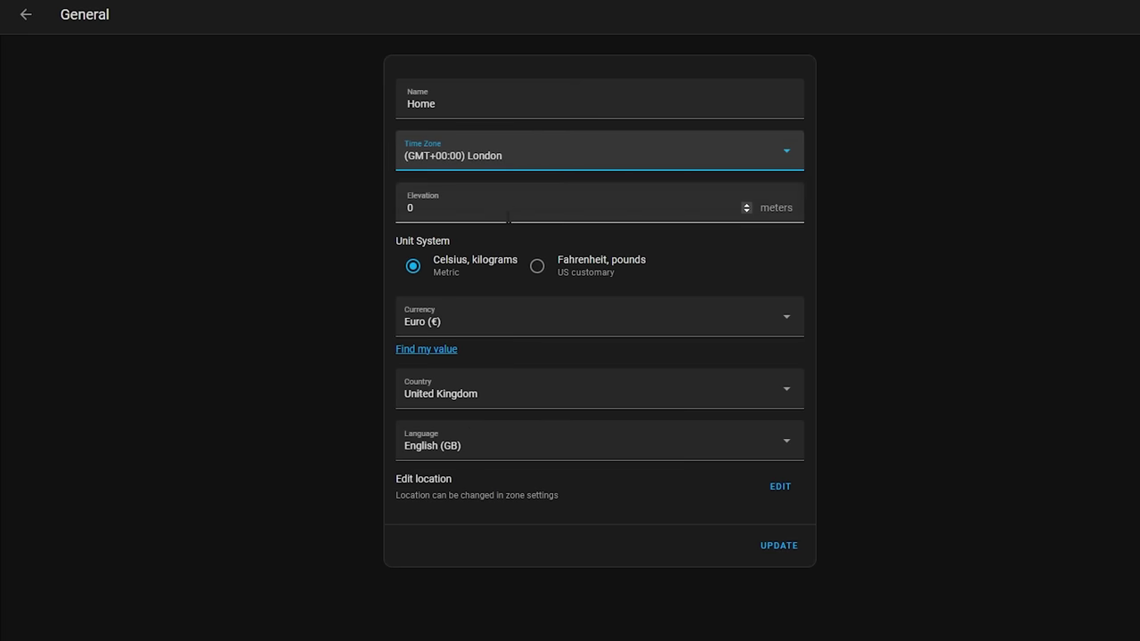
pyautogui.click(541, 270)
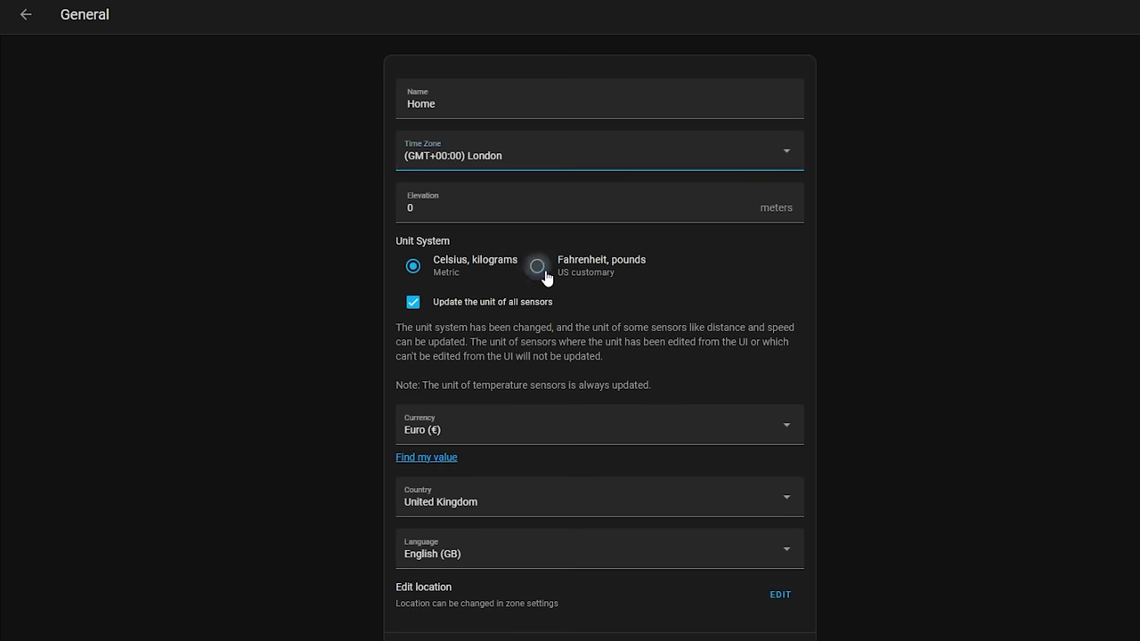
pyautogui.click(423, 275)
# - Set currency to British Pound and country to United Kingdom, then save the settings
pyautogui.click(473, 332)
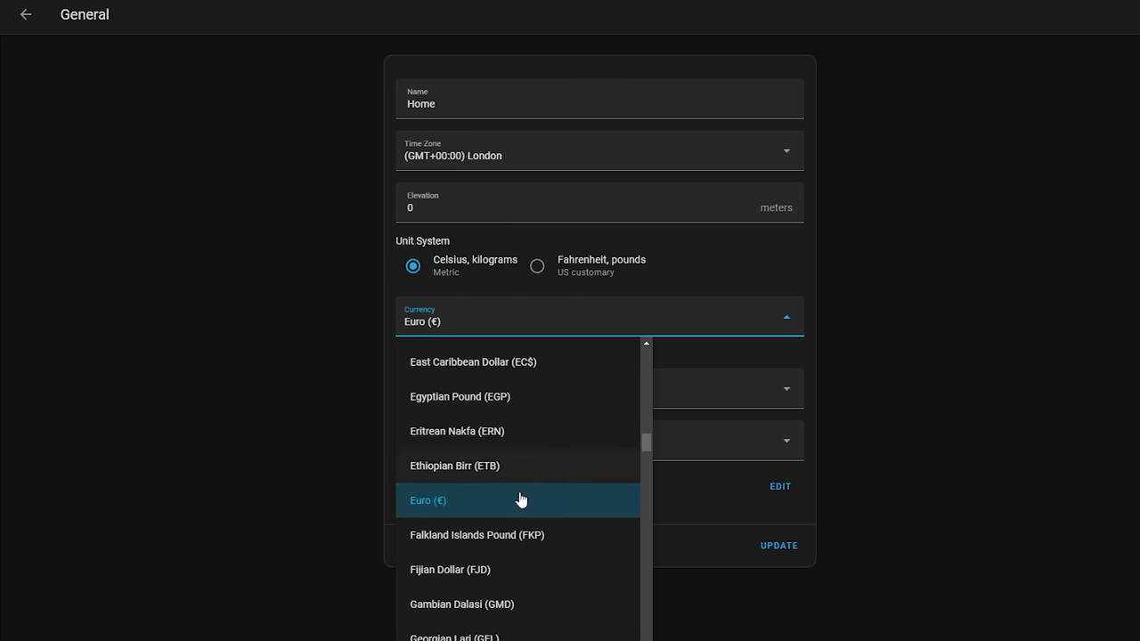
pyautogui.scroll(7, 520, 506)
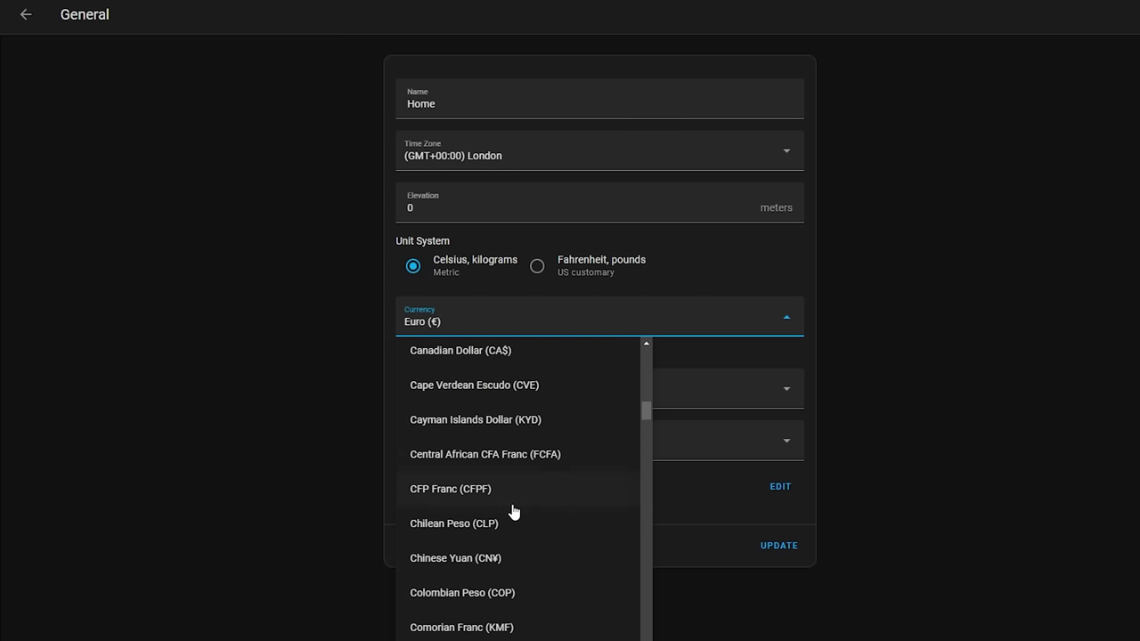
pyautogui.scroll(3, 514, 511)
pyautogui.click(446, 405)
pyautogui.click(517, 401)
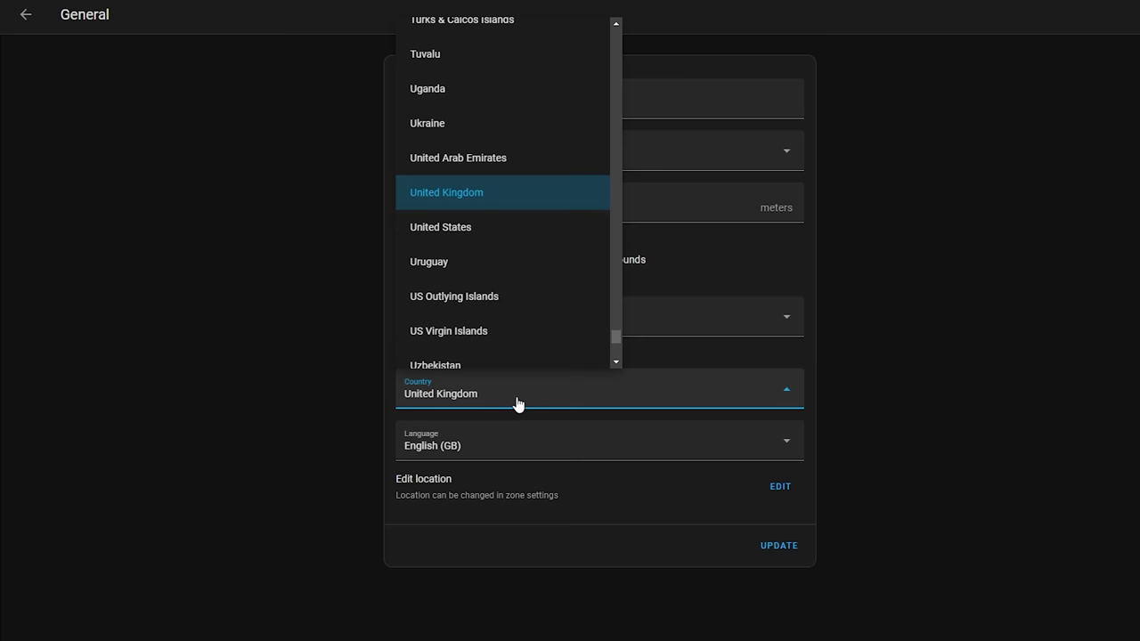
pyautogui.scroll(3, 477, 135)
pyautogui.scroll(-3, 471, 169)
pyautogui.click(467, 205)
pyautogui.click(780, 547)
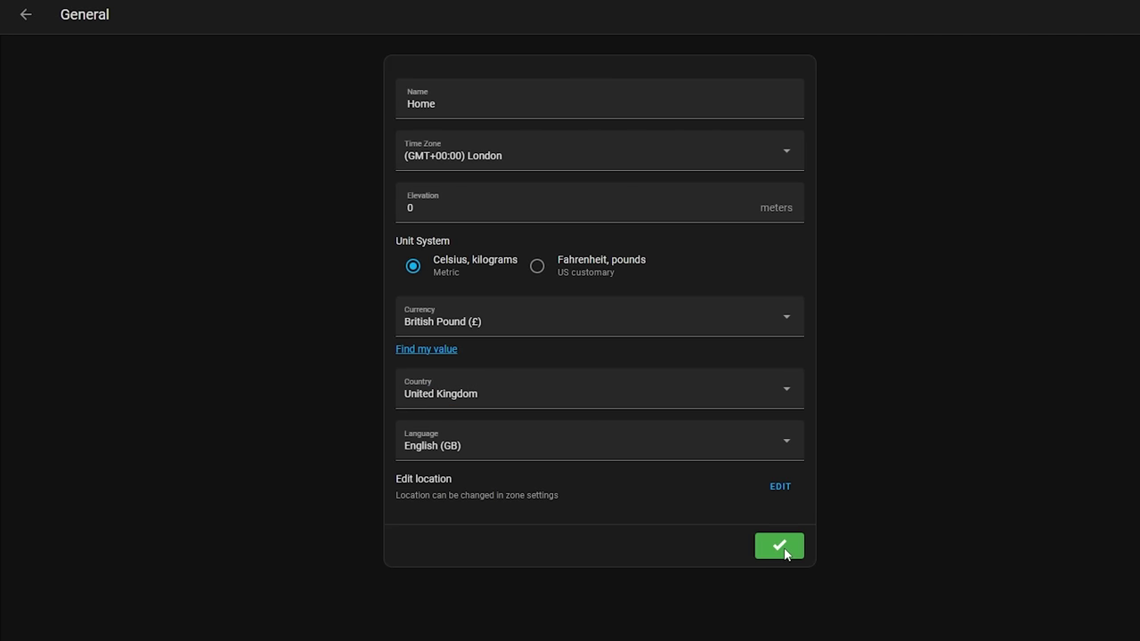
# - Open the Zones page, pan the map and drag the Home zone circle into position
pyautogui.click(779, 489)
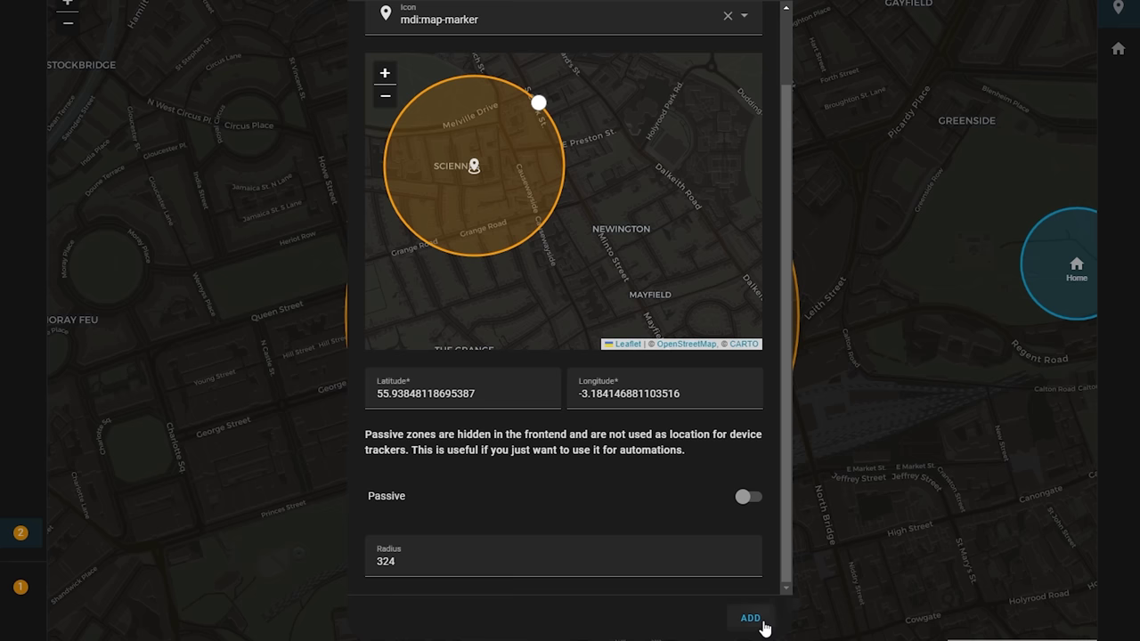
pyautogui.click(751, 618)
pyautogui.scroll(-3, 704, 396)
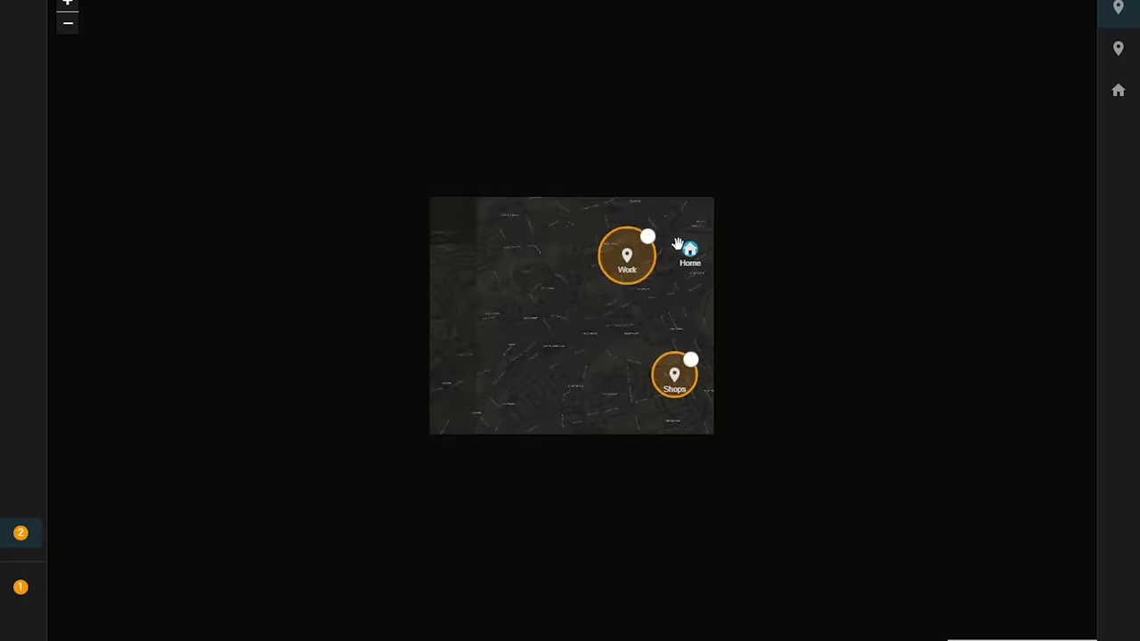
pyautogui.scroll(4, 720, 291)
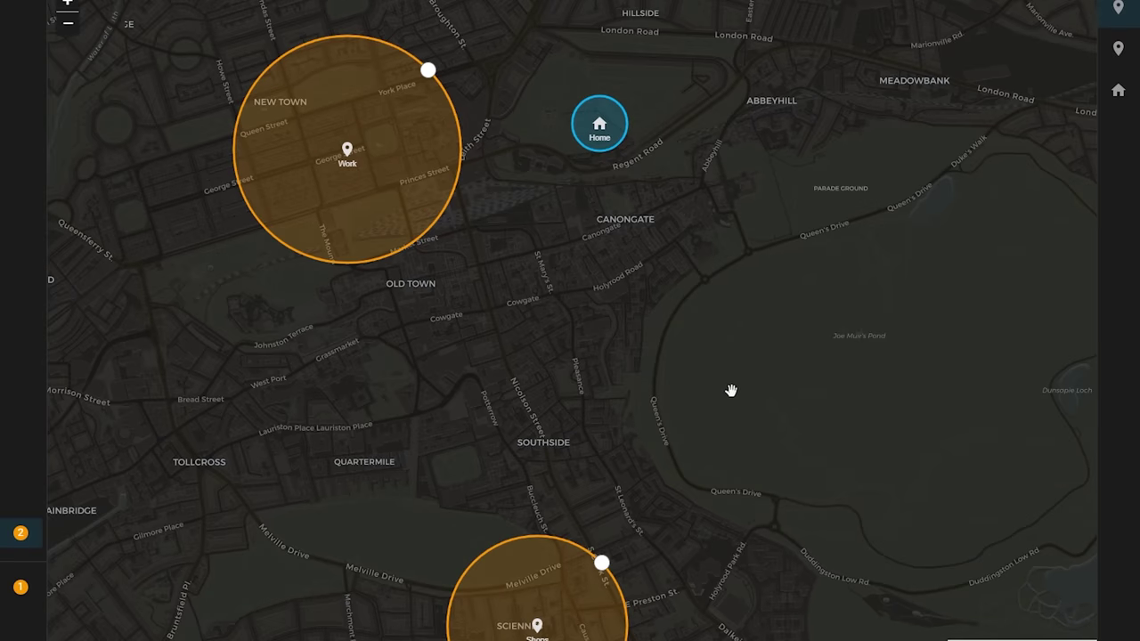
pyautogui.moveTo(731, 390)
pyautogui.mouseDown()
pyautogui.moveTo(727, 311)
pyautogui.moveTo(784, 359)
pyautogui.moveTo(817, 362)
pyautogui.mouseUp()
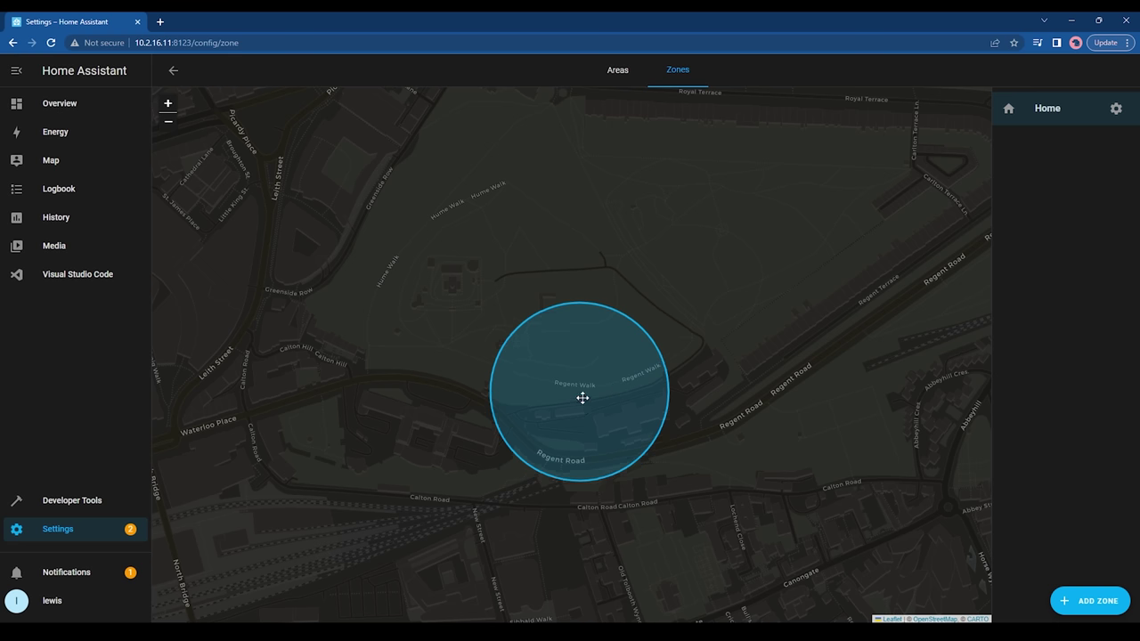
pyautogui.moveTo(582, 399); pyautogui.dragTo(638, 335)
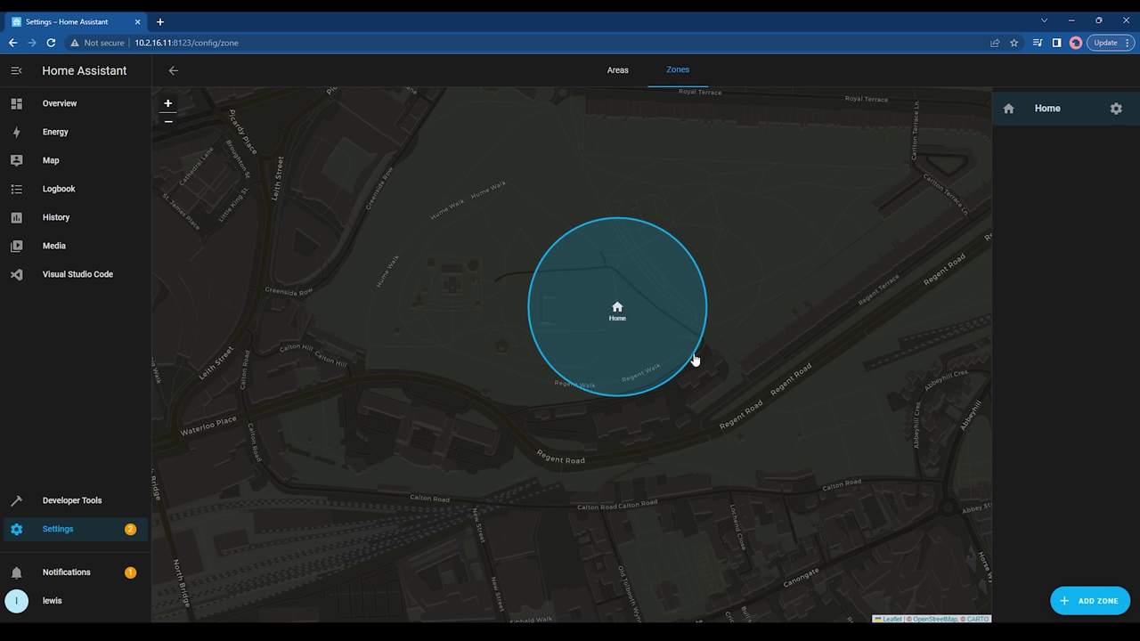
# - Add a zone named Work, enlarging its radius and centring it on New Town, Edinburgh
pyautogui.click(1098, 604)
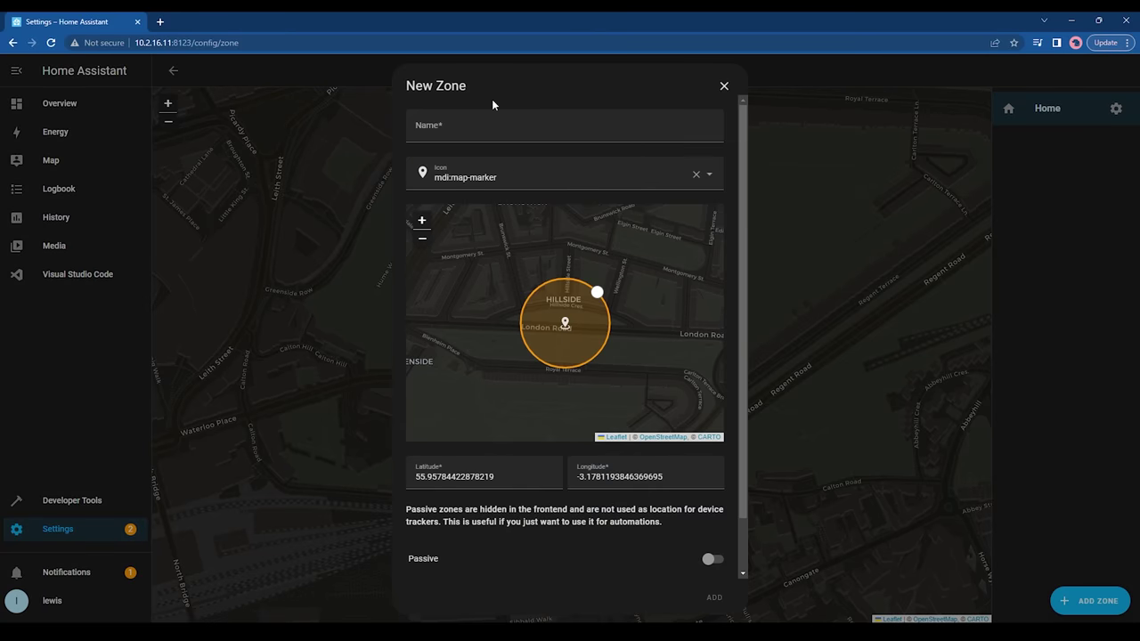
pyautogui.write('Work')
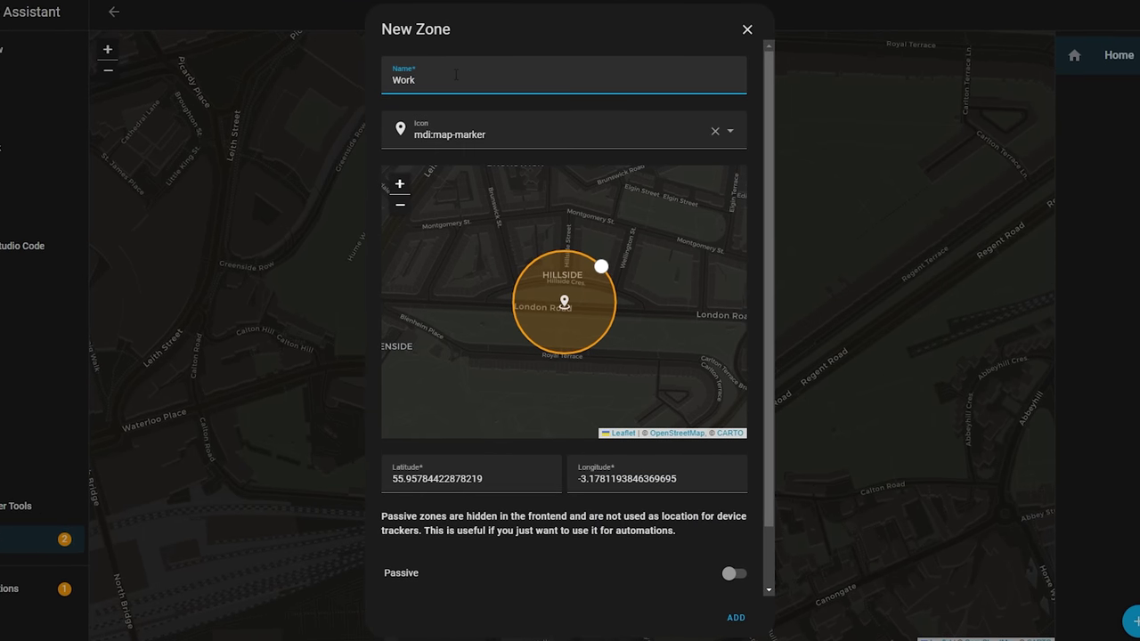
pyautogui.scroll(-3, 560, 327)
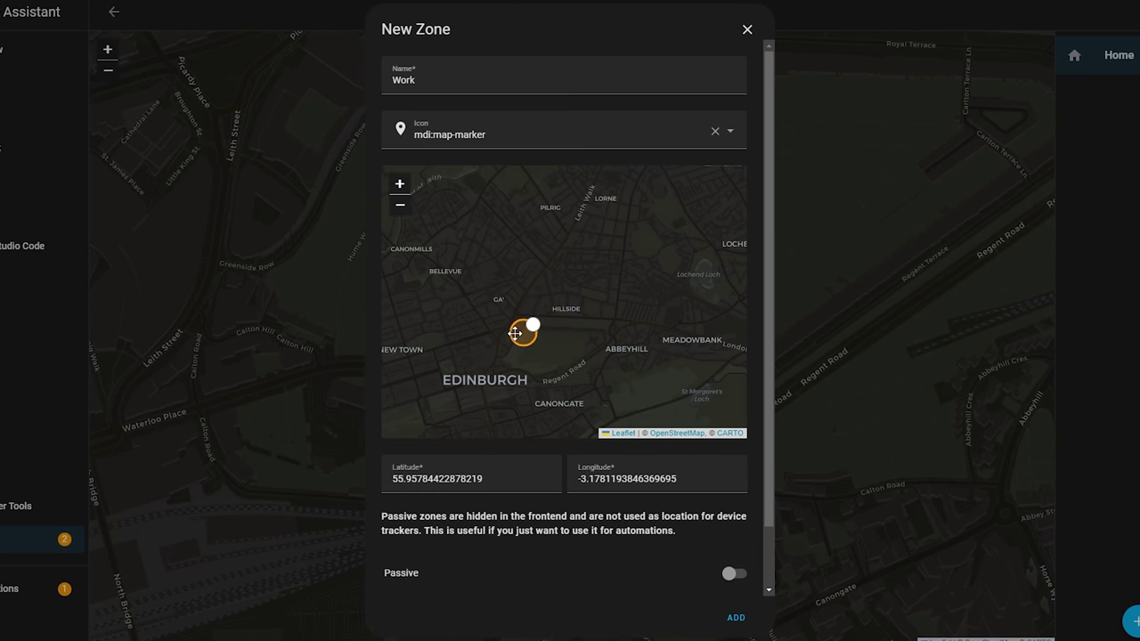
pyautogui.scroll(4, 432, 361)
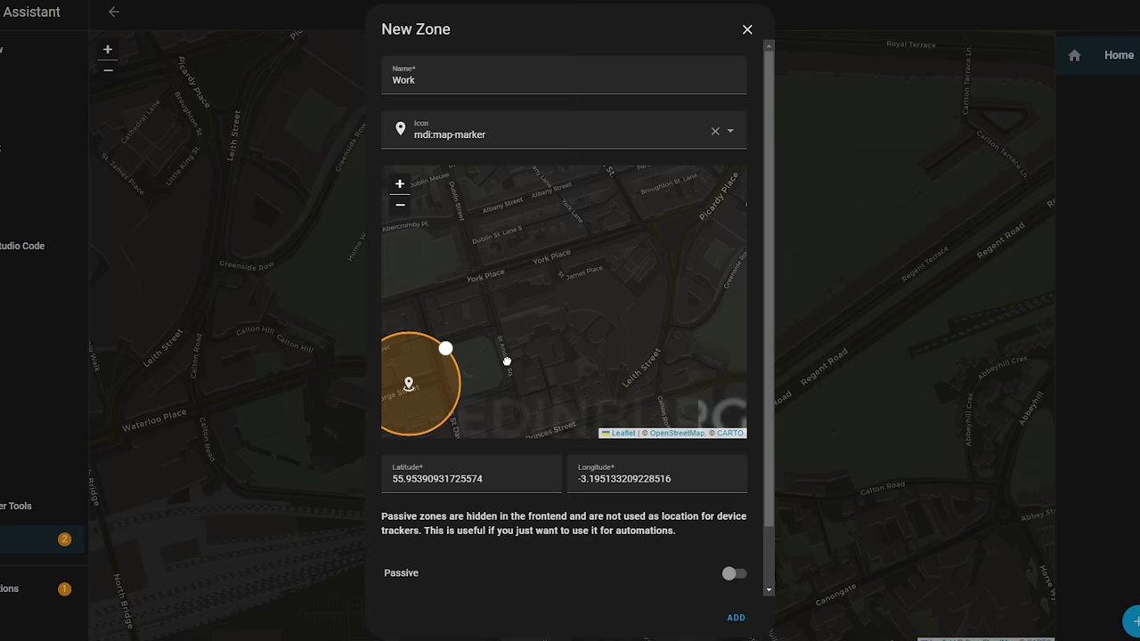
pyautogui.moveTo(610, 260); pyautogui.dragTo(680, 186)
pyautogui.scroll(-3, 668, 280)
pyautogui.moveTo(654, 252); pyautogui.dragTo(699, 217)
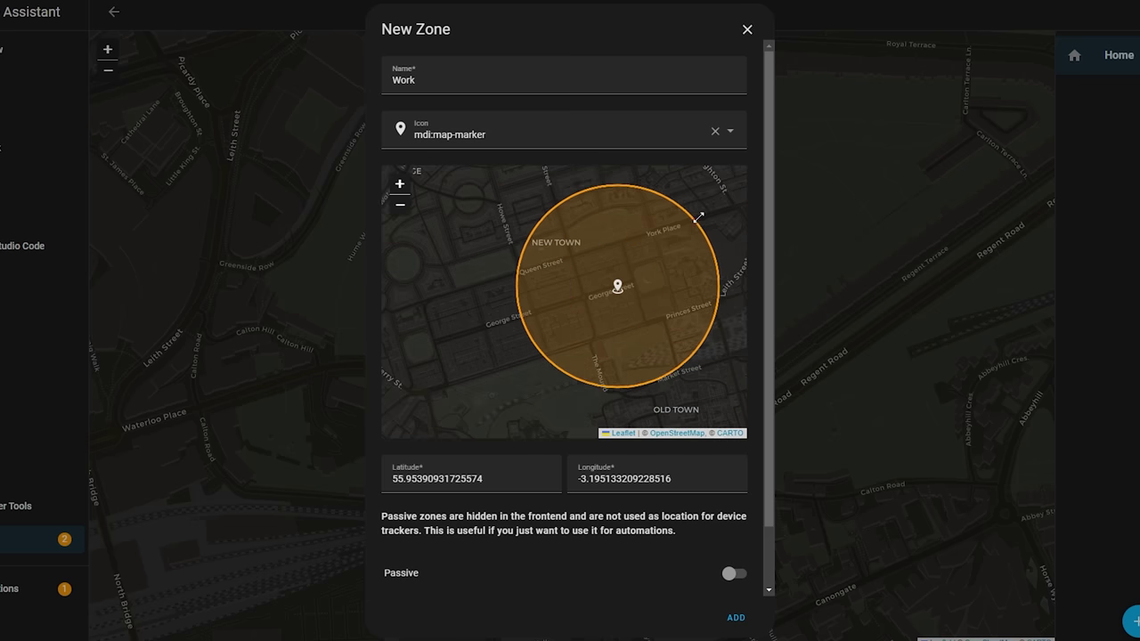
pyautogui.scroll(-2, 675, 436)
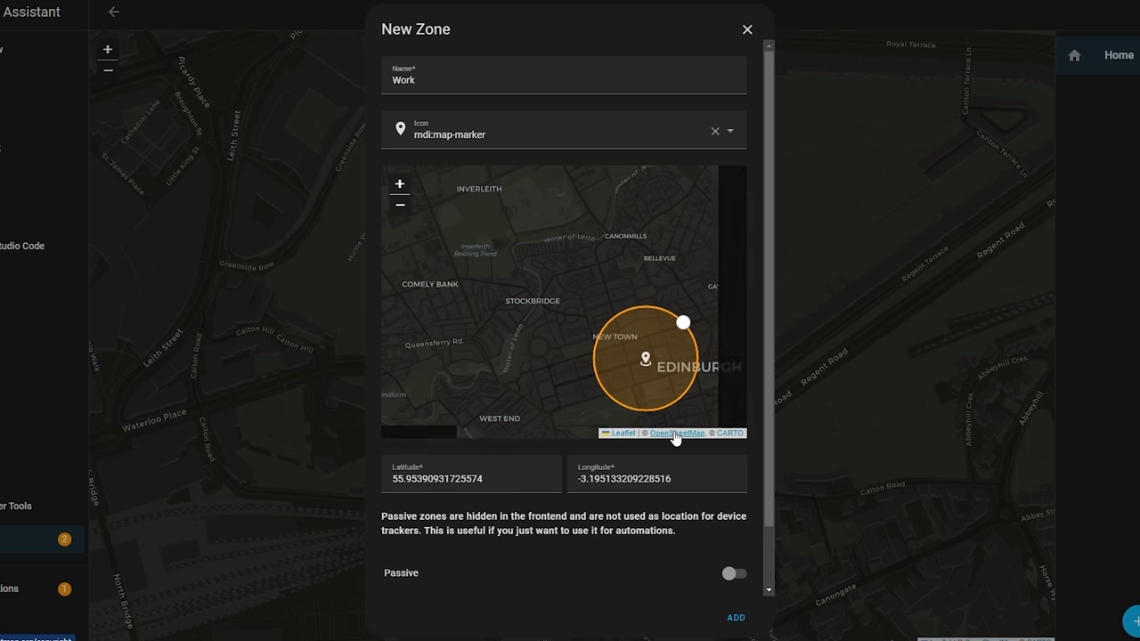
pyautogui.moveTo(694, 368); pyautogui.dragTo(633, 300)
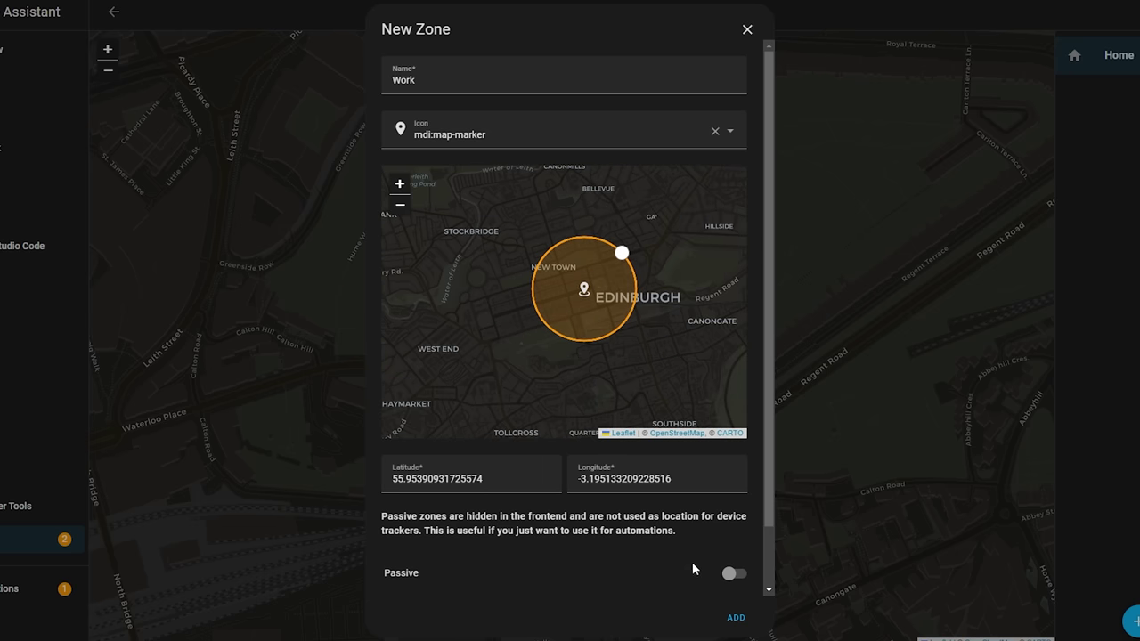
pyautogui.scroll(-1, 704, 584)
pyautogui.click(735, 618)
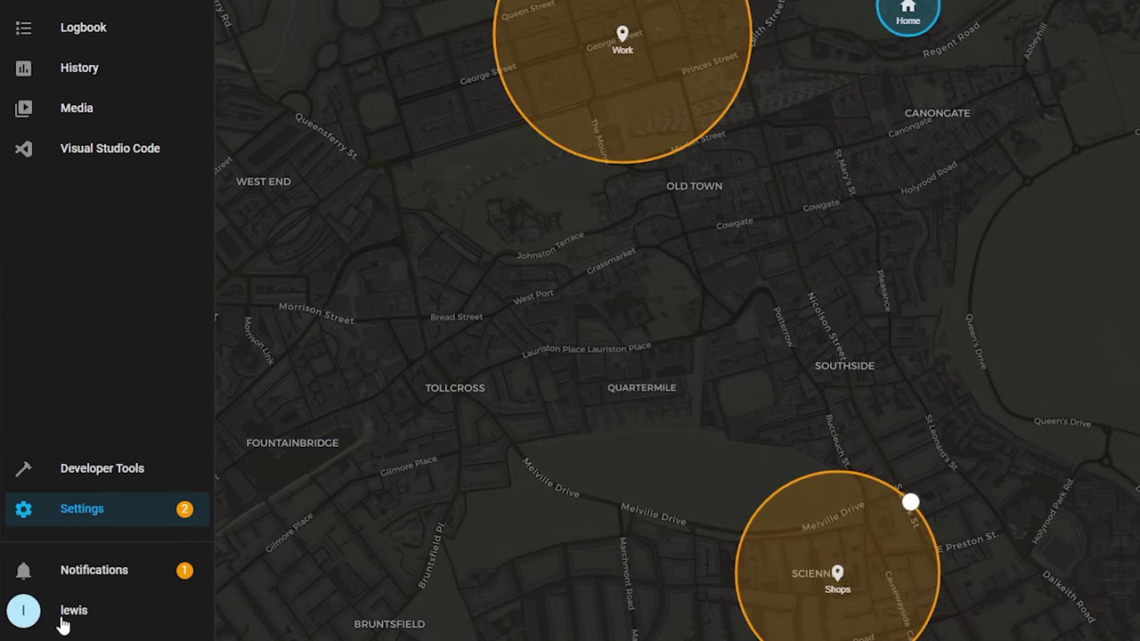
# - Open the user profile page and scroll through its language, theme and preference options
pyautogui.click(26, 624)
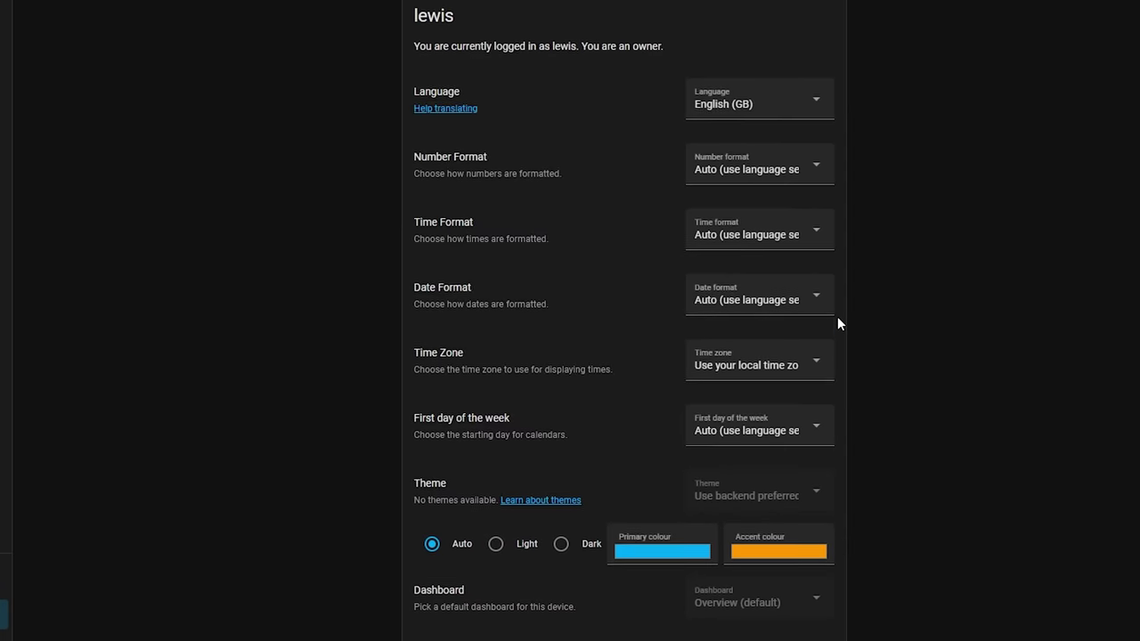
pyautogui.scroll(-5, 1037, 307)
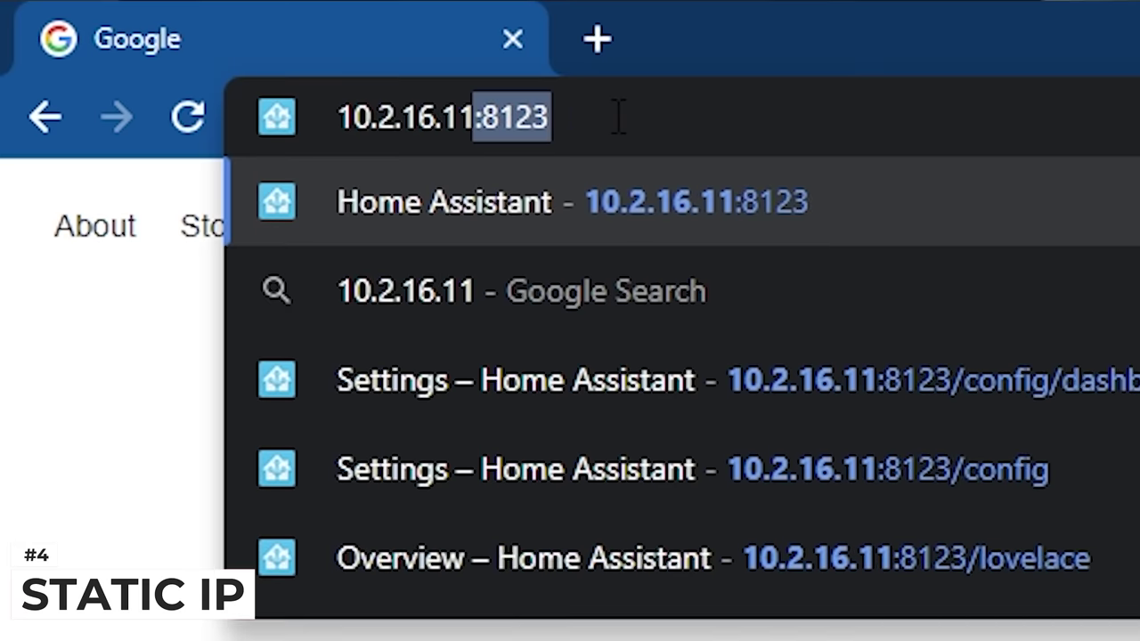
# - Enter the Home Assistant address 10.2.16.11:8123 in Chrome's address bar
pyautogui.write(':8123')
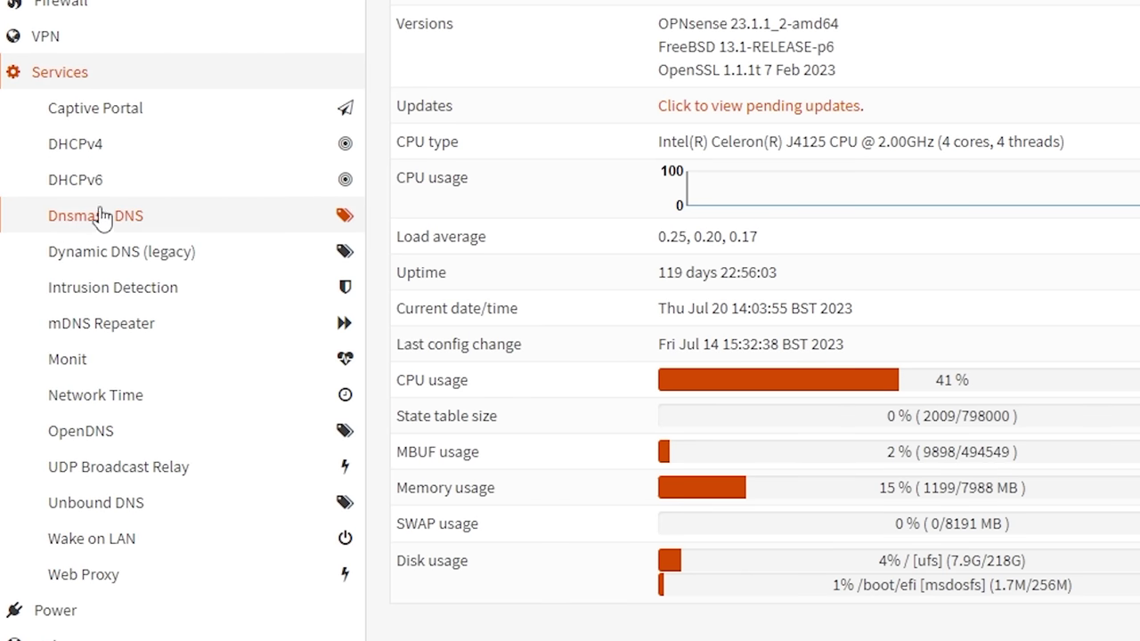
# - Open OPNsense's DHCPv4 LAN settings showing the 10.2.16.10 to 10.2.16.200 range
pyautogui.click(93, 159)
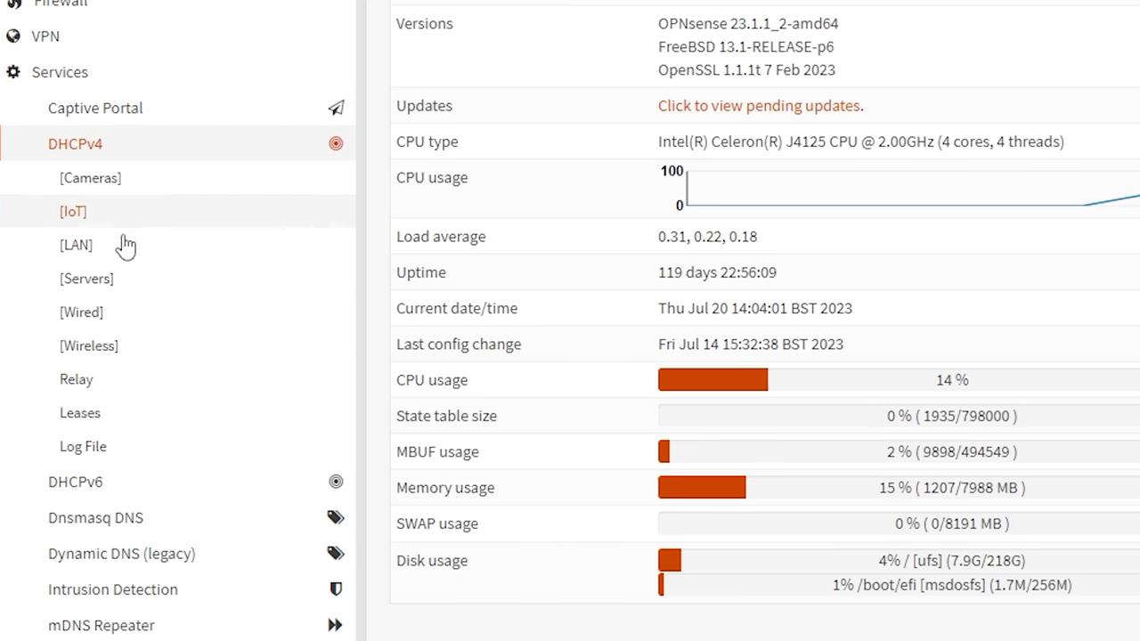
pyautogui.click(95, 253)
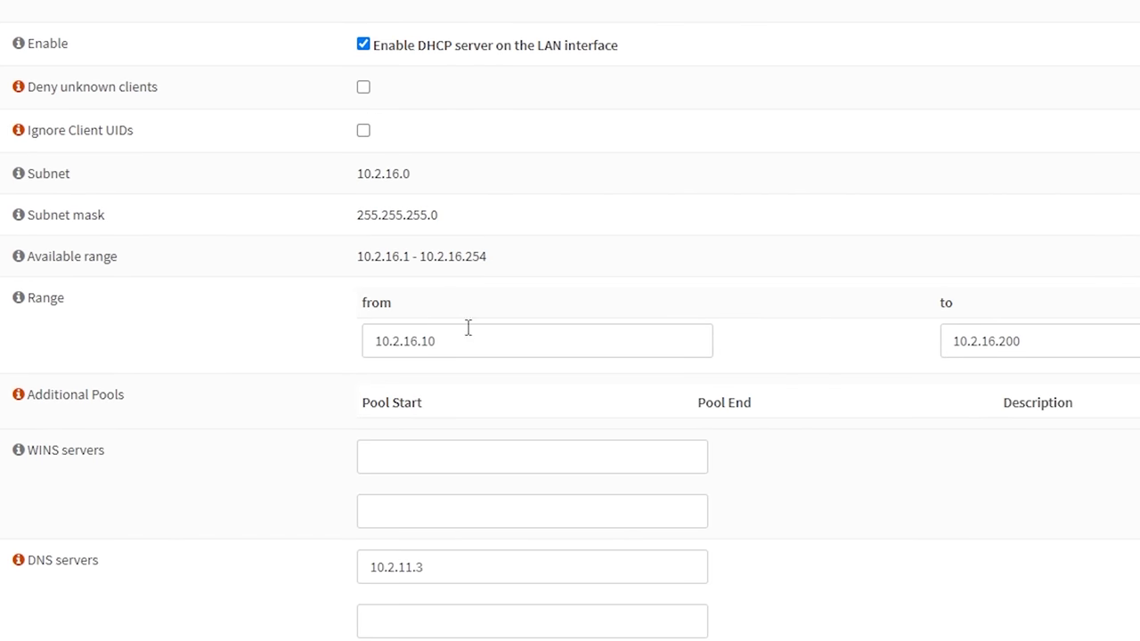
pyautogui.click(360, 342)
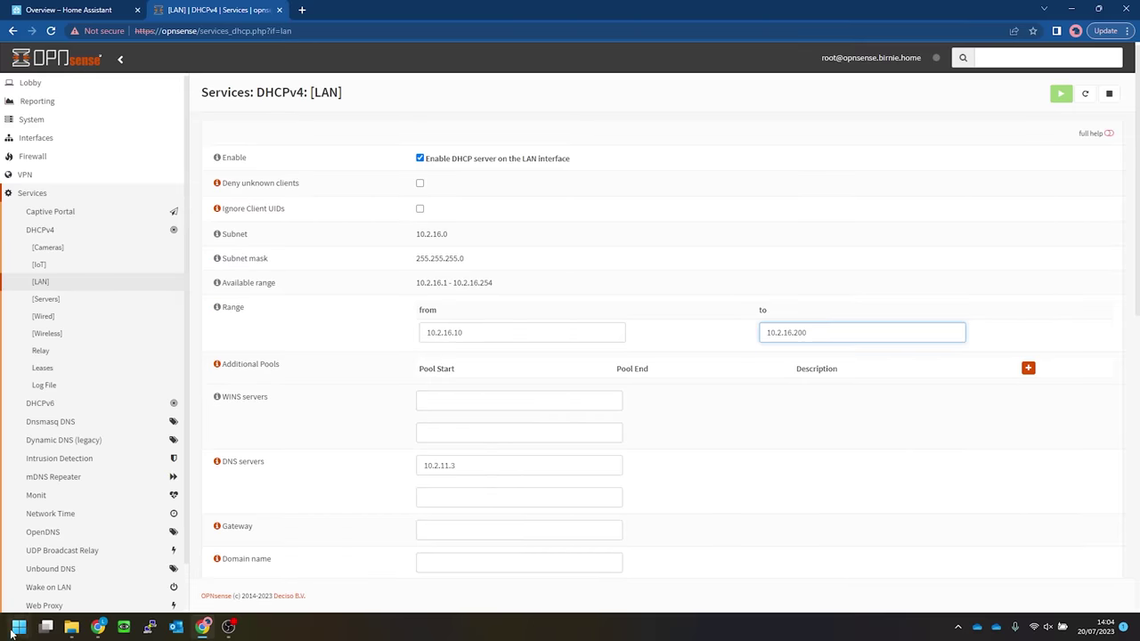
# - Open a PowerShell terminal and ping 10.2.16.3, confirming the address is in use
pyautogui.rightClick(13, 630)
pyautogui.click(49, 439)
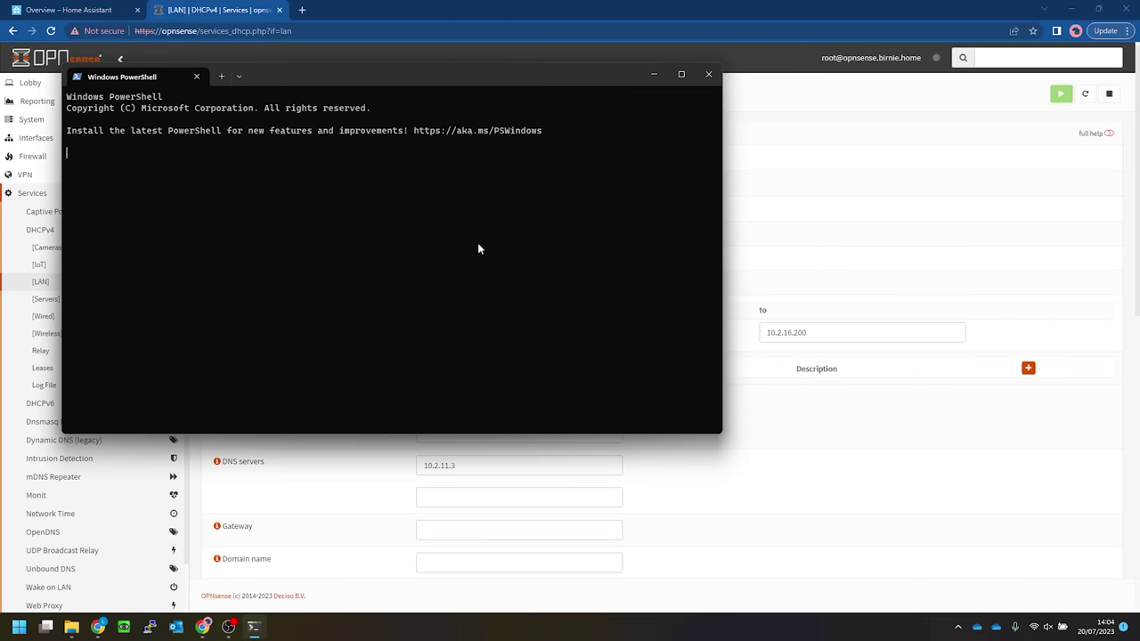
pyautogui.moveTo(437, 86); pyautogui.dragTo(656, 153)
pyautogui.write('ping ')
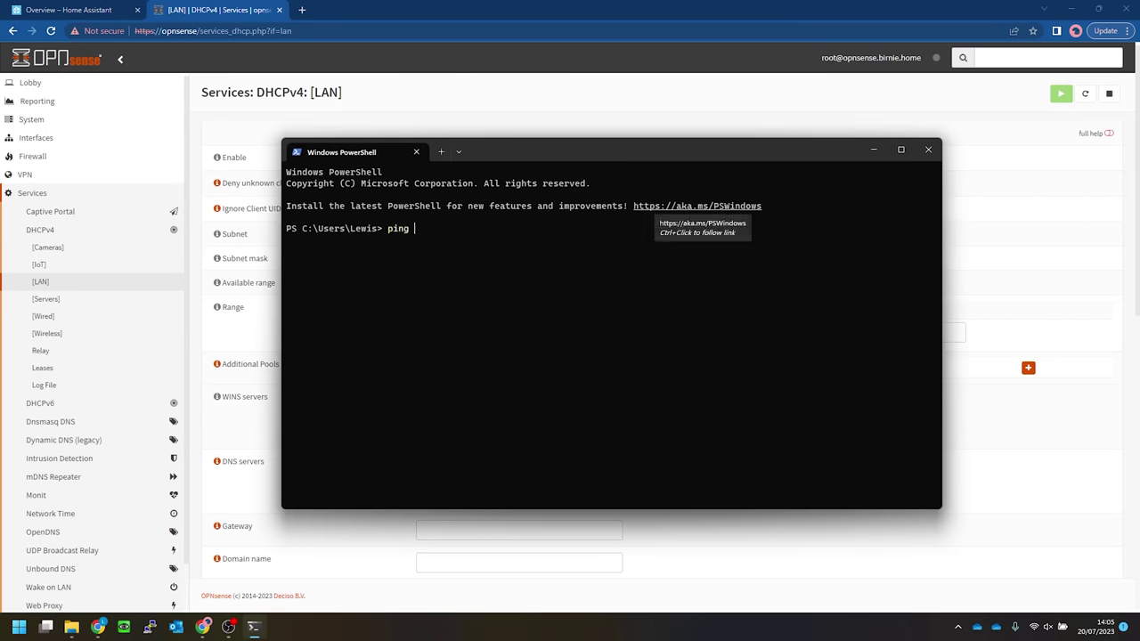
pyautogui.write('10.2.16.3')
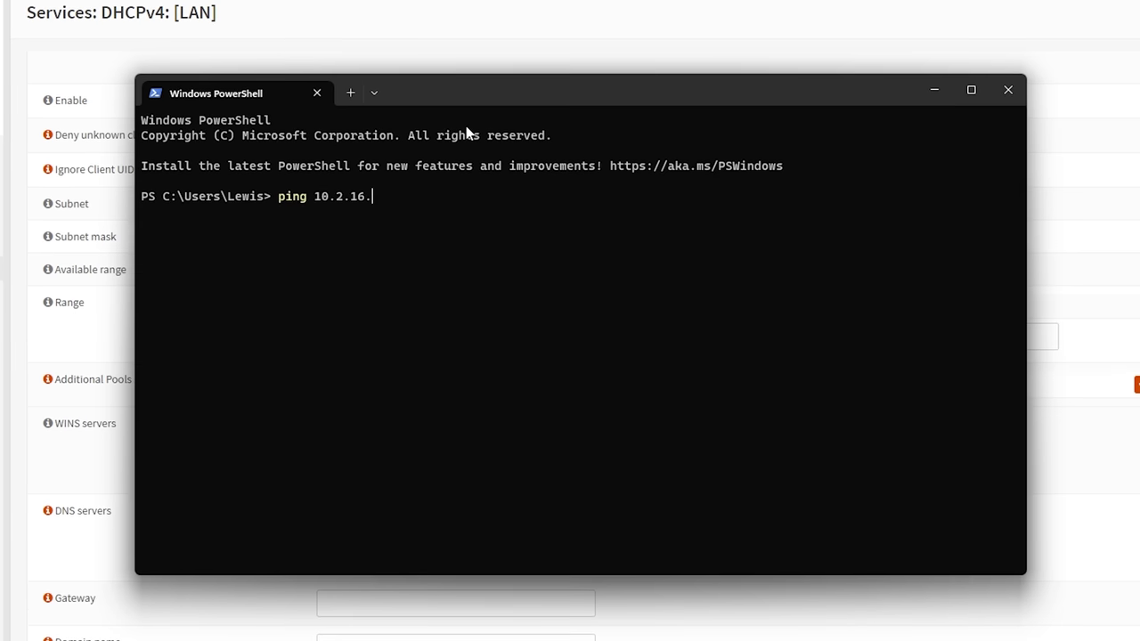
pyautogui.press('Return')
pyautogui.hotkey('ctrl', 'c')
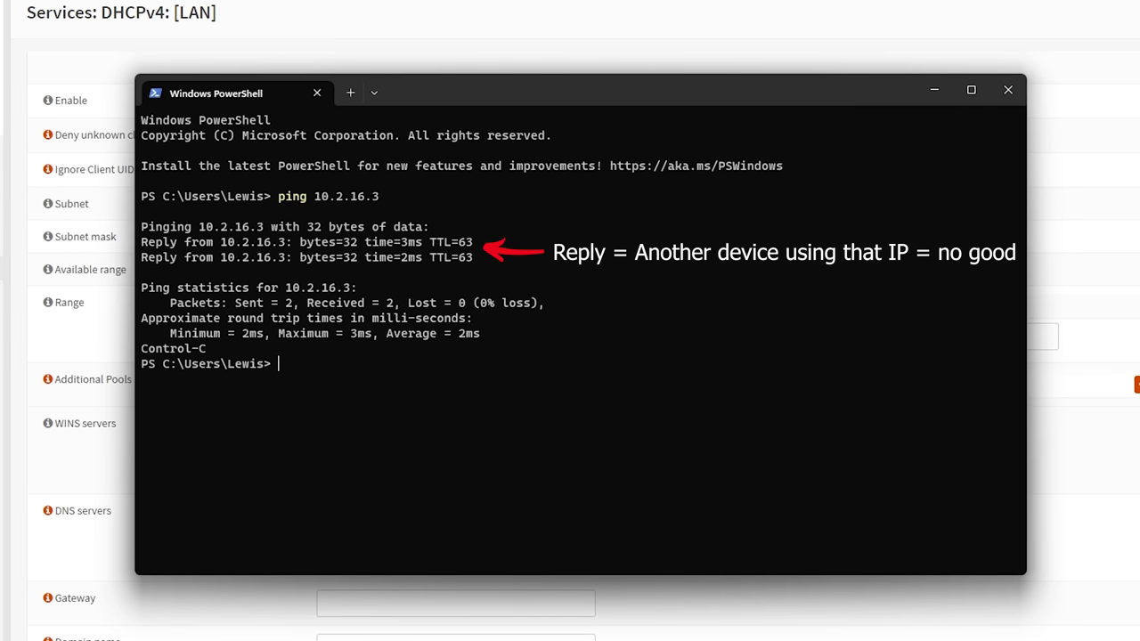
# - Ping 10.2.16.4 and 10.2.16.9, finding .9 free, then open Home Assistant's System settings
pyautogui.press('BackSpace')
pyautogui.write('4')
pyautogui.press('Return')
pyautogui.hotkey('ctrl', 'c')
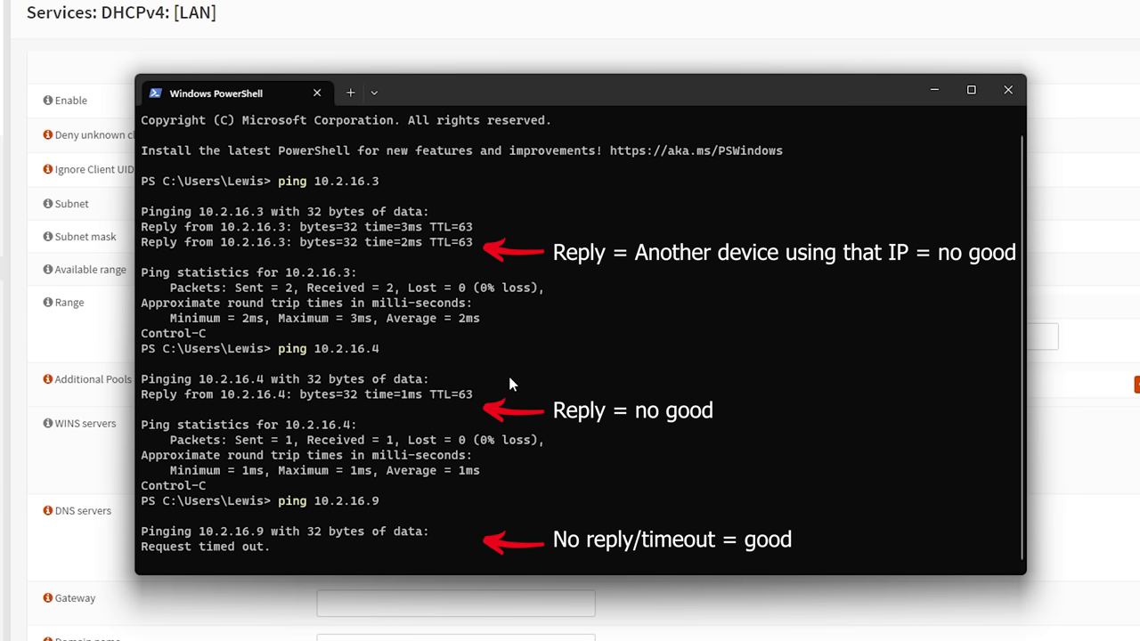
pyautogui.moveTo(141, 545); pyautogui.dragTo(284, 546)
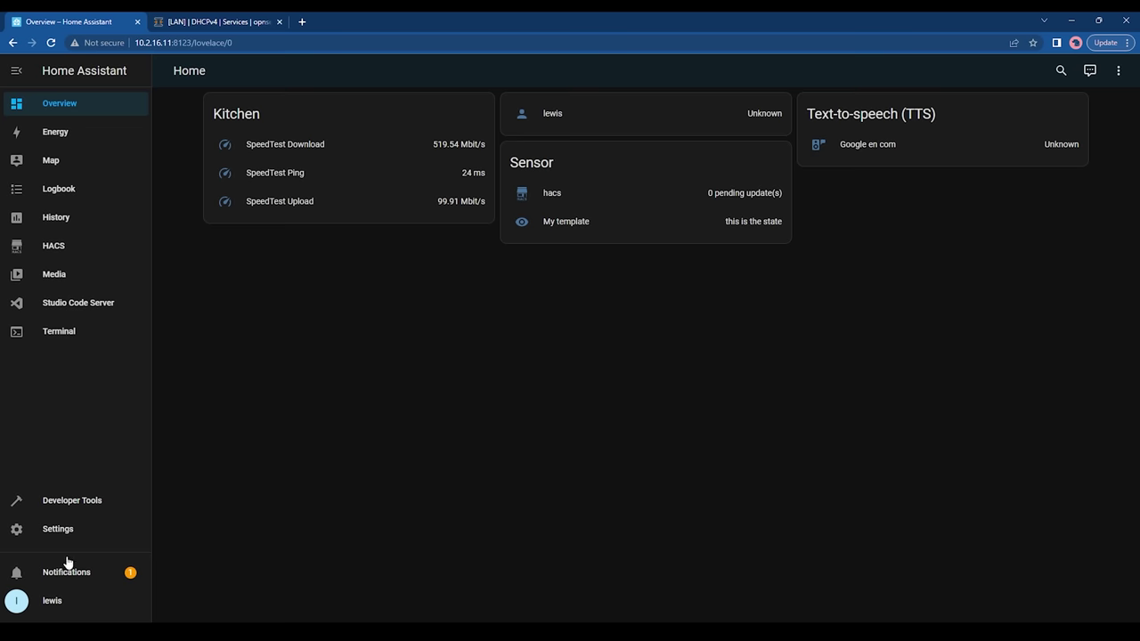
pyautogui.click(59, 529)
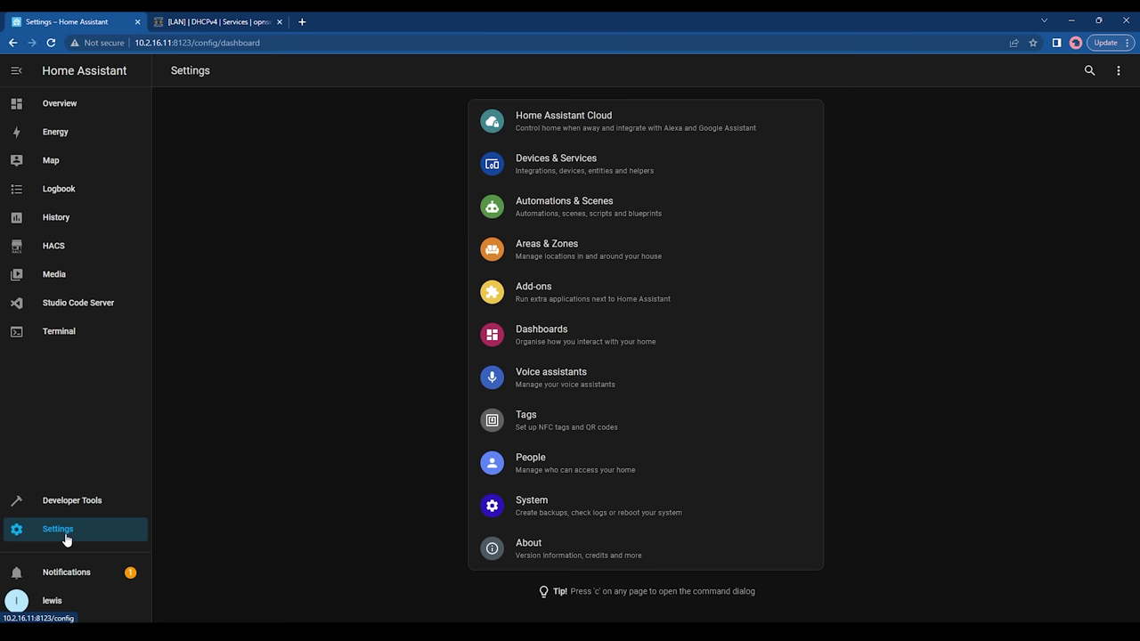
pyautogui.click(550, 513)
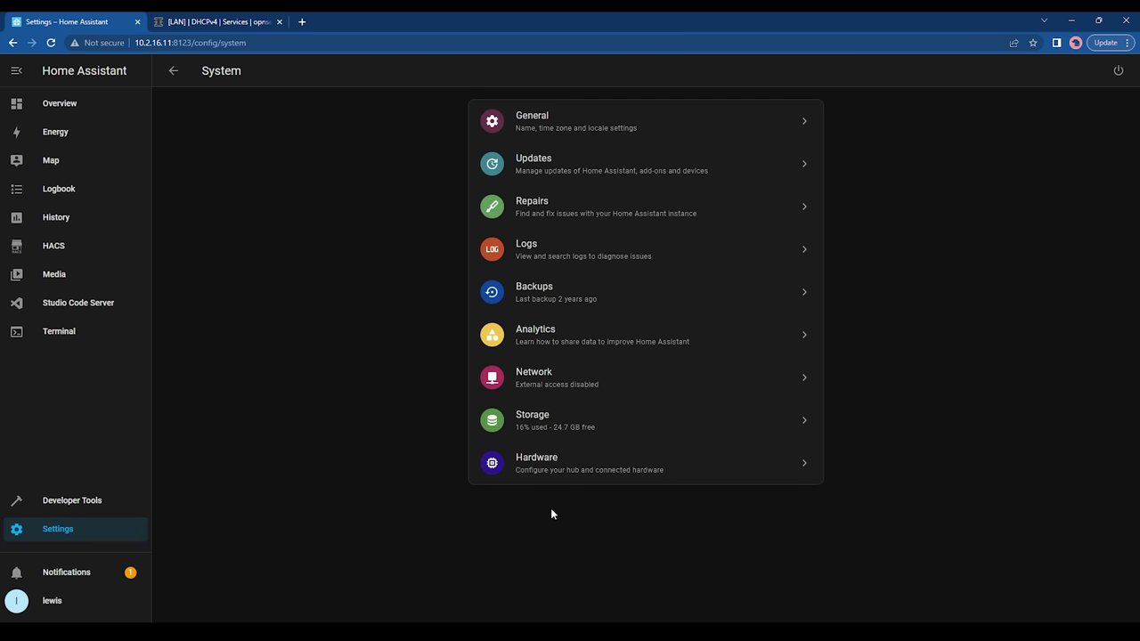
# - Set the IPv4 network interface to the static address 10.2.16.9/24
pyautogui.click(553, 368)
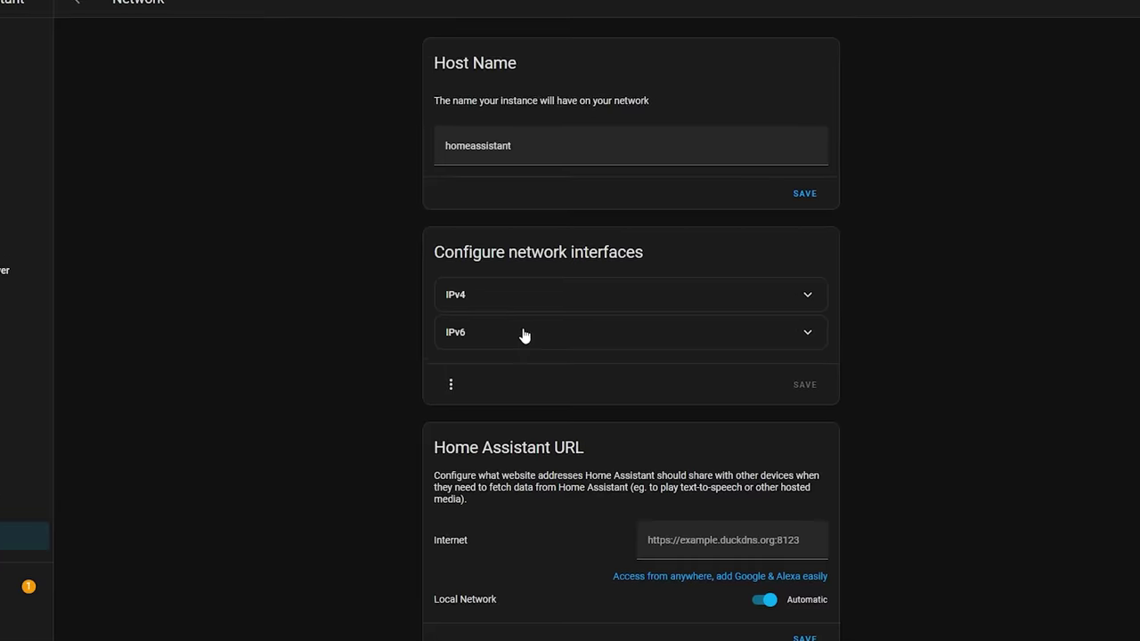
pyautogui.click(505, 325)
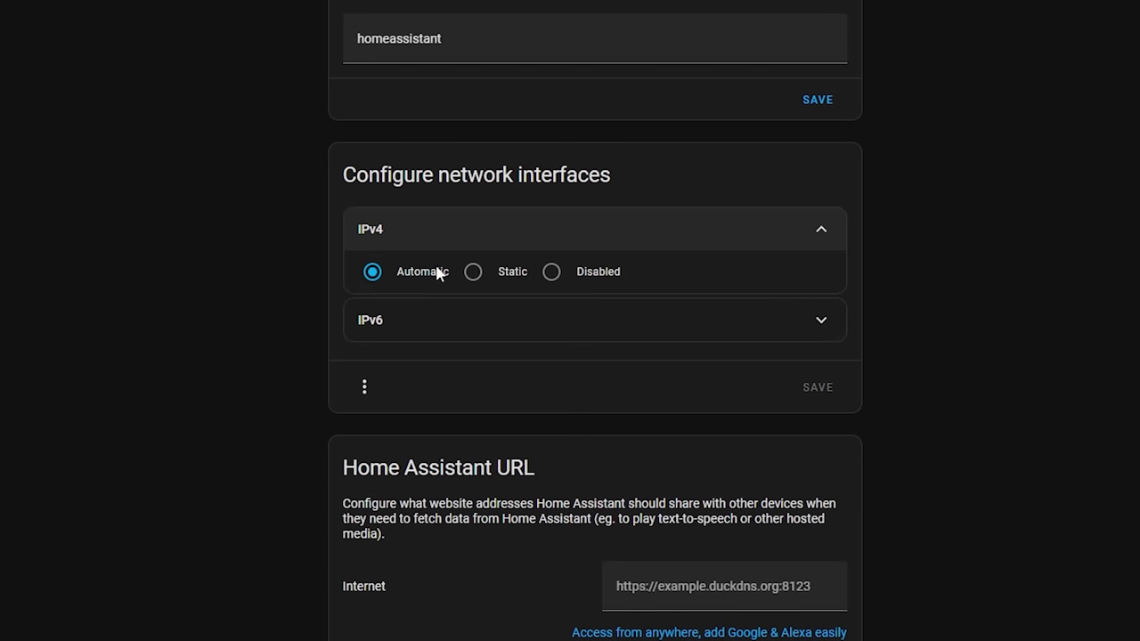
pyautogui.click(474, 273)
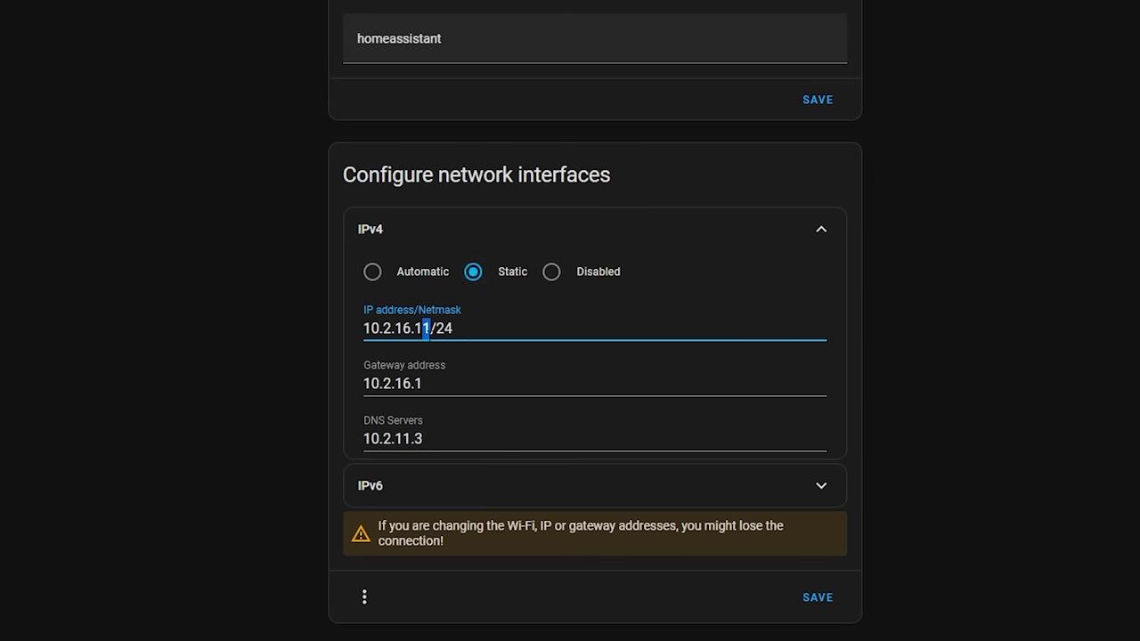
pyautogui.press('BackSpace')
pyautogui.write('9')
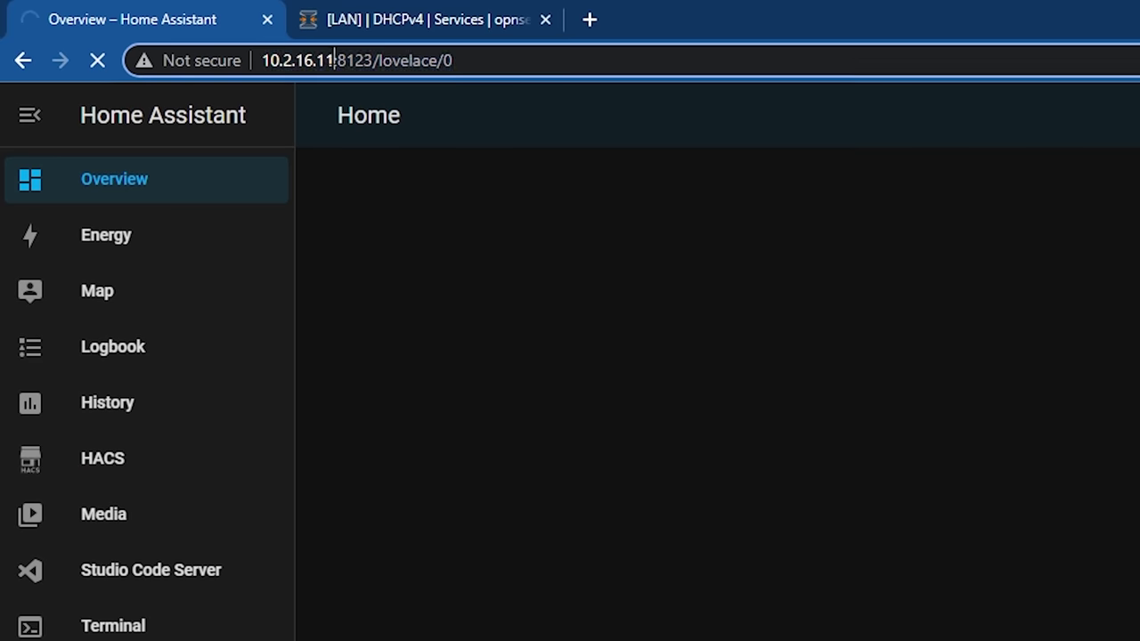
# - Reload Home Assistant in the browser at 10.2.16.9:8123
pyautogui.click(346, 59)
pyautogui.click(348, 61)
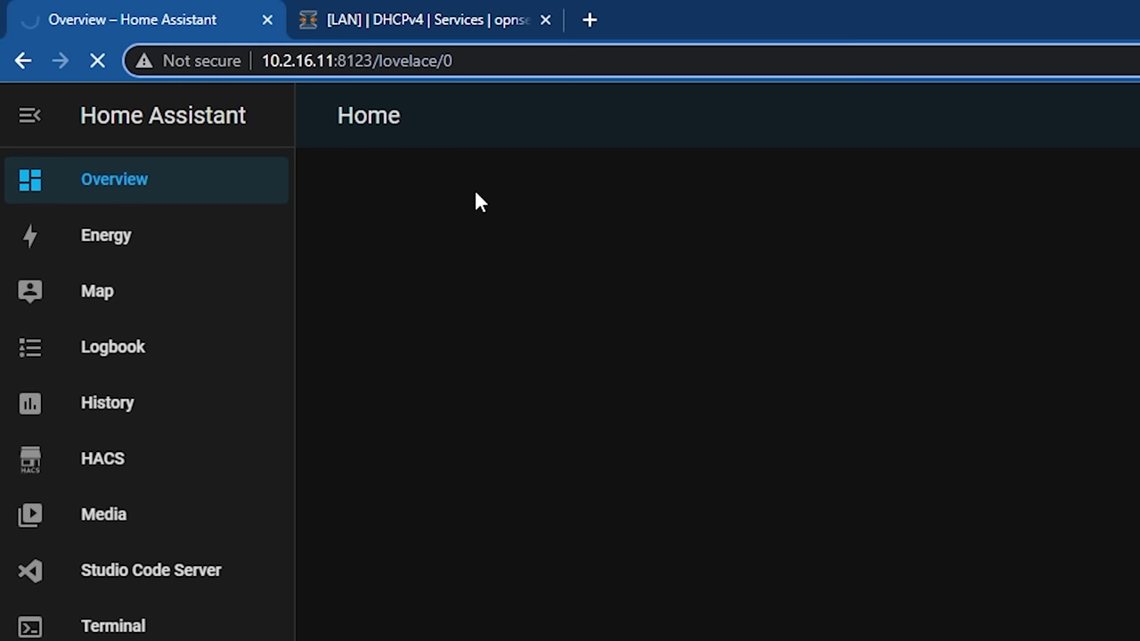
pyautogui.press('BackSpace')
pyautogui.press('BackSpace')
pyautogui.write('9')
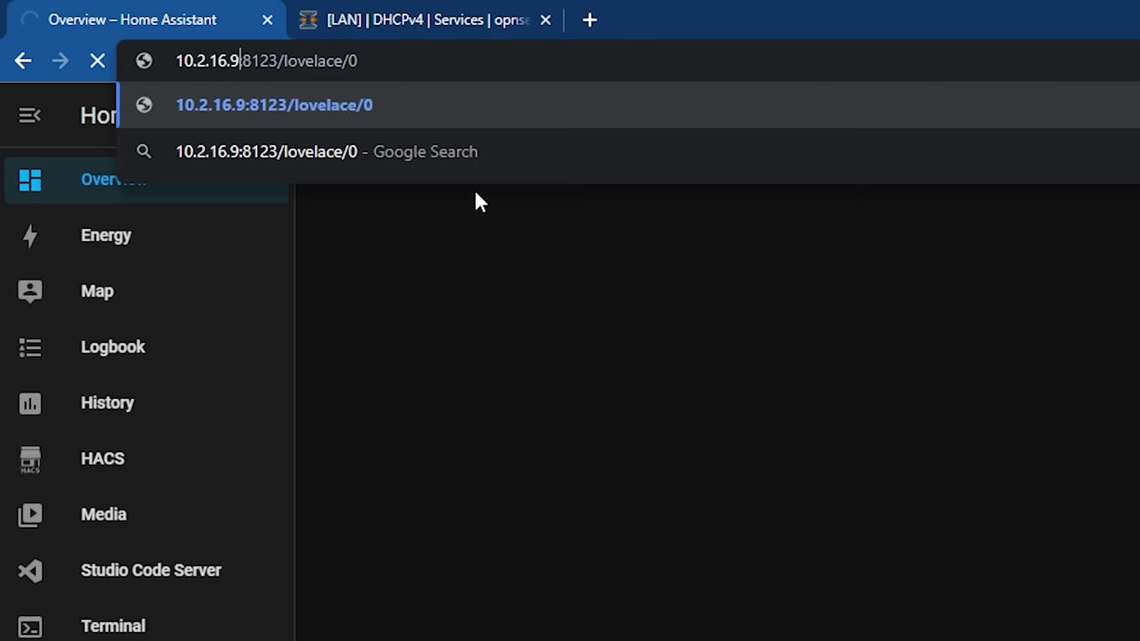
pyautogui.press('Return')
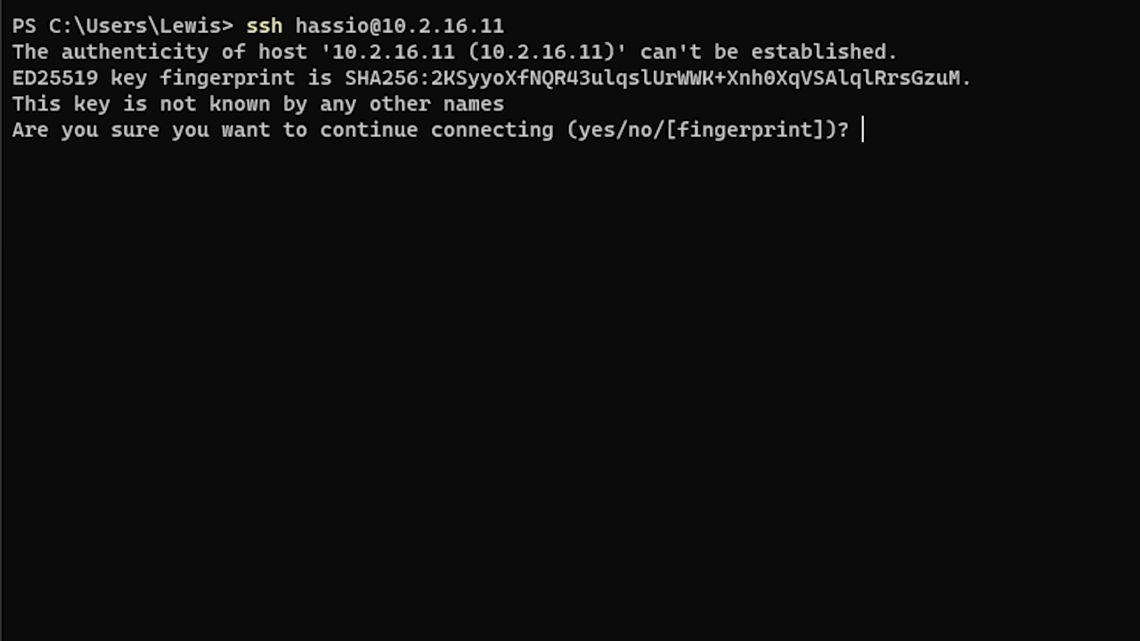
pyautogui.press('Return')
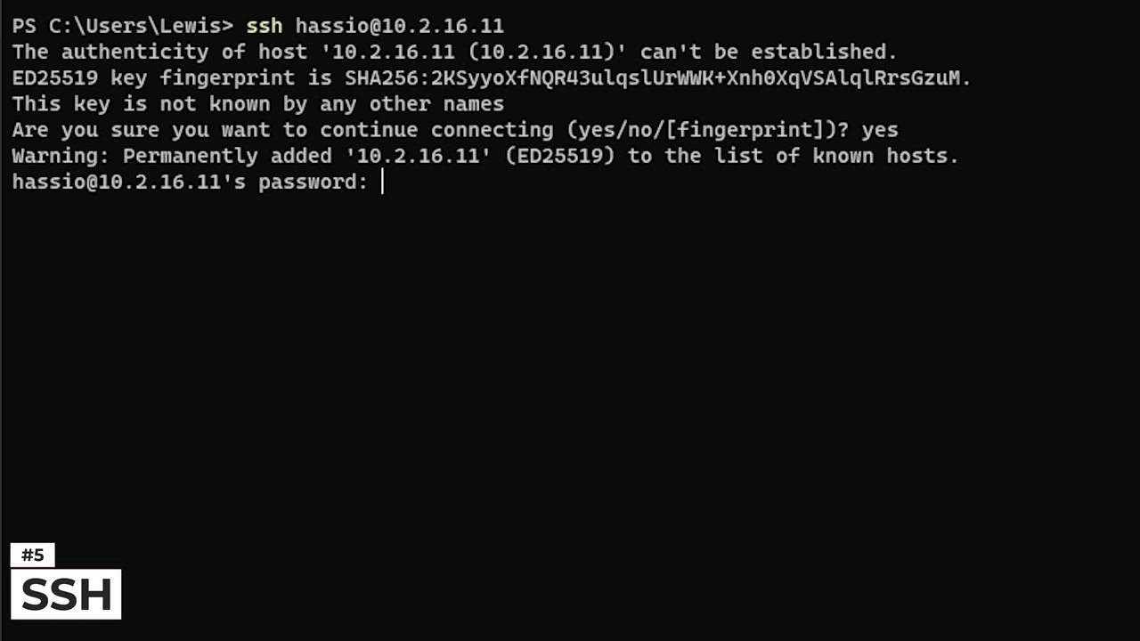
# - SSH into the Home Assistant host at 10.2.16.11 and log in with the account password
pyautogui.press('Return')
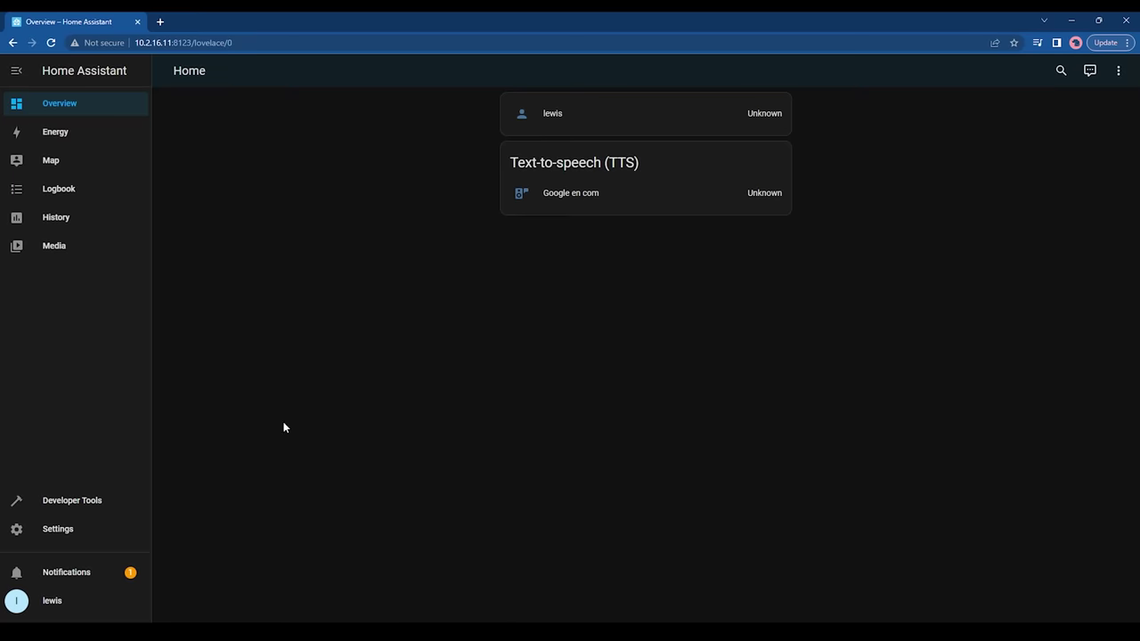
# - Find the Advanced SSH & Web Terminal add-on in the Add-on Store and install it
pyautogui.click(69, 519)
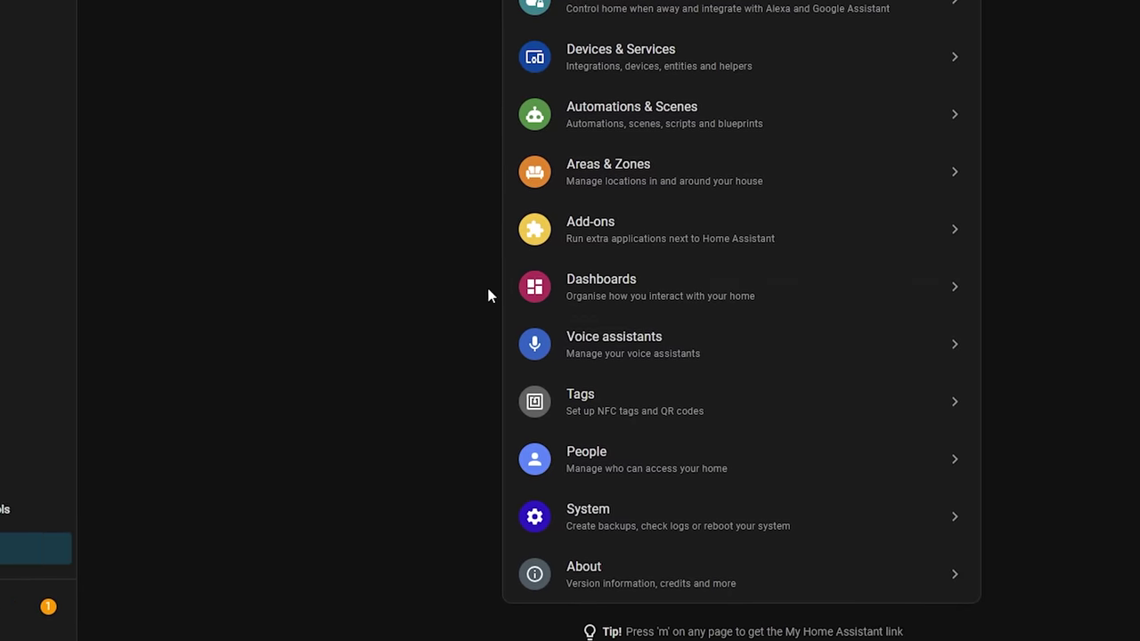
pyautogui.click(807, 198)
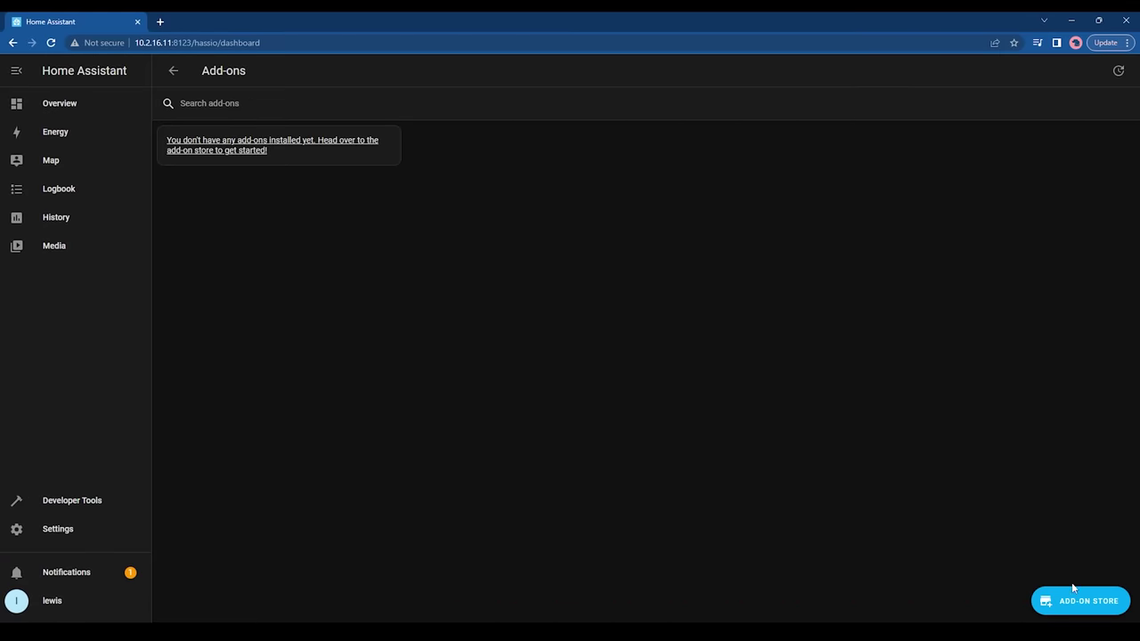
pyautogui.click(1087, 601)
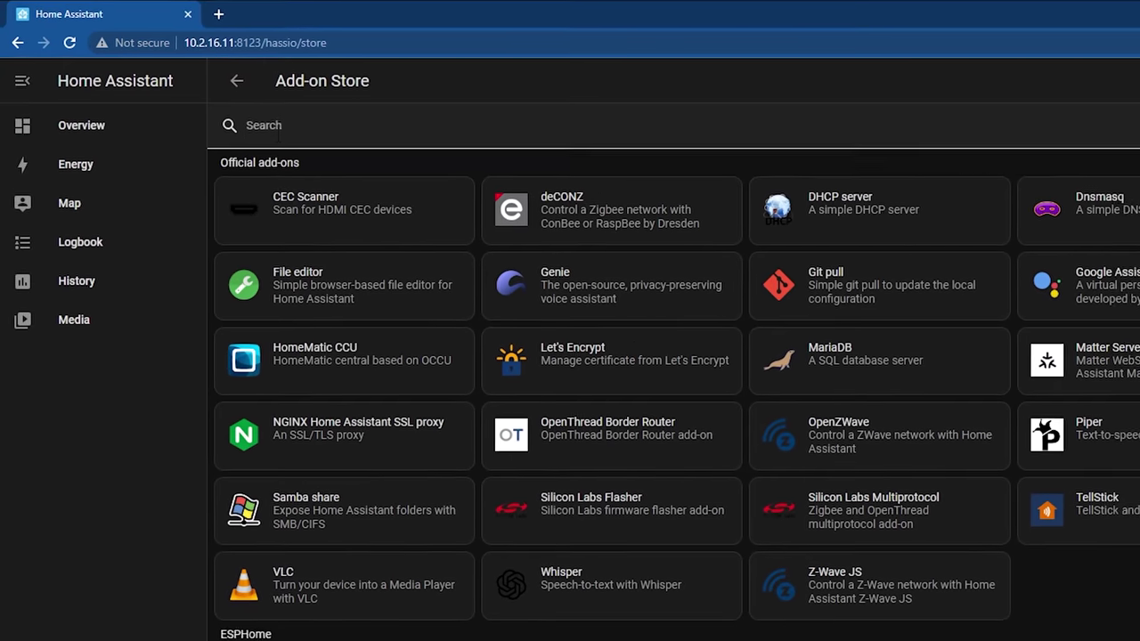
pyautogui.write('terminal')
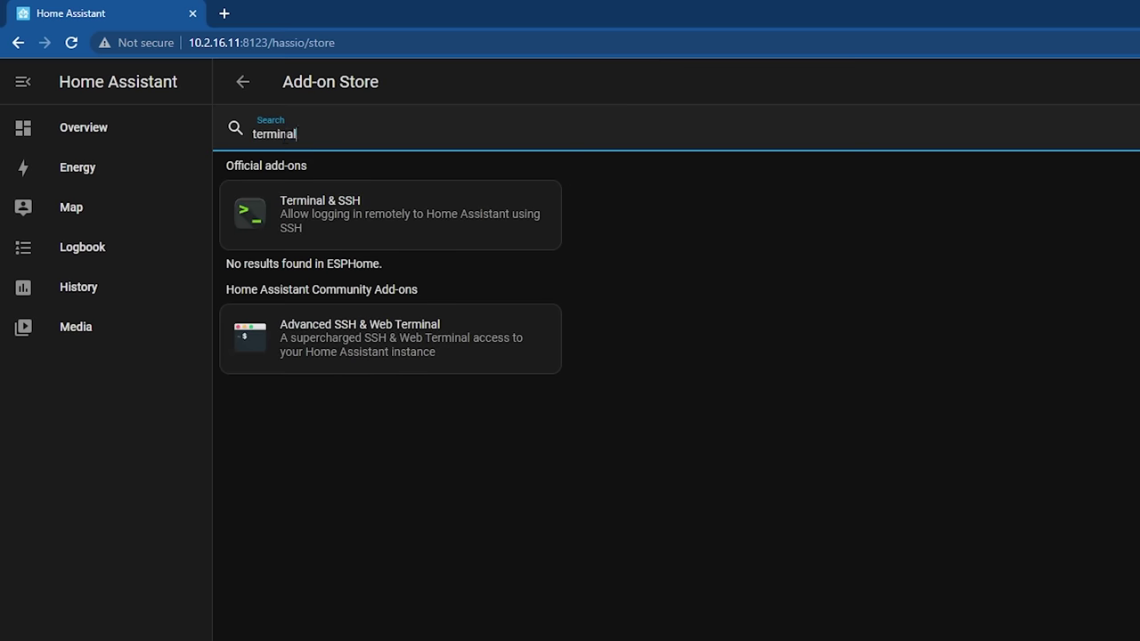
pyautogui.click(348, 352)
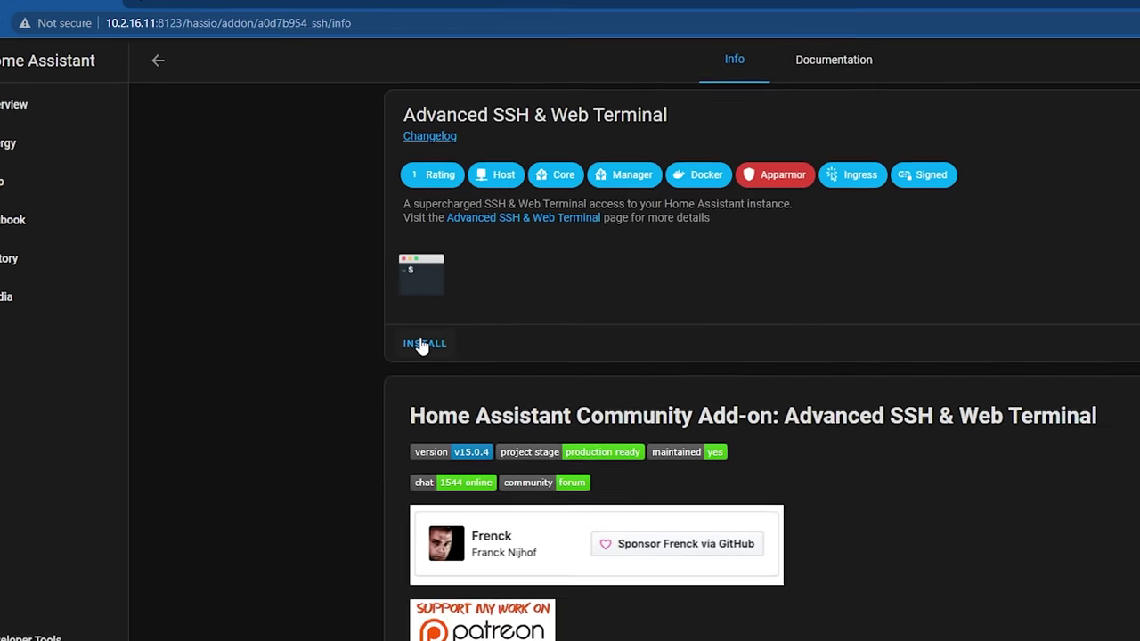
pyautogui.click(422, 346)
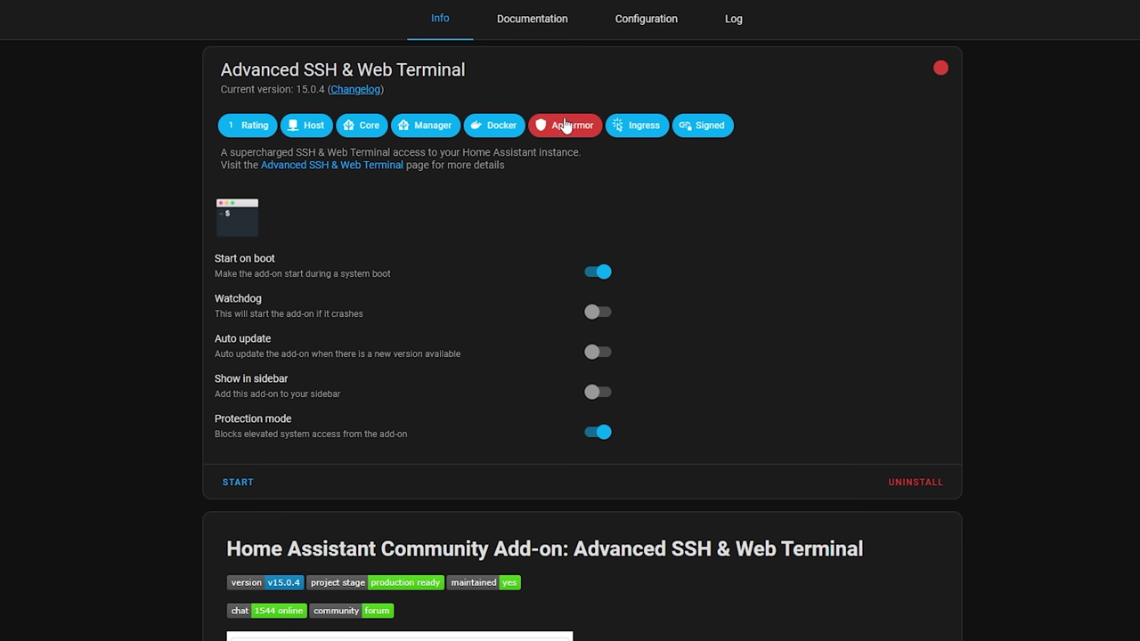
# - Set the add-on's SSH password, enable its Watchdog, and start it
pyautogui.click(655, 41)
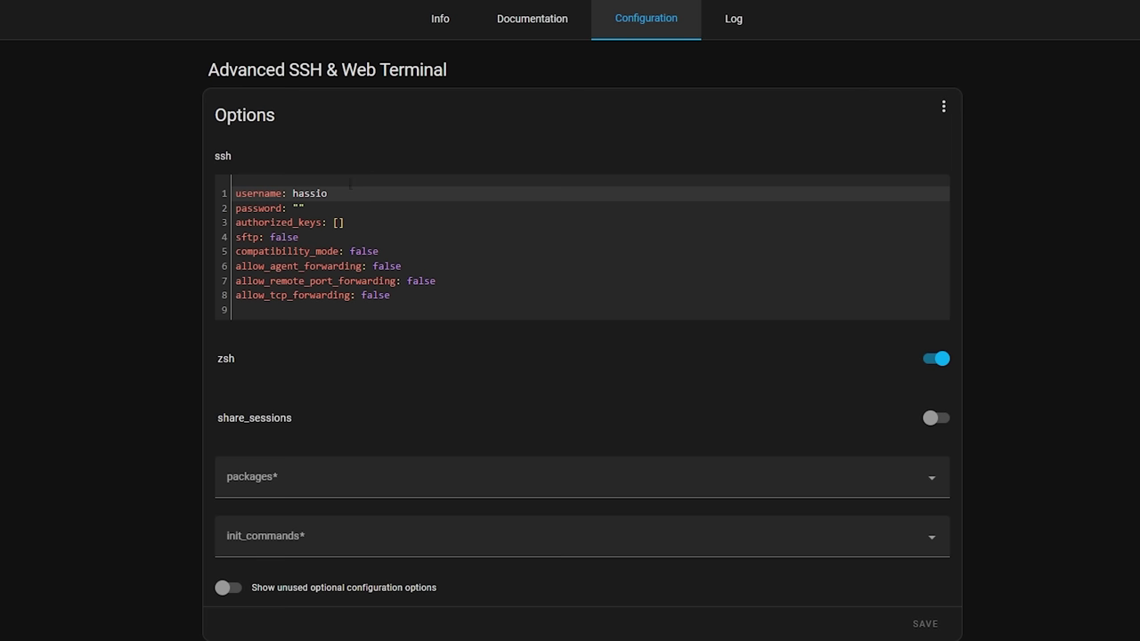
pyautogui.click(298, 208)
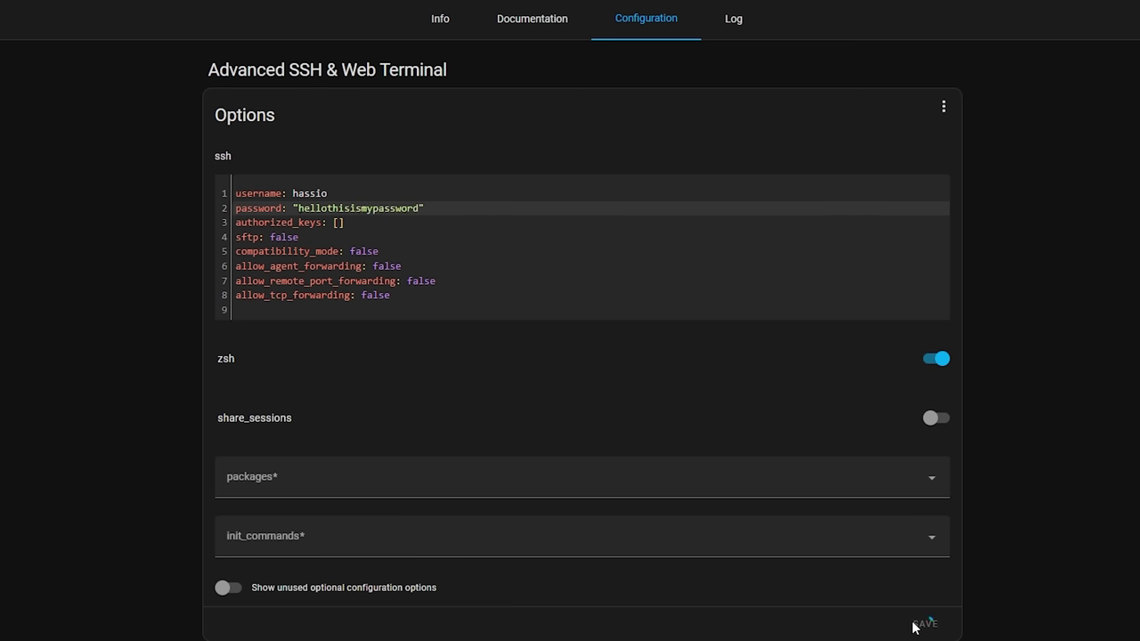
pyautogui.click(443, 19)
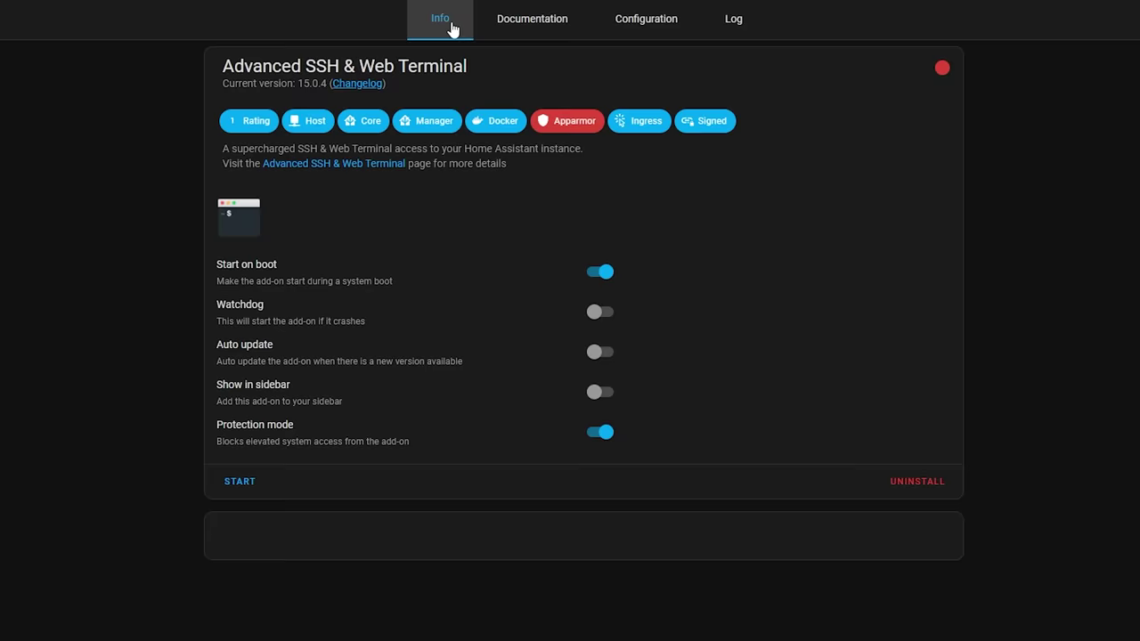
pyautogui.click(596, 315)
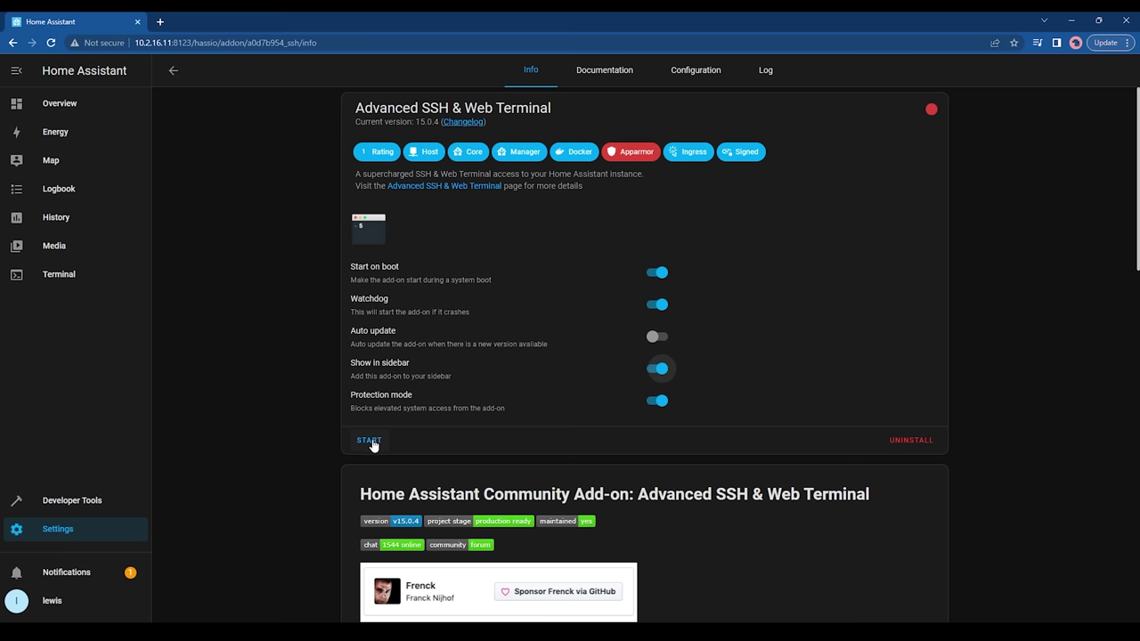
pyautogui.click(370, 441)
pyautogui.press('super+x')
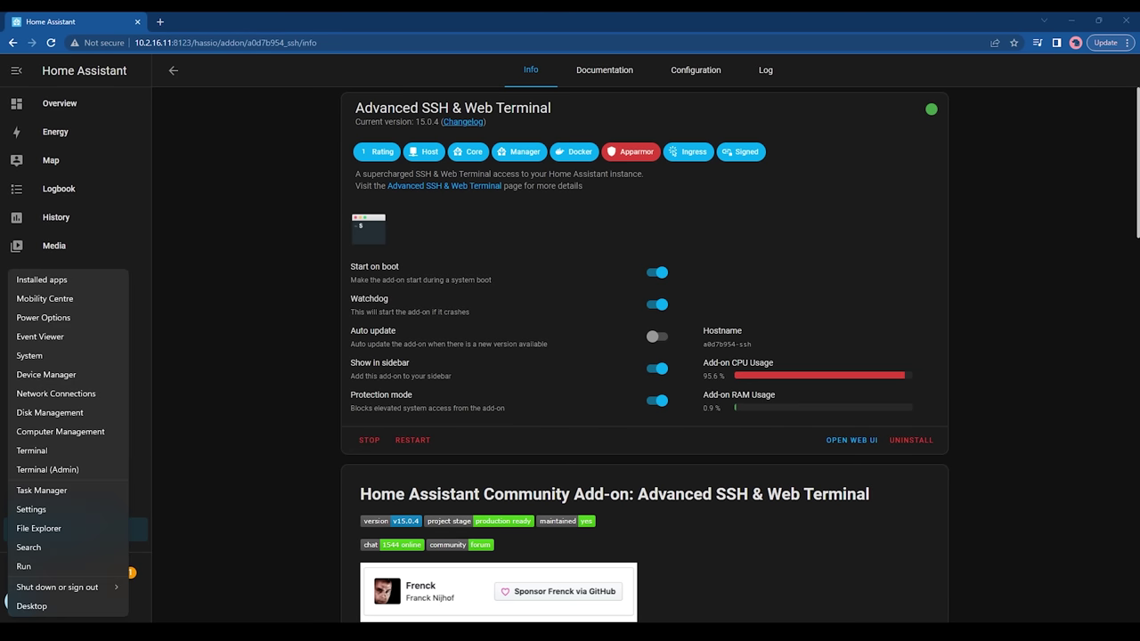
pyautogui.click(42, 449)
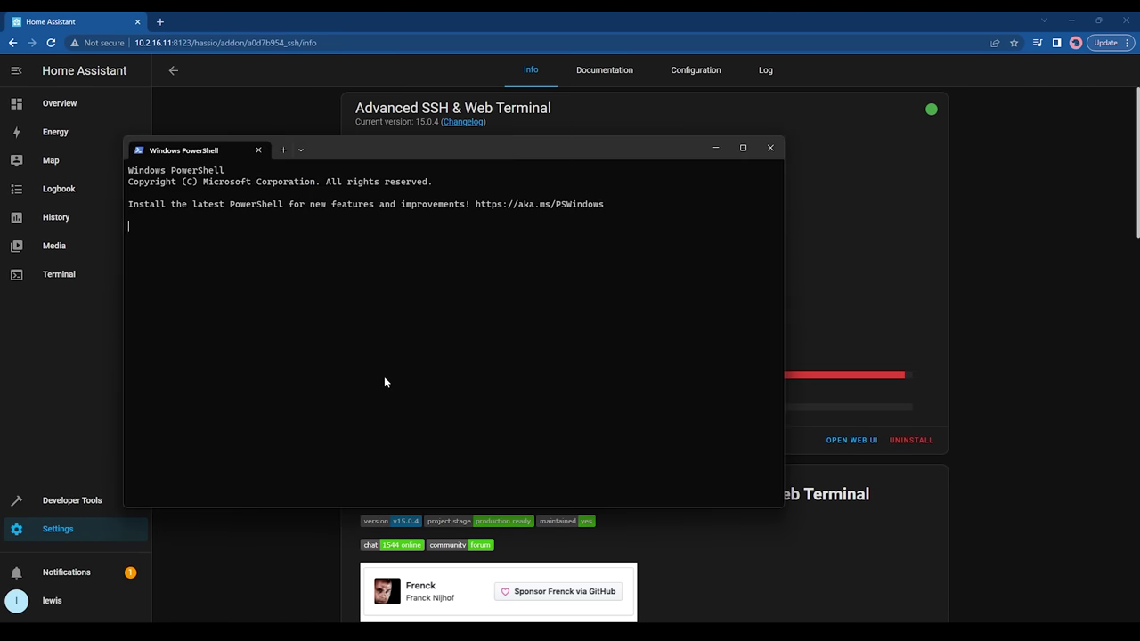
pyautogui.write('ssh hassio@10.2.')
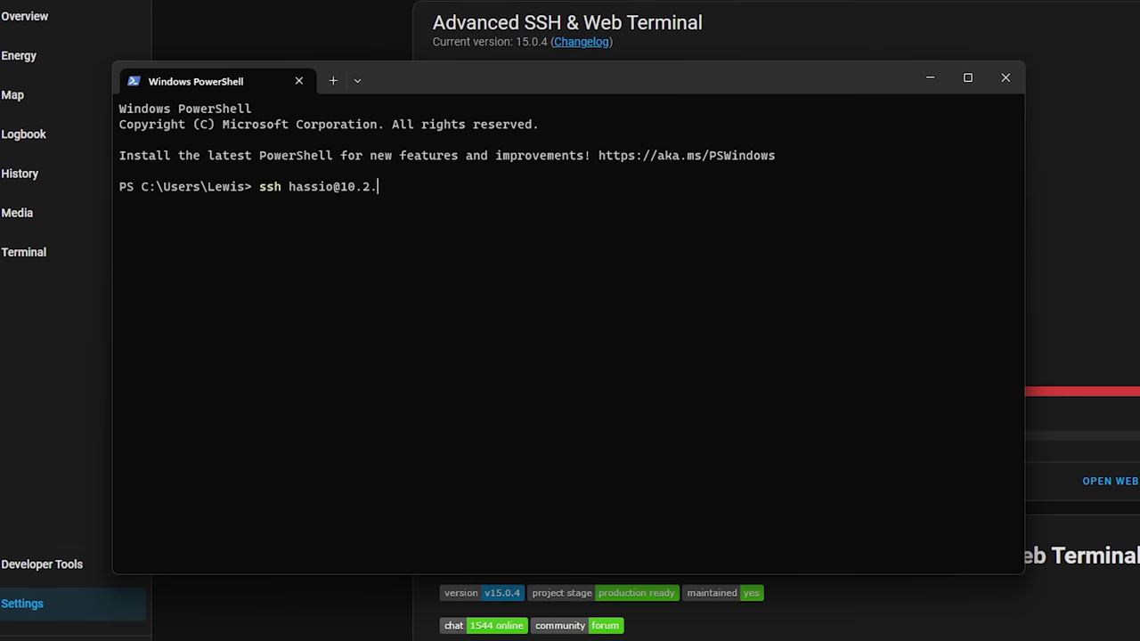
pyautogui.write('16.11')
pyautogui.press('Return')
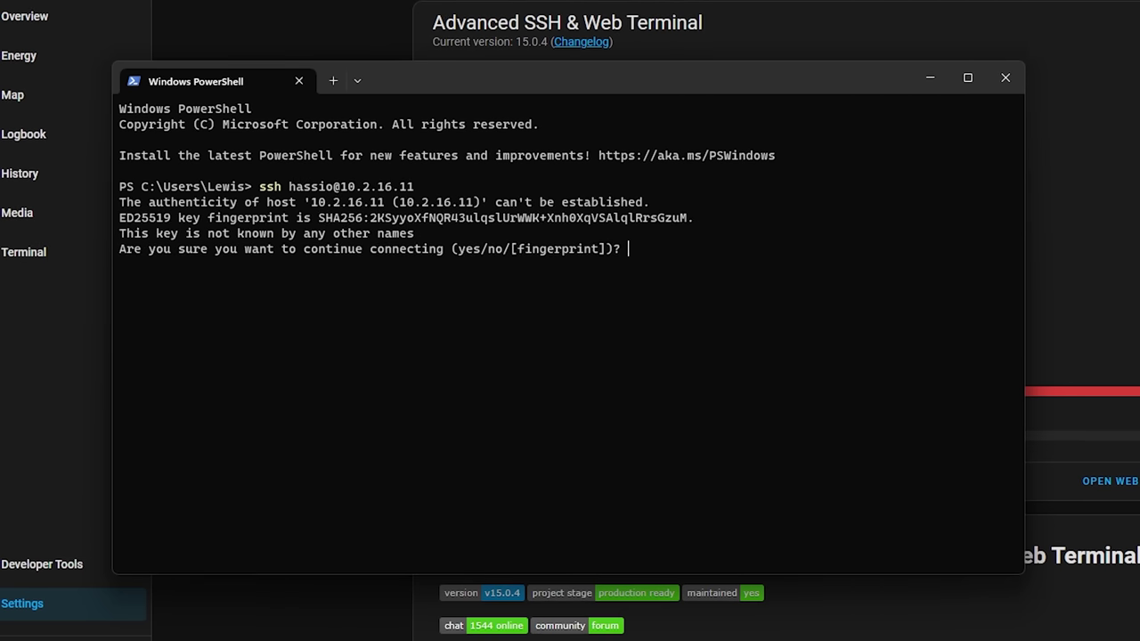
pyautogui.write('yes')
pyautogui.press('Return')
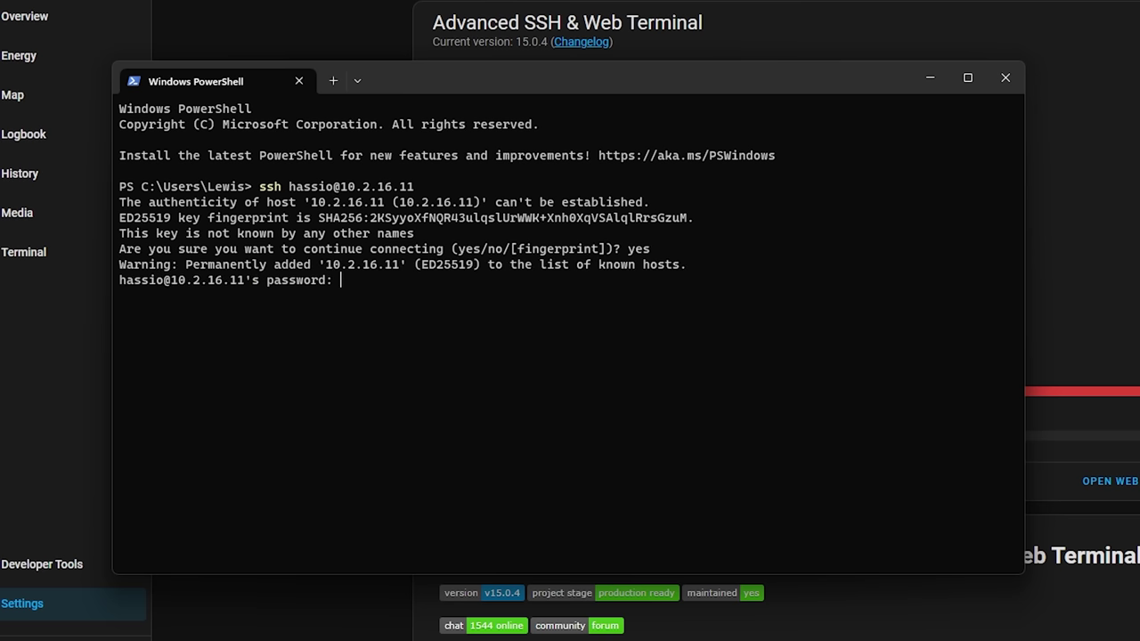
pyautogui.press('Return')
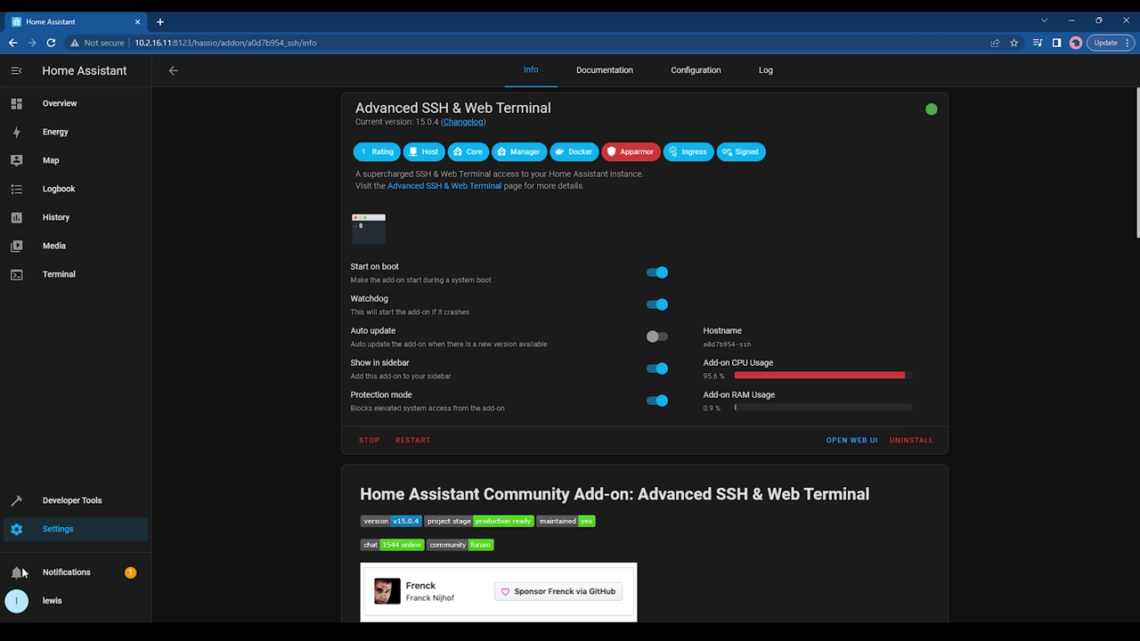
# - Enable authenticator-app two-factor login in the user profile and confirm it with a verification code
pyautogui.click(23, 602)
pyautogui.scroll(-3, 570, 499)
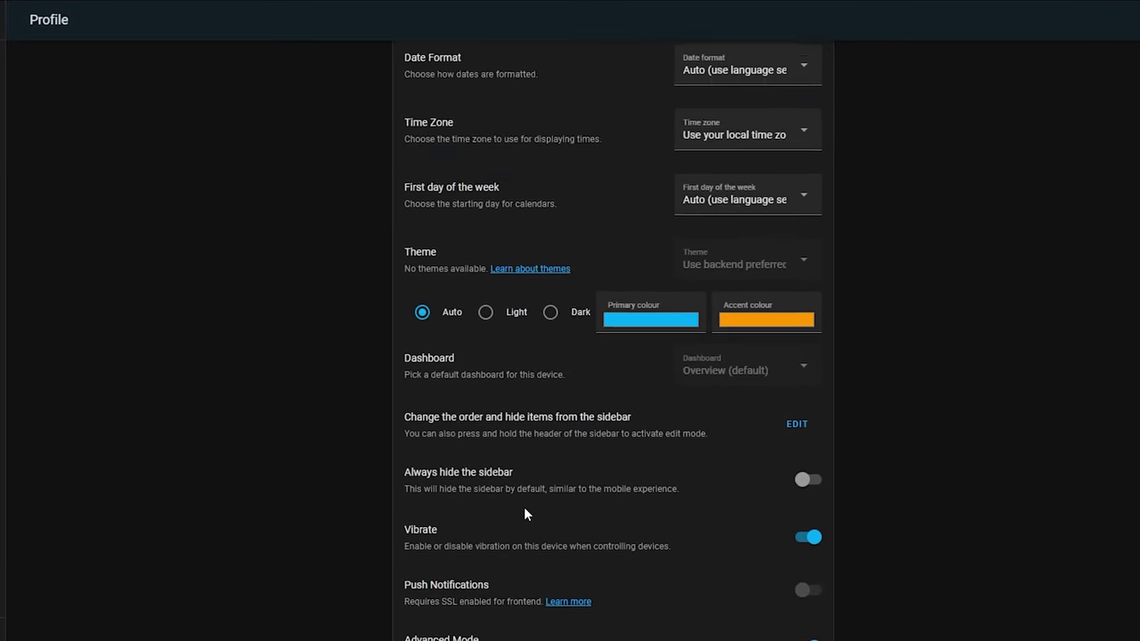
pyautogui.scroll(-8, 522, 504)
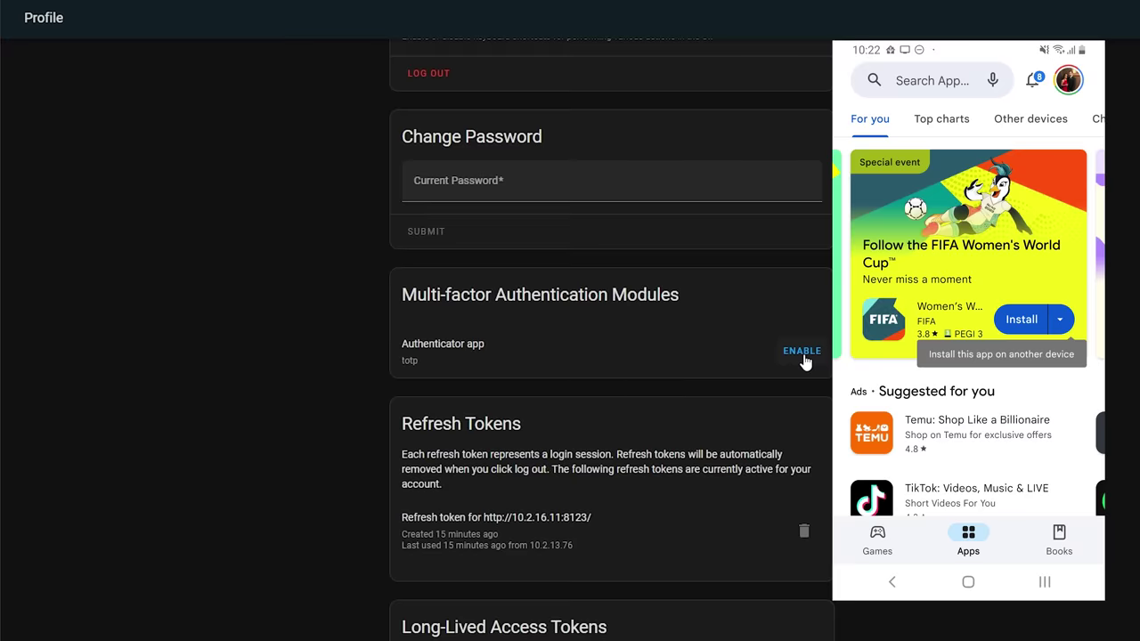
pyautogui.click(801, 352)
pyautogui.write('authenticator')
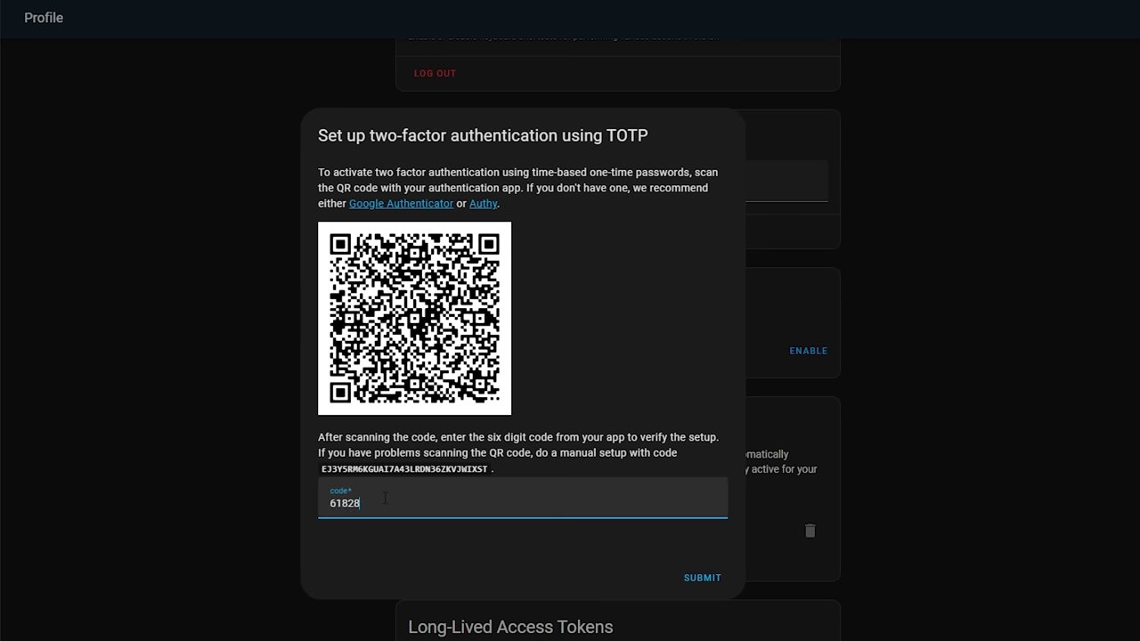
pyautogui.press('Return')
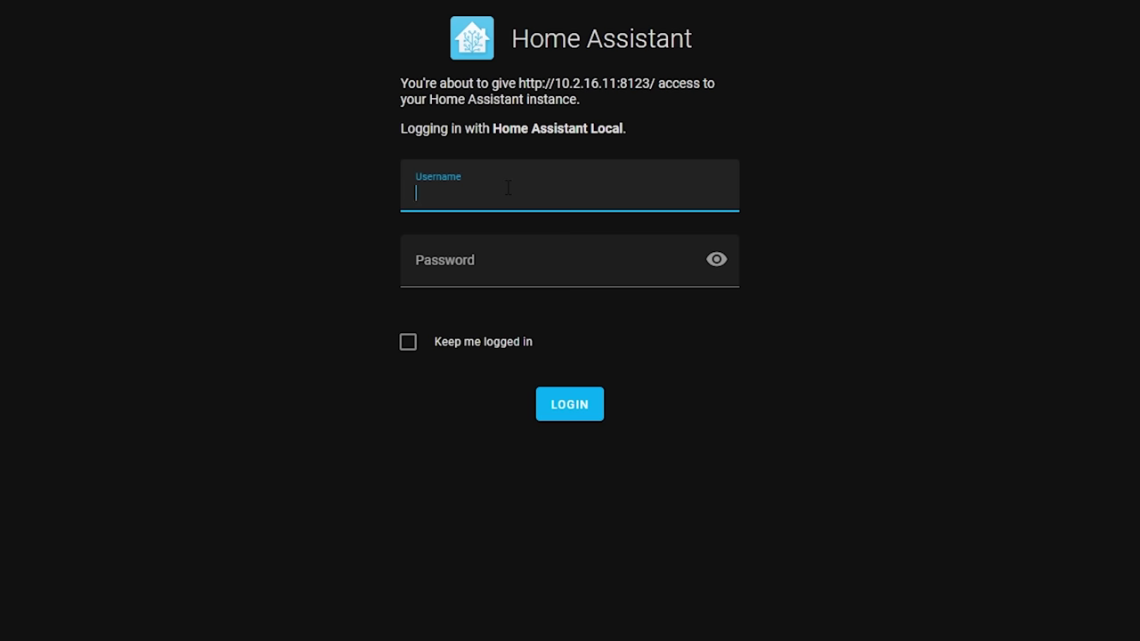
# - Log in again with the username, password and the two-factor code
pyautogui.write('lewis')
pyautogui.press('Tab')
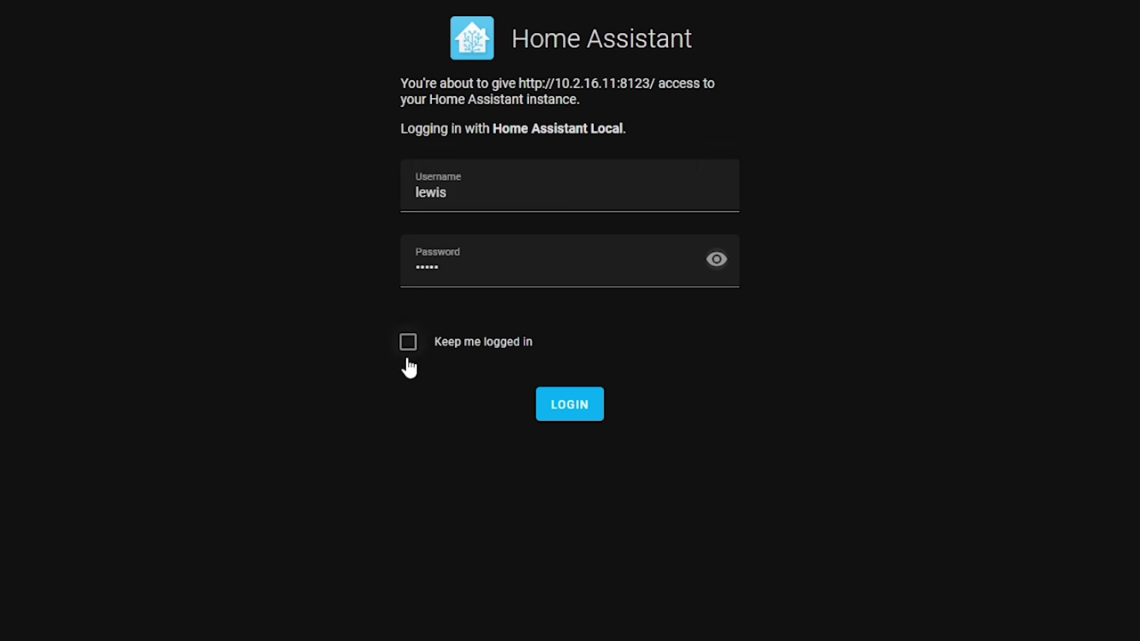
pyautogui.click(554, 405)
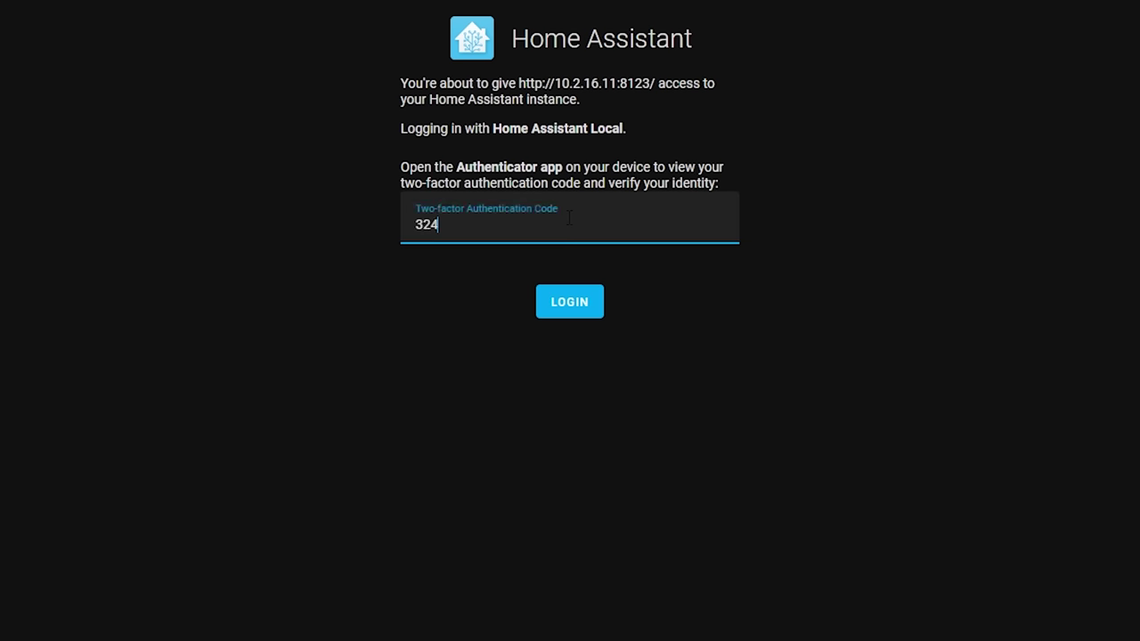
pyautogui.press('Return')
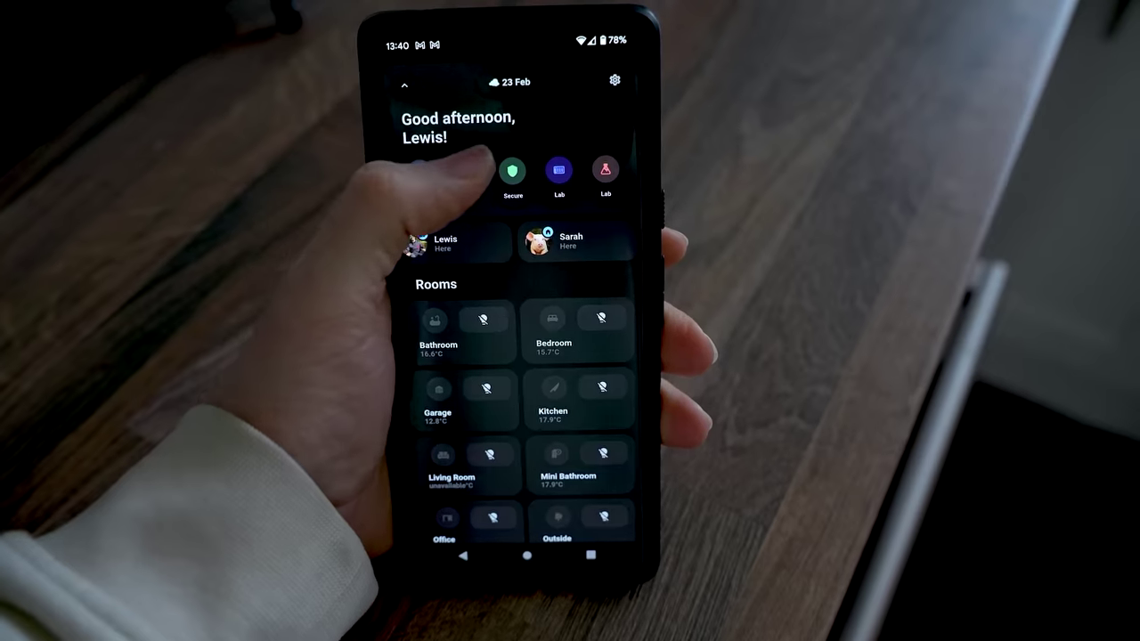
# - Turn on presence simulation, then set the trigger entity to binary_sensor.ofc_mac_studio_active (Mac Studio Active)
pyautogui.click(480, 167)
pyautogui.click(405, 120)
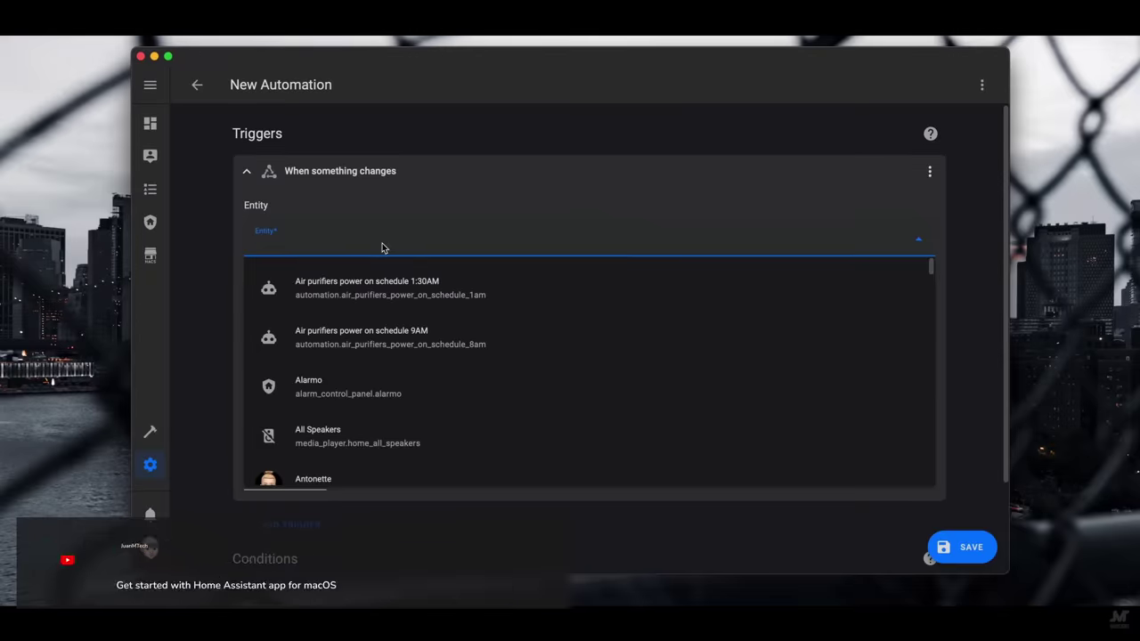
pyautogui.press('super+v')
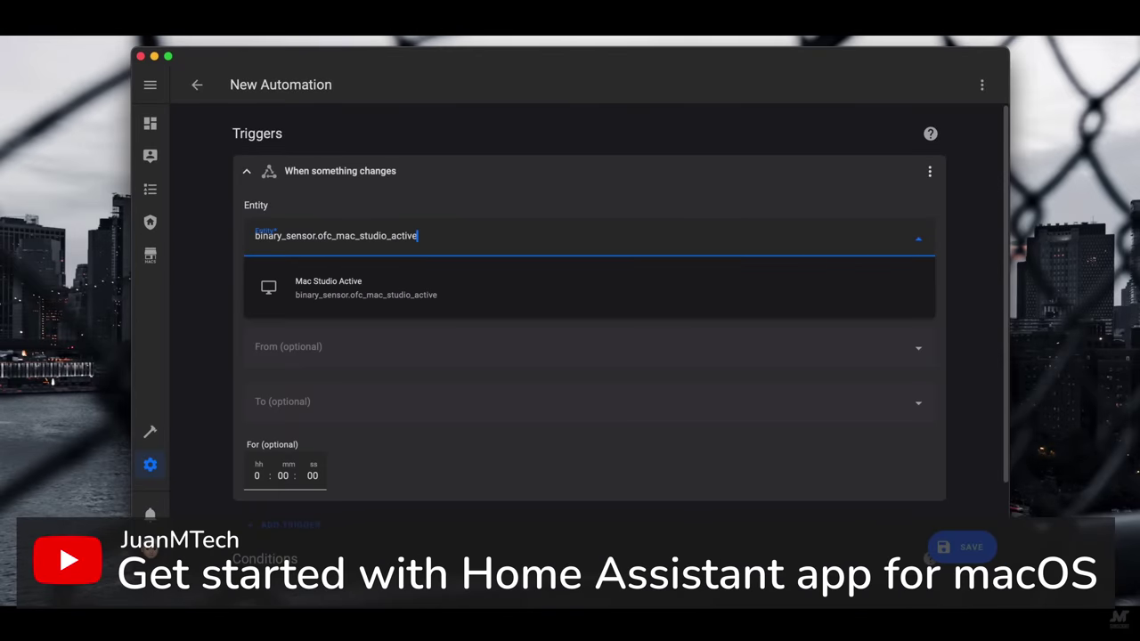
pyautogui.press('Return')
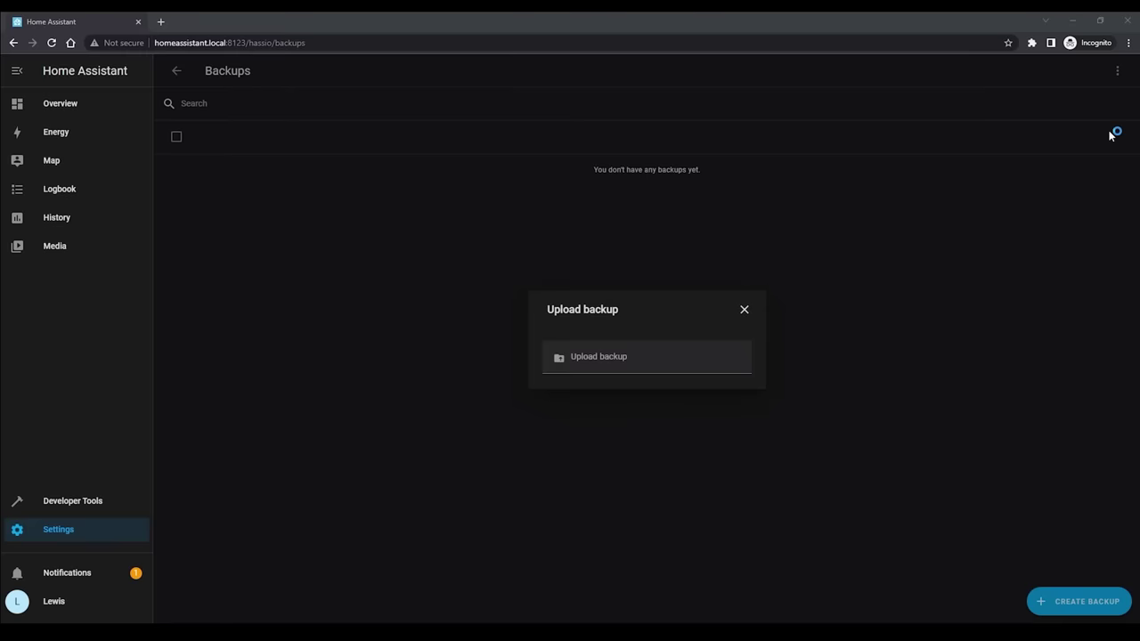
# - Upload the Yellow_Migration.tar backup file
pyautogui.click(729, 343)
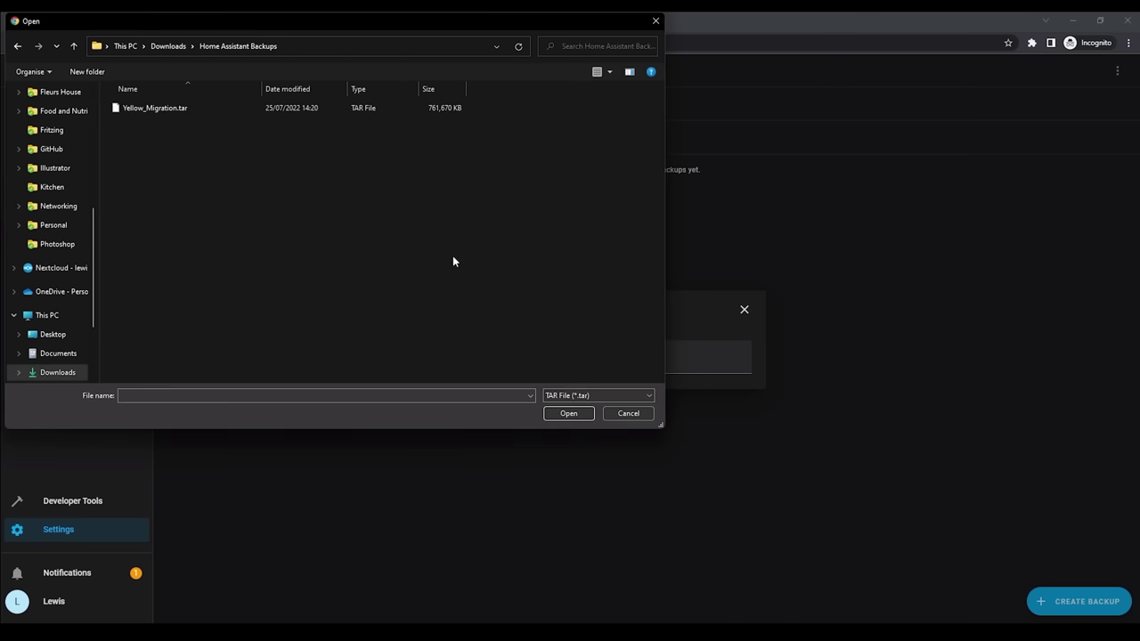
pyautogui.click(258, 105)
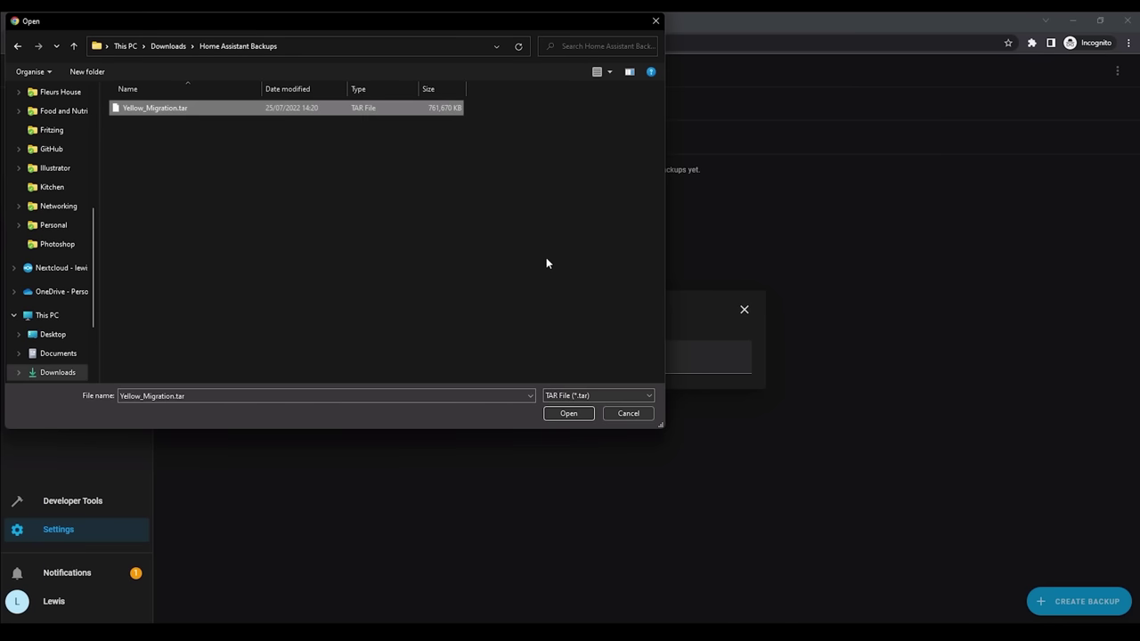
pyautogui.click(571, 413)
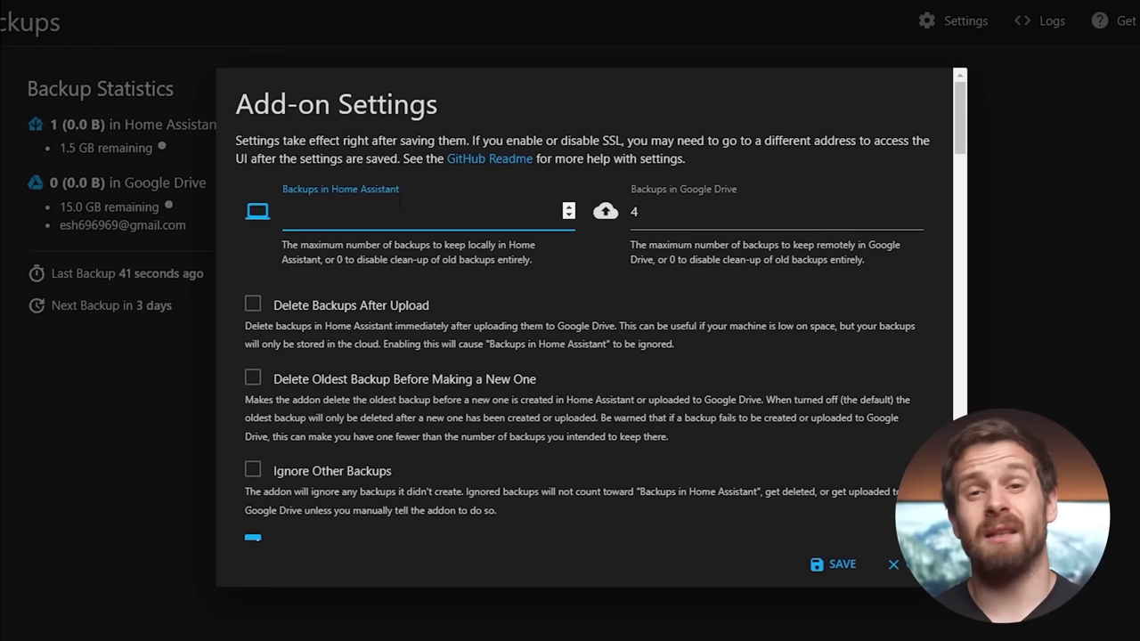
# - Set the local and Google Drive backup counts to 5 and clear the days-between-backups value
pyautogui.write('5')
pyautogui.press('Tab')
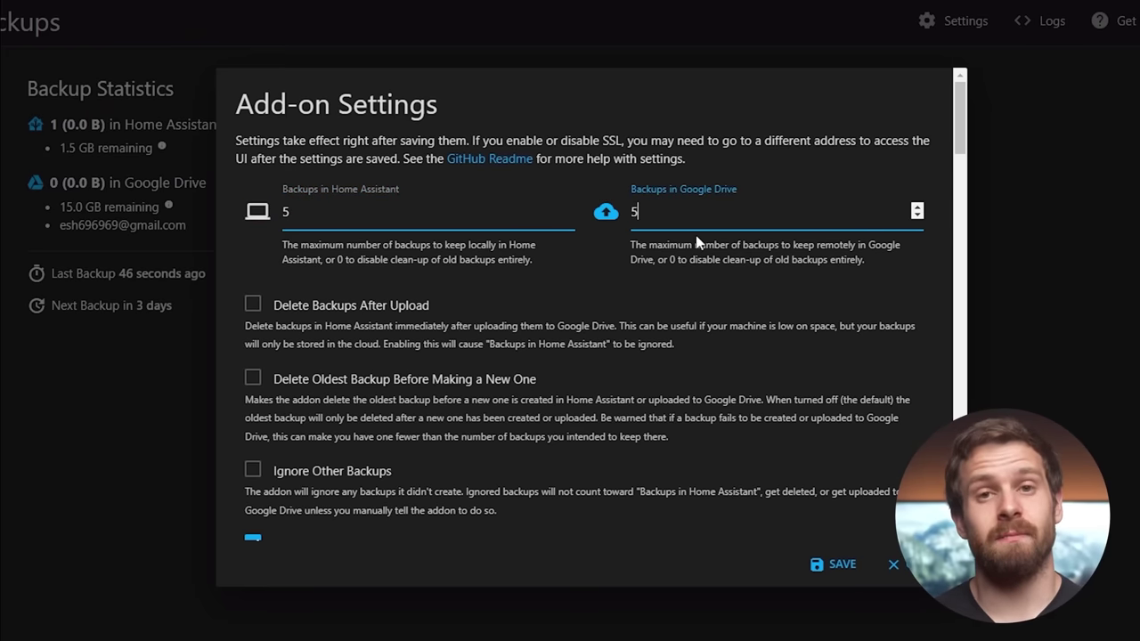
pyautogui.write('5')
pyautogui.scroll(-5, 544, 278)
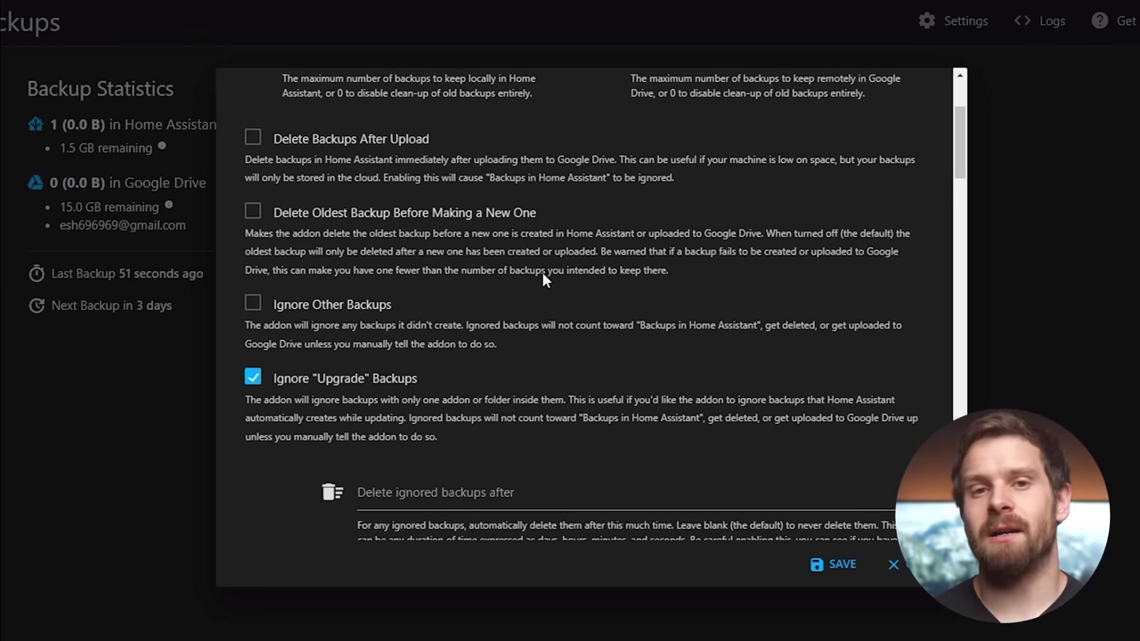
pyautogui.scroll(-1, 588, 321)
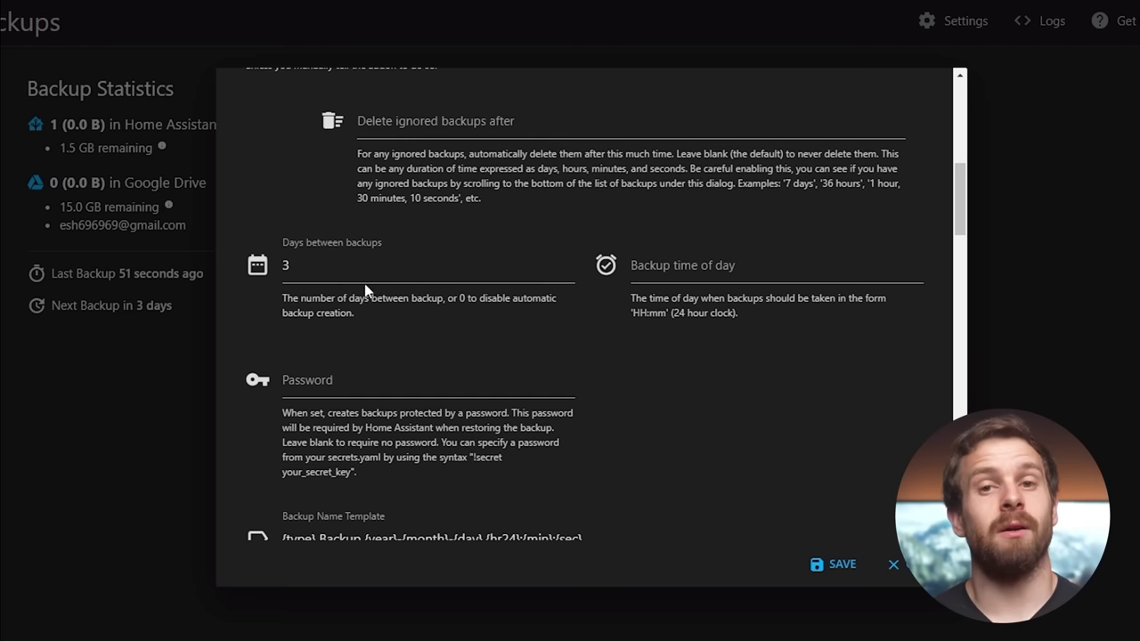
pyautogui.press('Tab')
pyautogui.press('BackSpace')
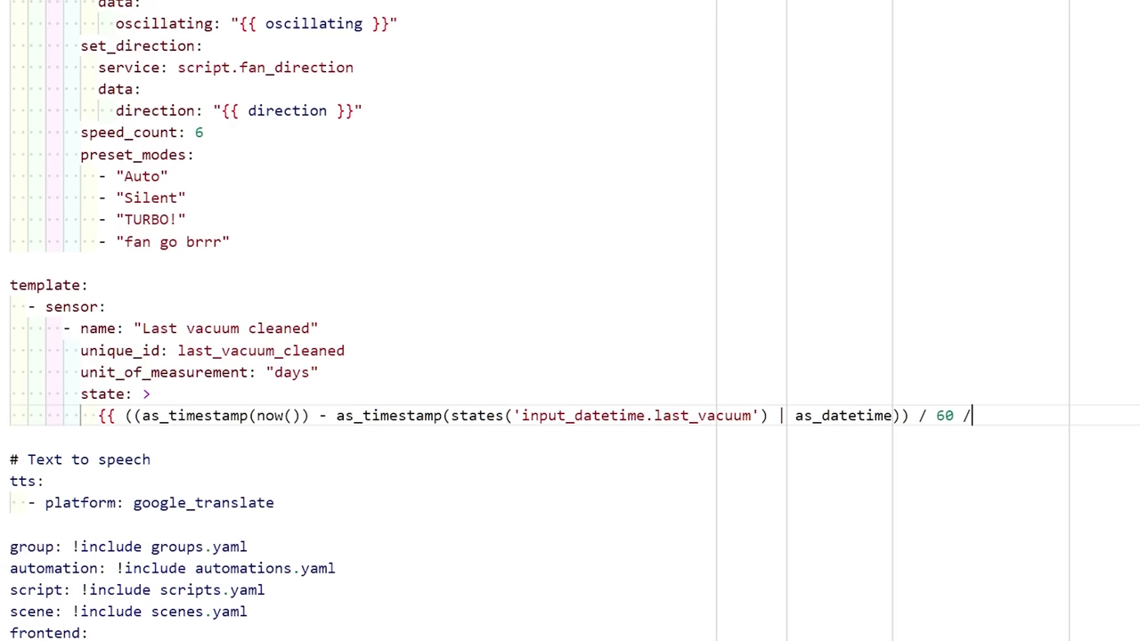
# - Find the Studio Code Server add-on by searching 'vsc' in the Add-on Store
pyautogui.write('/24 | r')
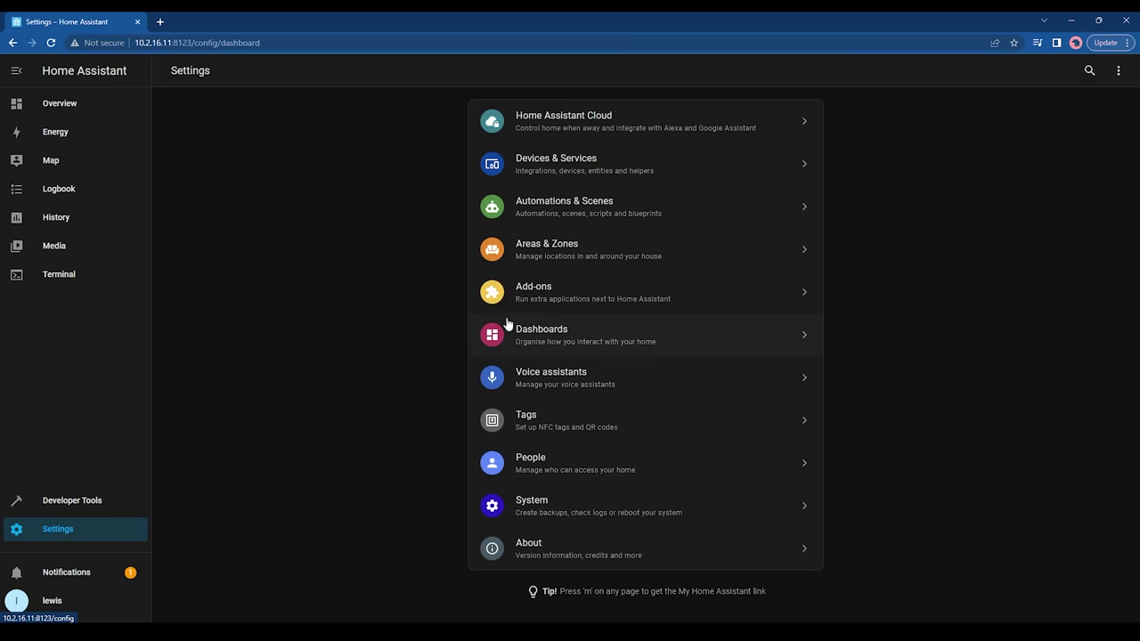
pyautogui.click(543, 308)
pyautogui.click(1080, 601)
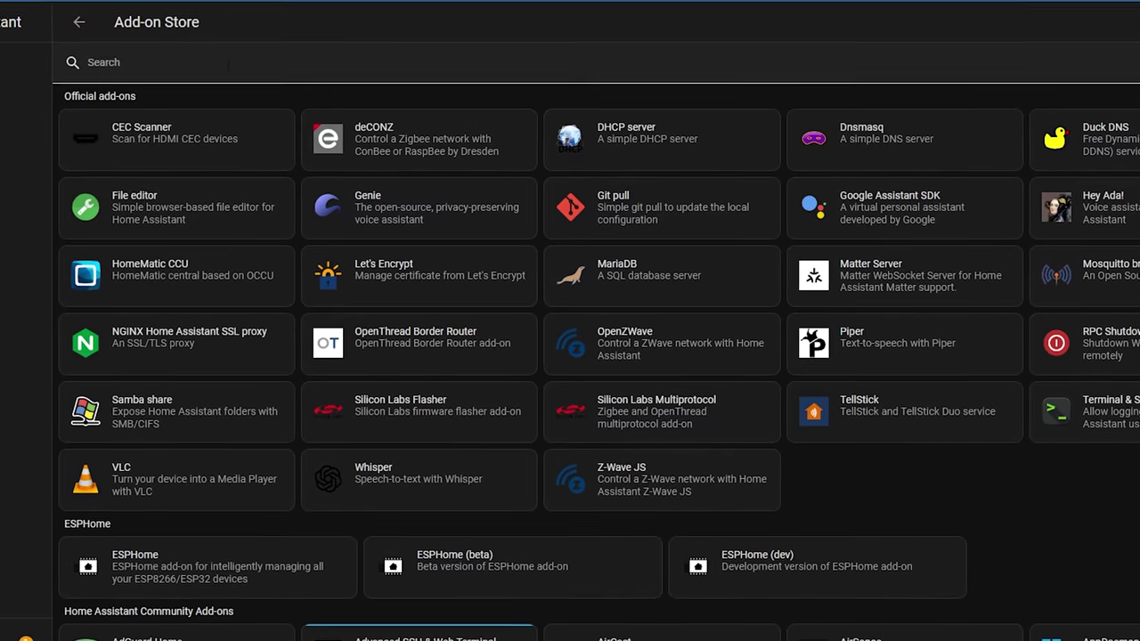
pyautogui.click(293, 105)
pyautogui.write('vsc')
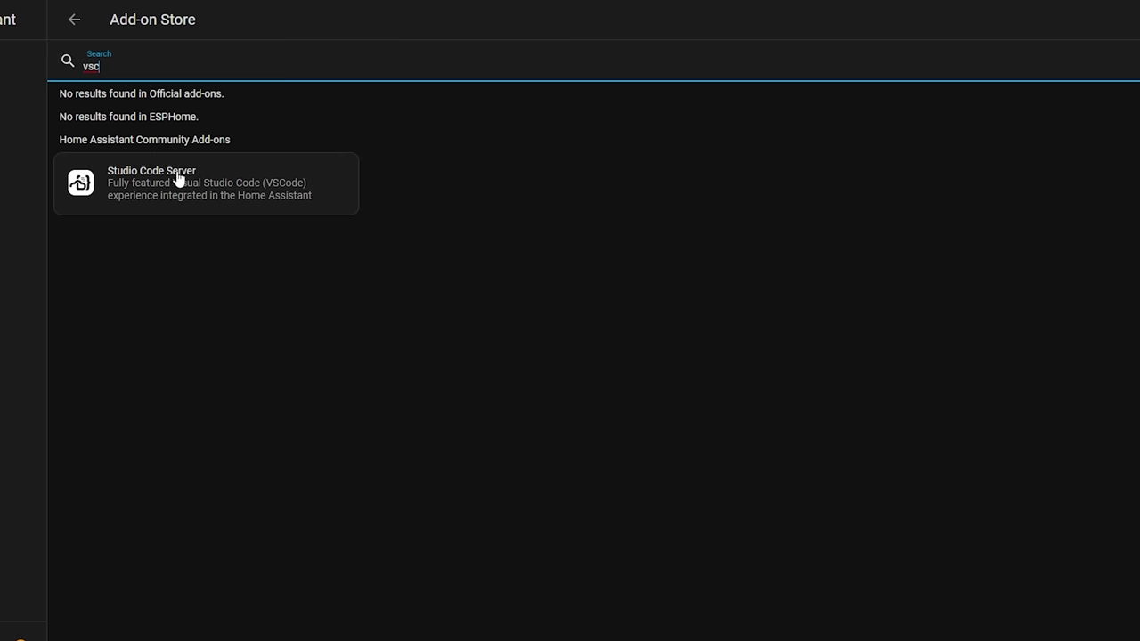
pyautogui.click(179, 178)
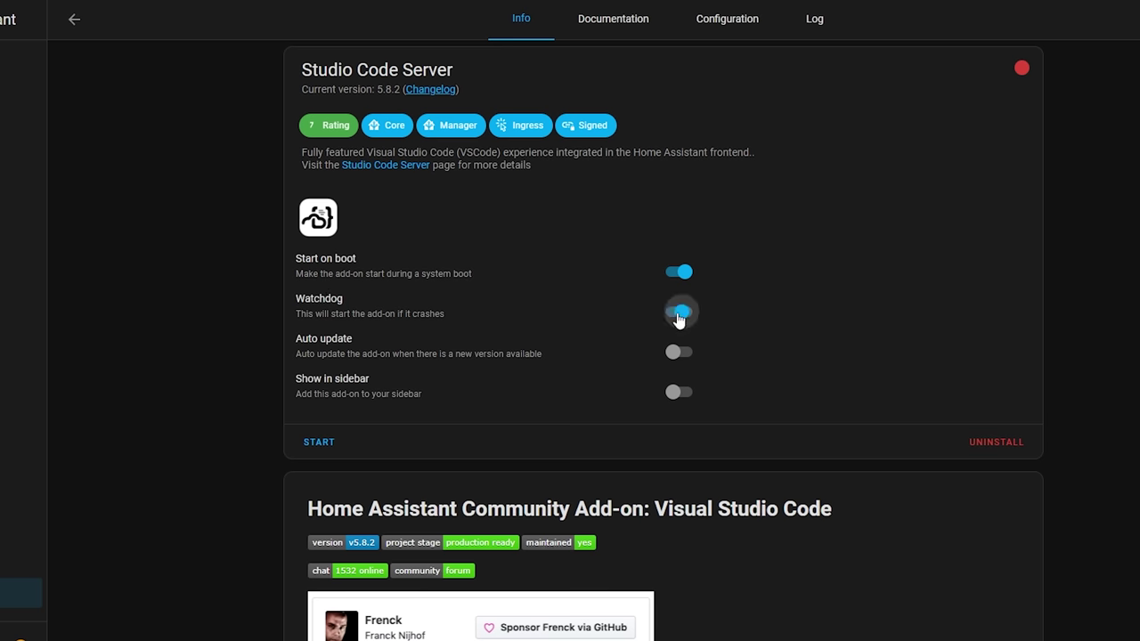
# - Enable Show in sidebar, start Studio Code Server, and open its editor
pyautogui.click(677, 393)
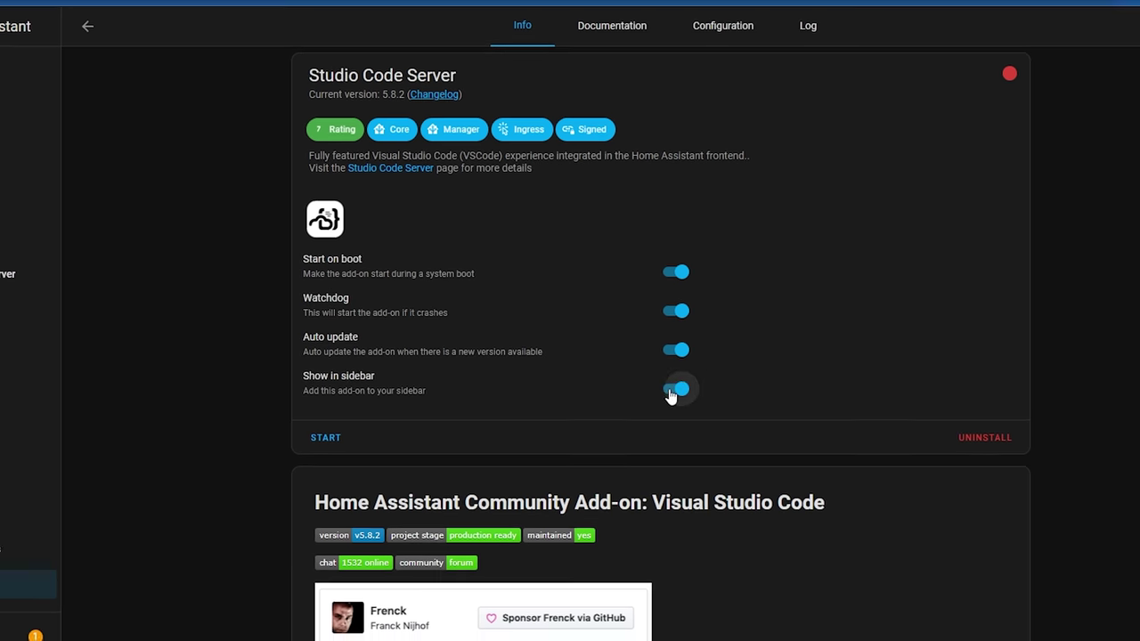
pyautogui.click(319, 442)
pyautogui.click(133, 256)
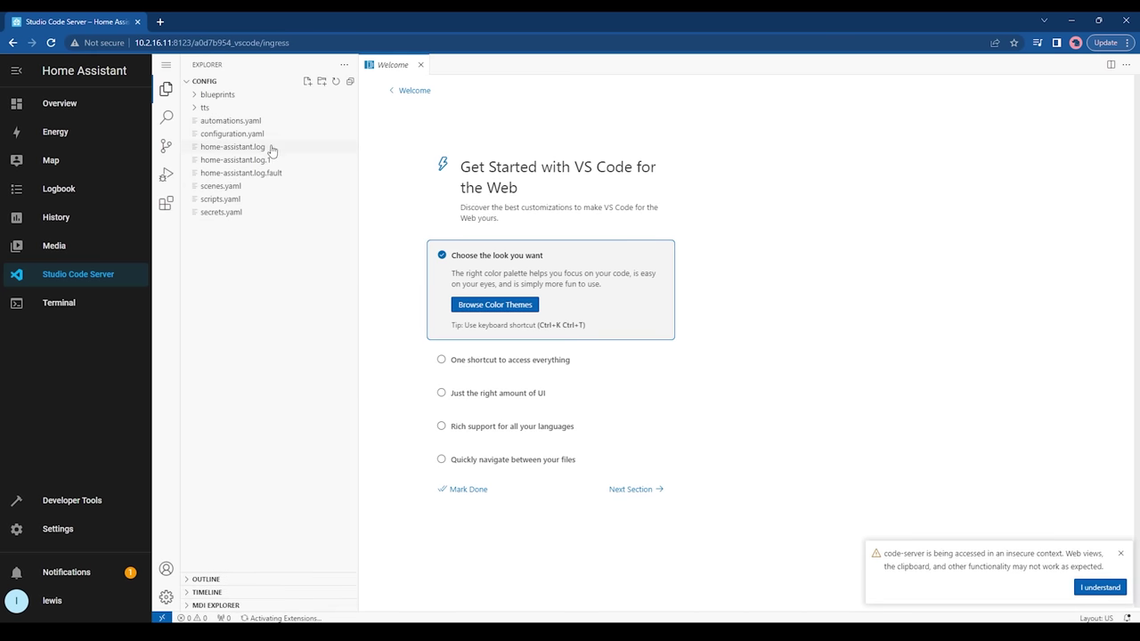
# - In configuration.yaml, add a 'template:' block with a '- sensor:' entry below the includes
pyautogui.click(252, 135)
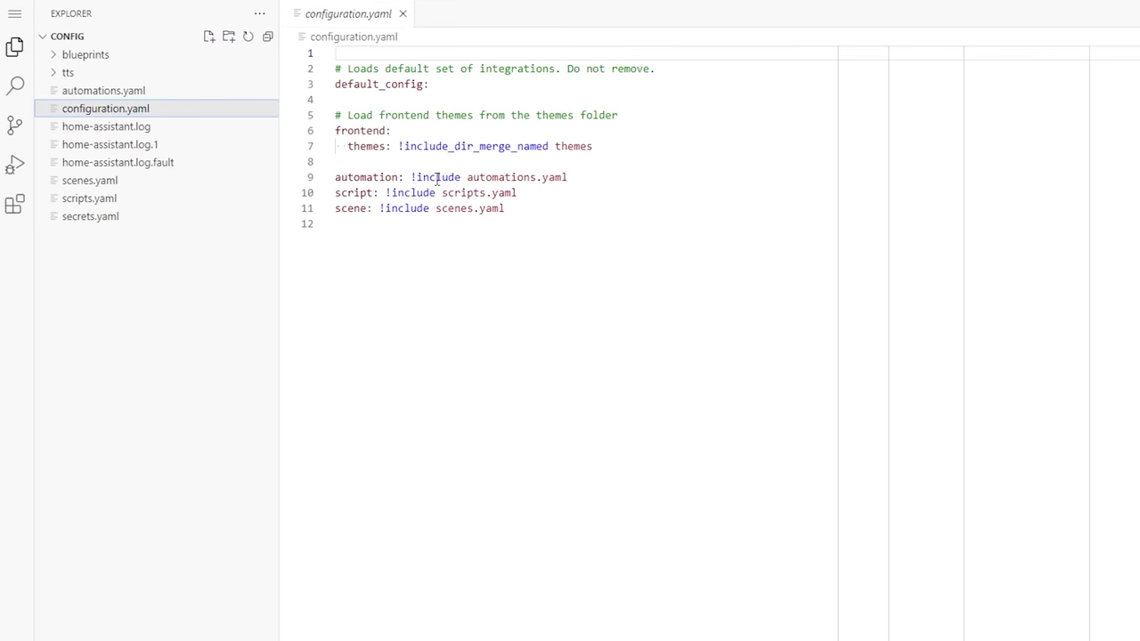
pyautogui.click(544, 213)
pyautogui.press('Return')
pyautogui.press('Return')
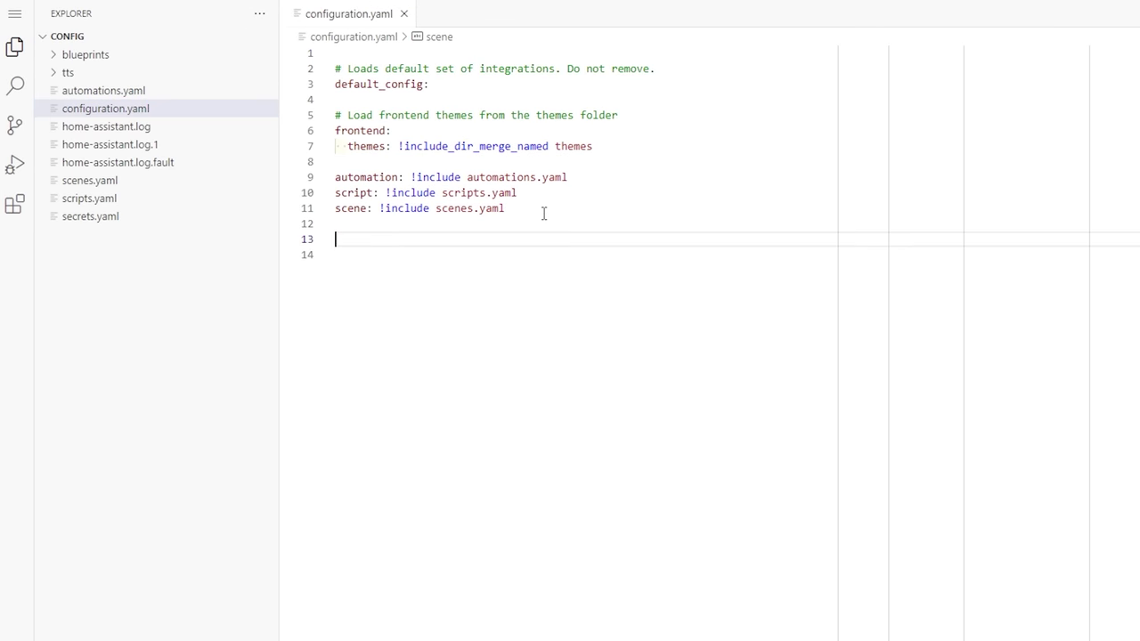
pyautogui.write('templa')
pyautogui.press('Return')
pyautogui.write('- s')
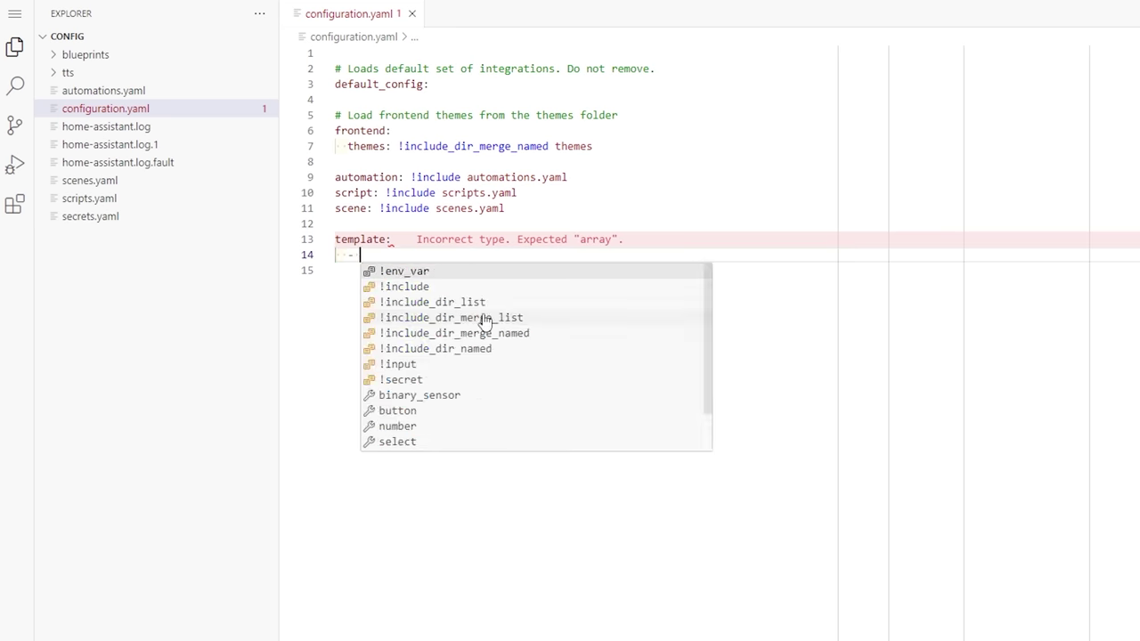
pyautogui.click(421, 292)
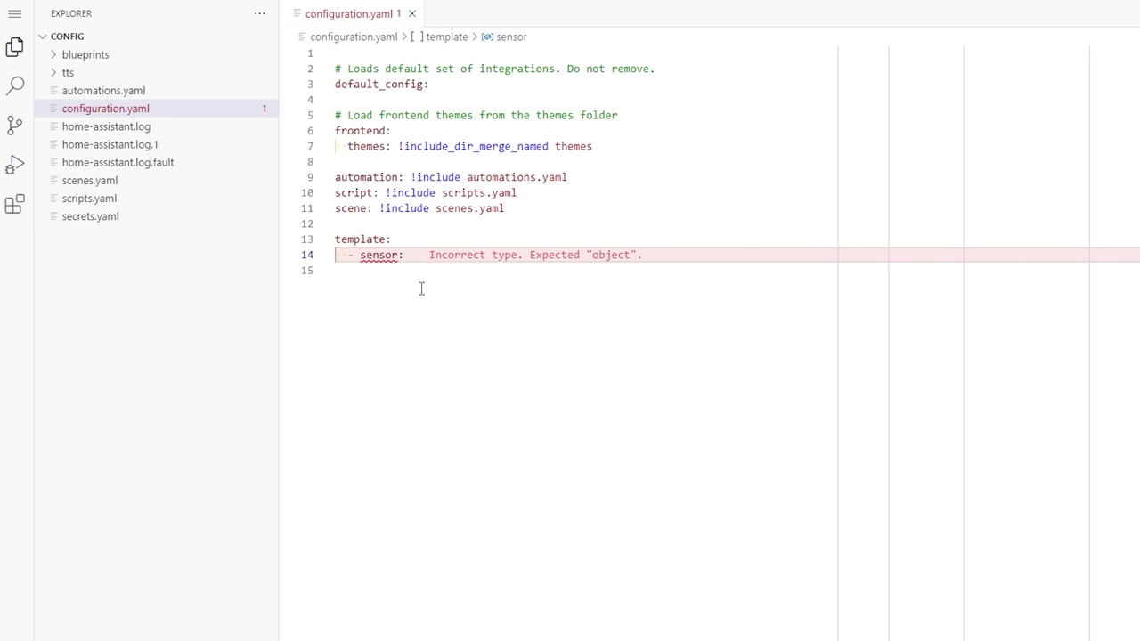
# - Give the sensor a name property and an empty state: "" value
pyautogui.press('Return')
pyautogui.write('- n')
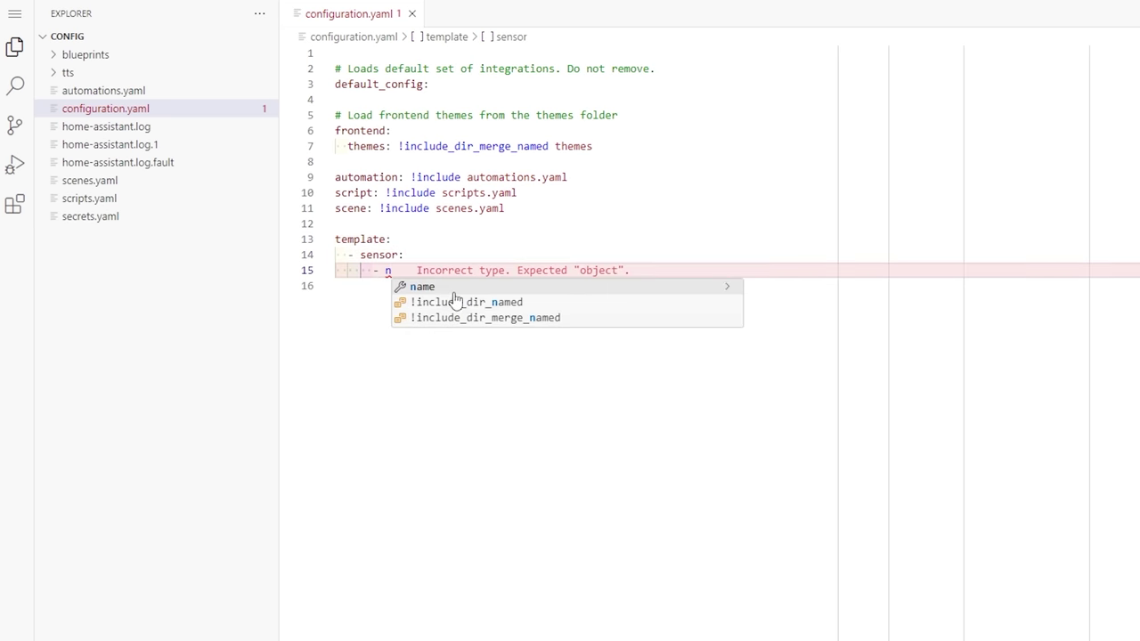
pyautogui.click(437, 286)
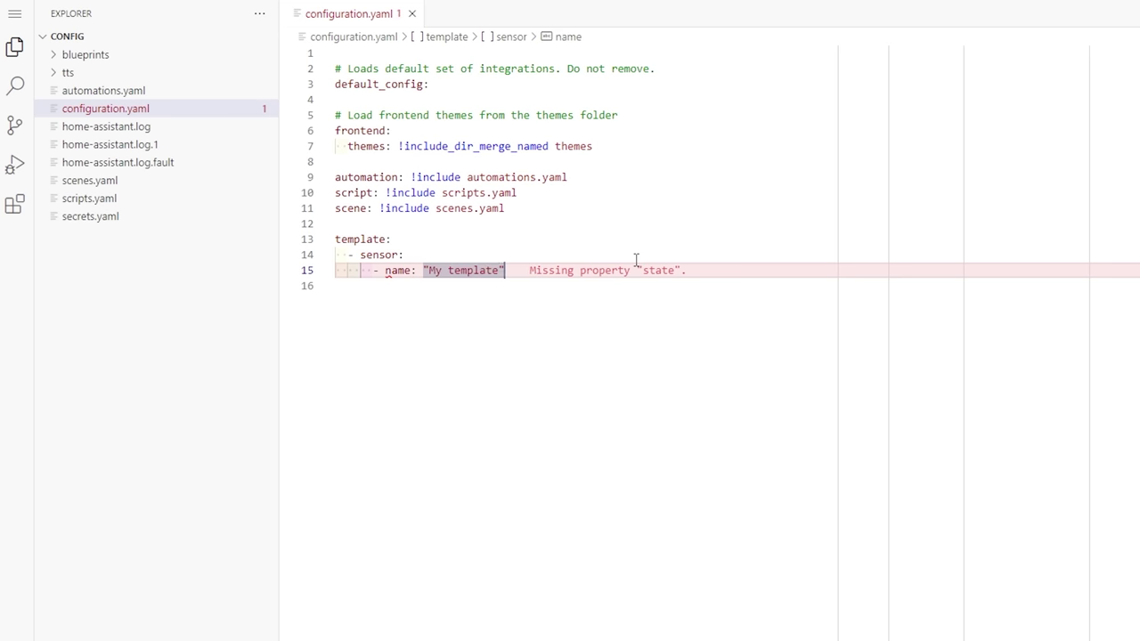
pyautogui.press('Return')
pyautogui.write('state')
pyautogui.press('Return')
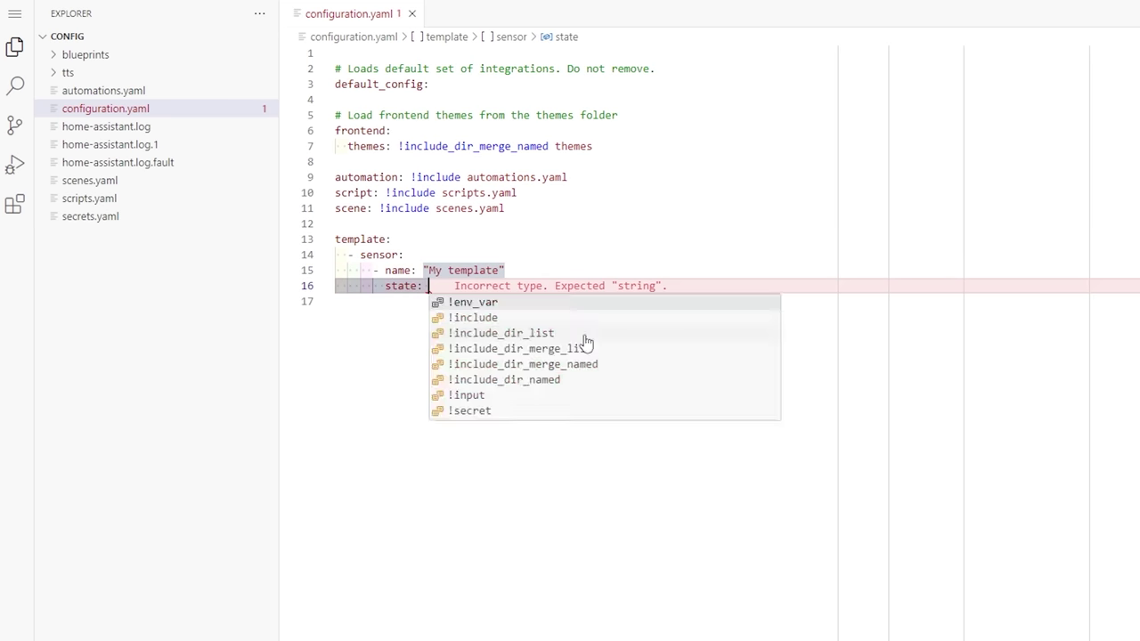
pyautogui.write('"')
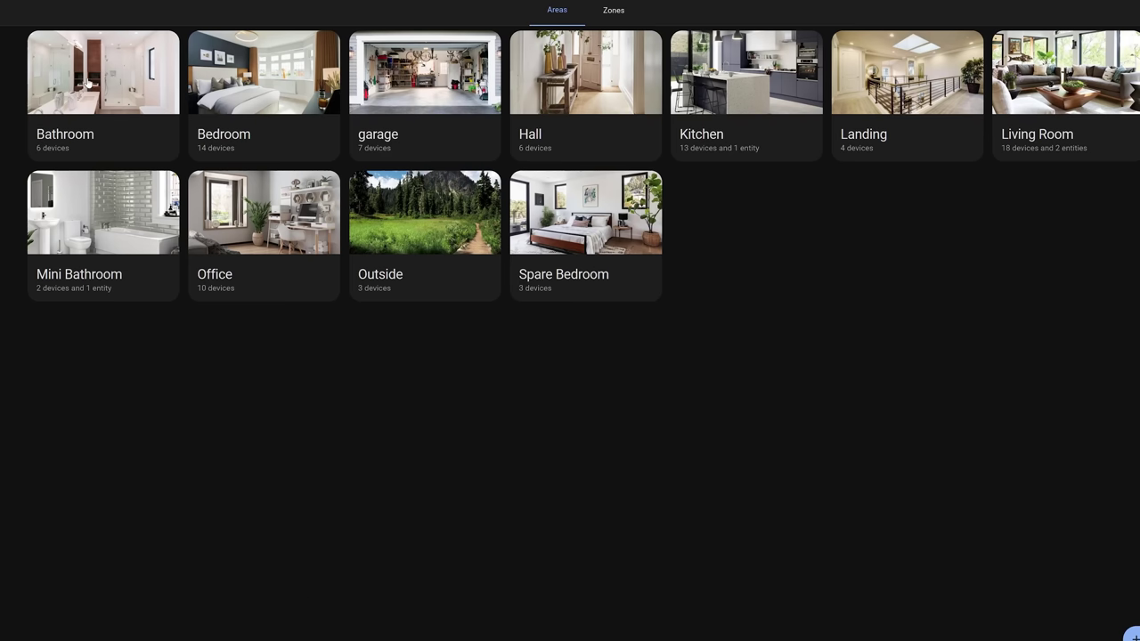
# - Browse the Bathroom, Bedroom and Garage area pages
pyautogui.click(87, 82)
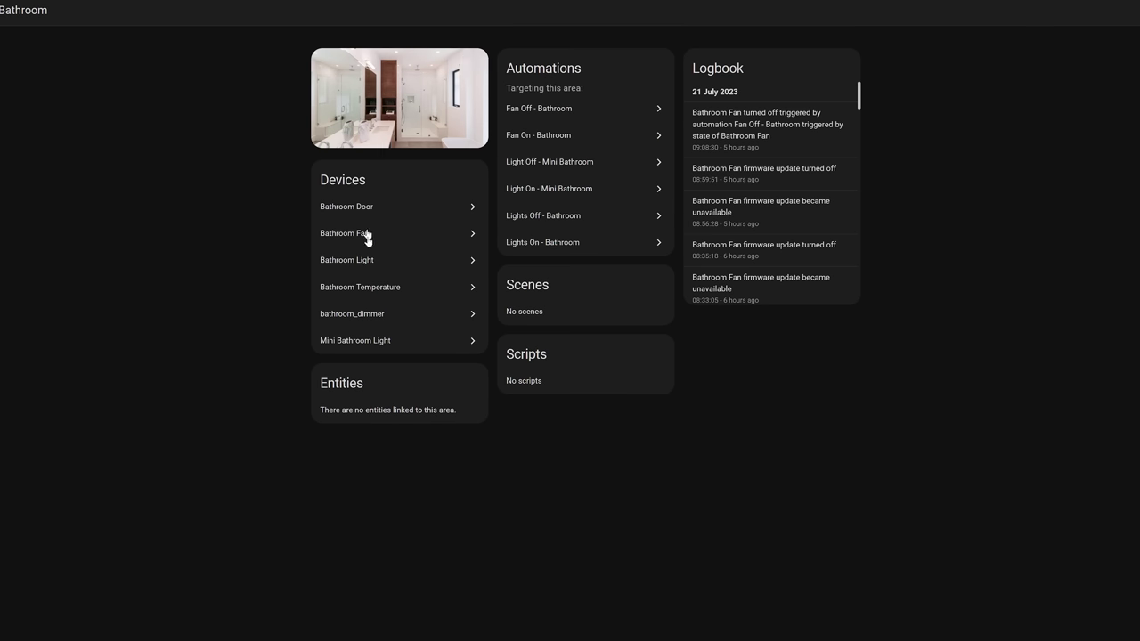
pyautogui.hotkey('alt', 'Left')
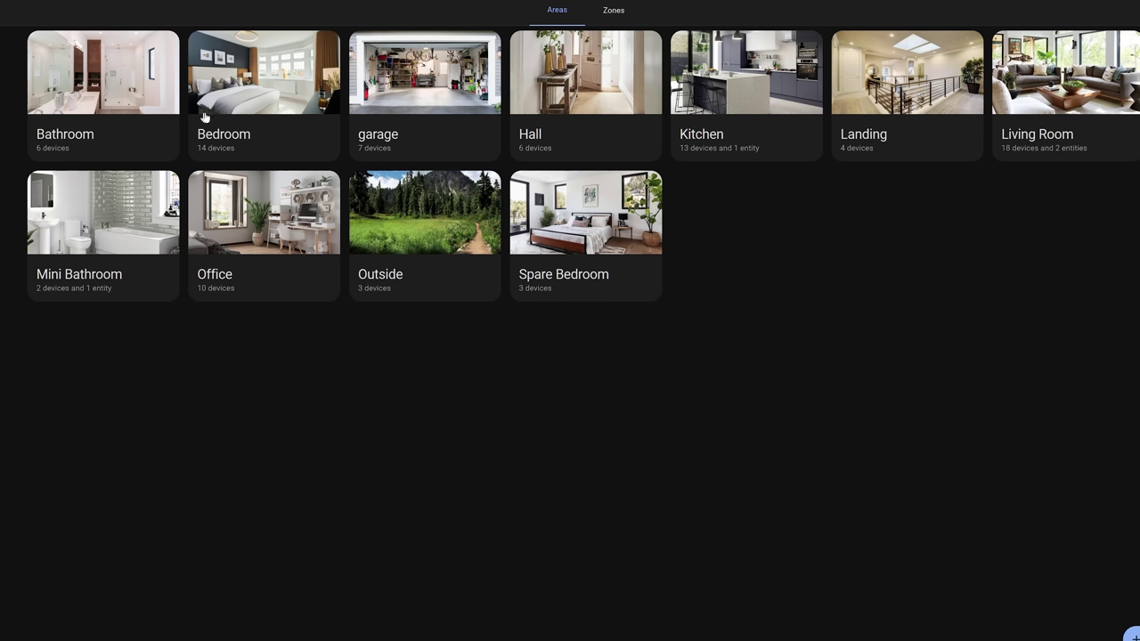
pyautogui.click(300, 105)
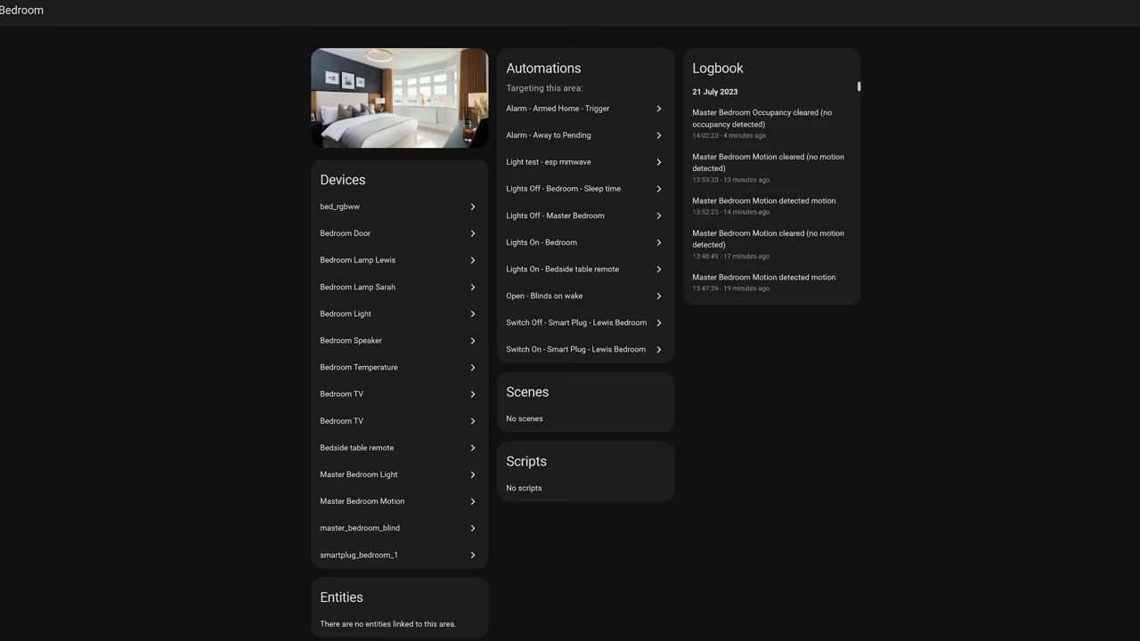
pyautogui.hotkey('alt', 'Left')
pyautogui.click(446, 98)
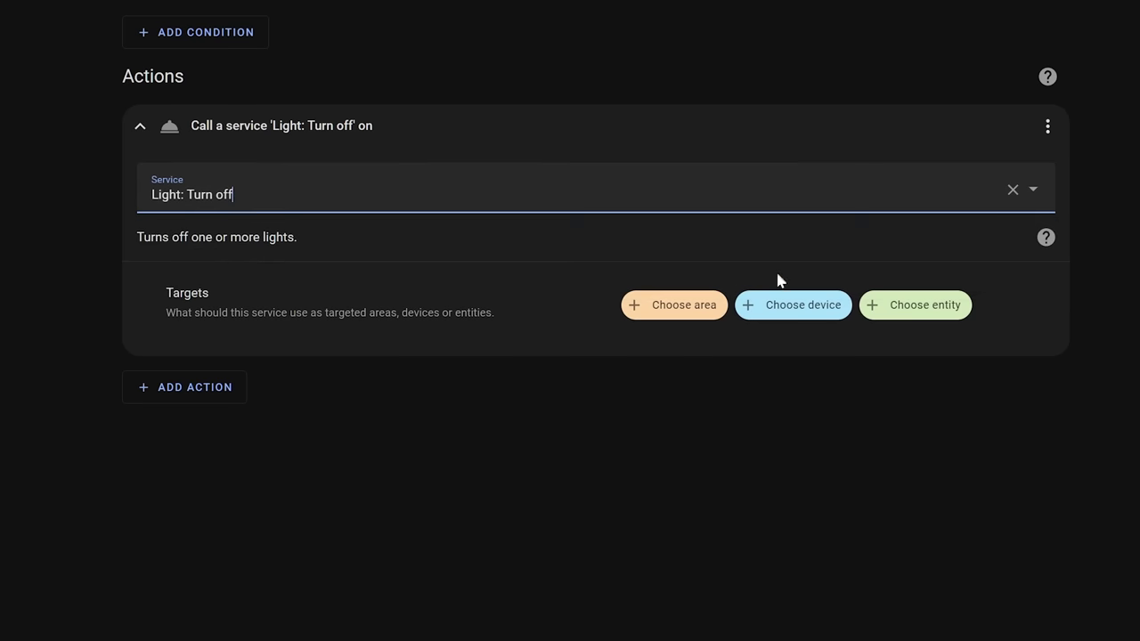
# - Target the Kitchen area in the light turn-off action, then start a spoken Assist request
pyautogui.click(925, 306)
pyautogui.scroll(-20, 882, 402)
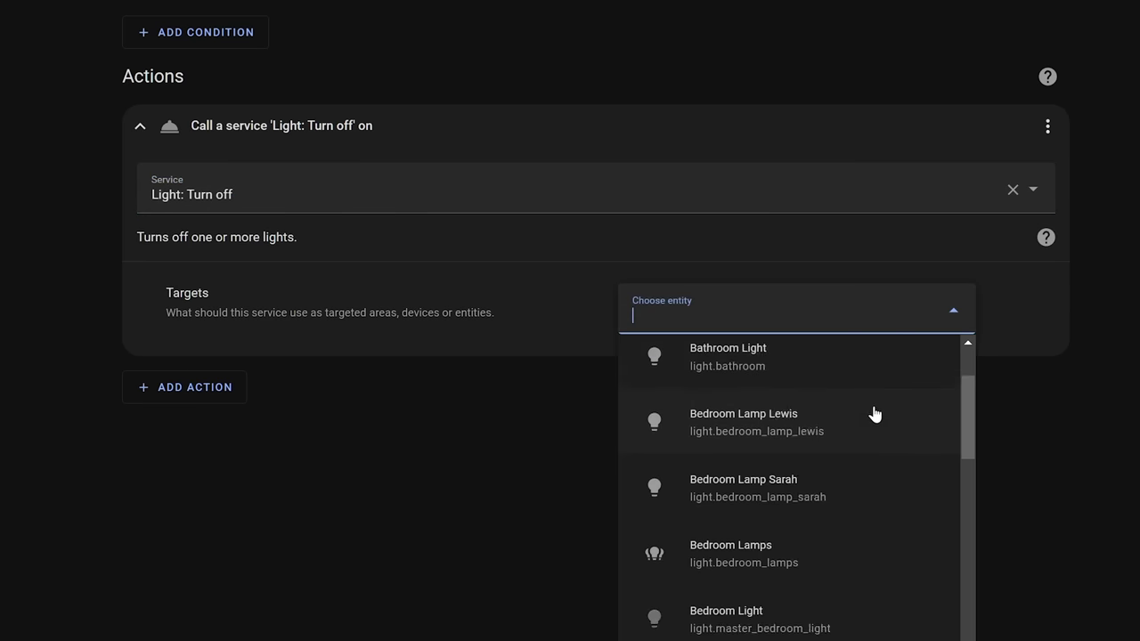
pyautogui.scroll(-5, 862, 446)
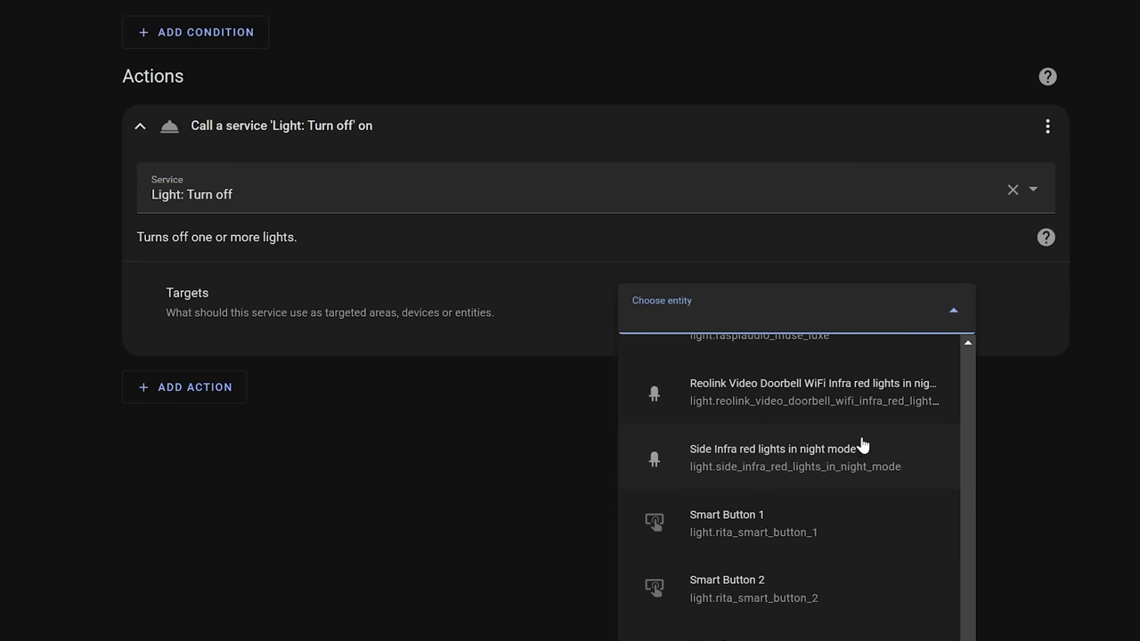
pyautogui.click(1038, 515)
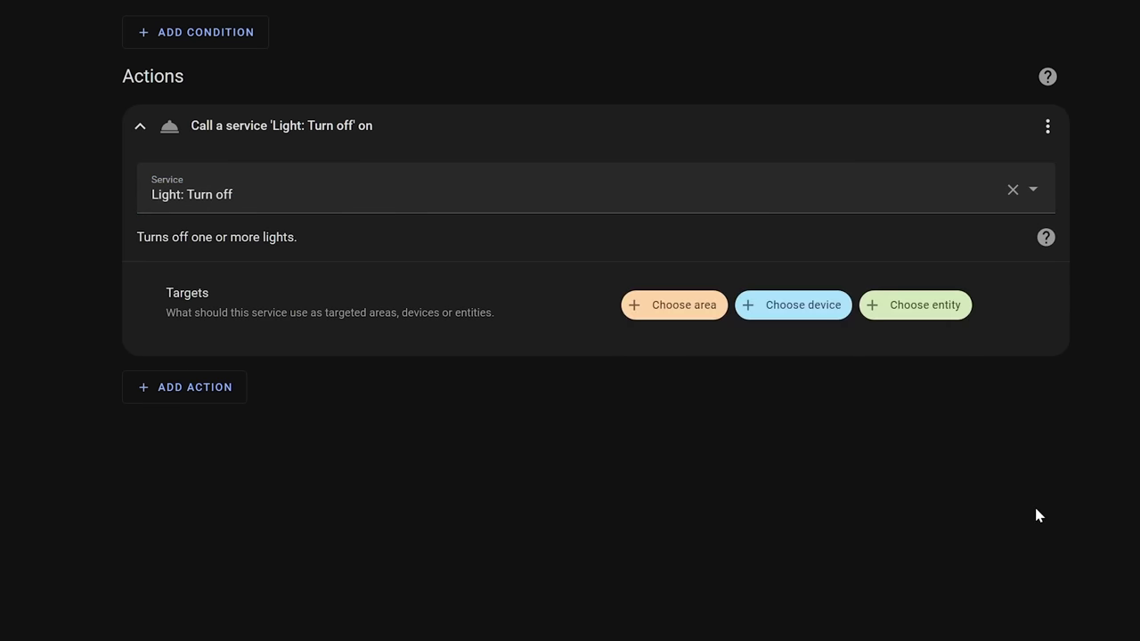
pyautogui.click(664, 318)
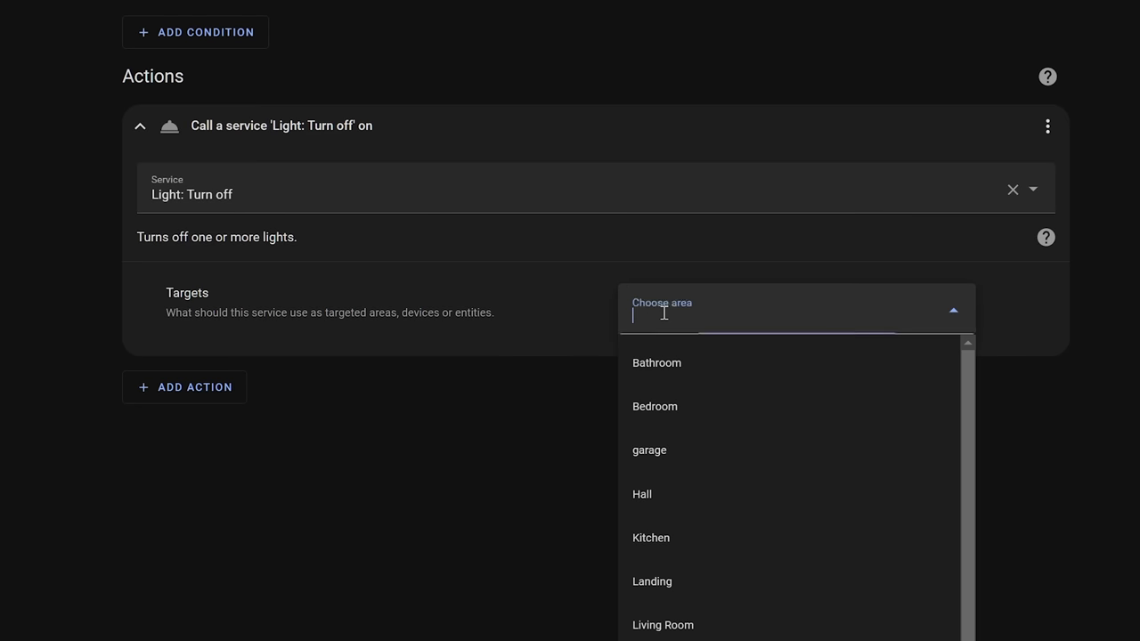
pyautogui.click(651, 539)
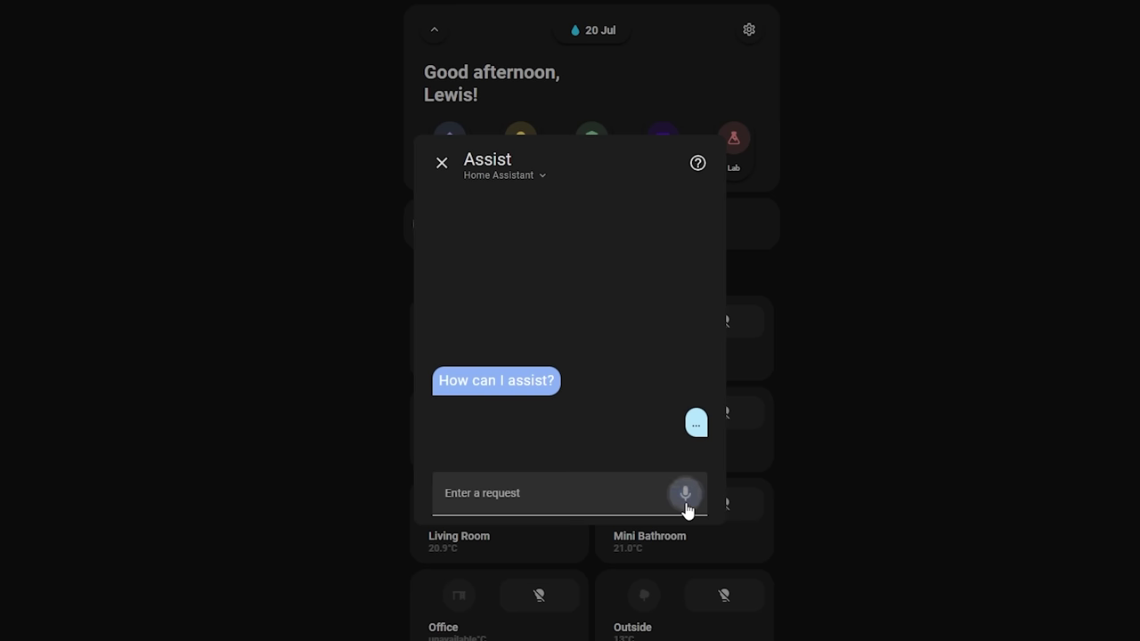
pyautogui.click(686, 504)
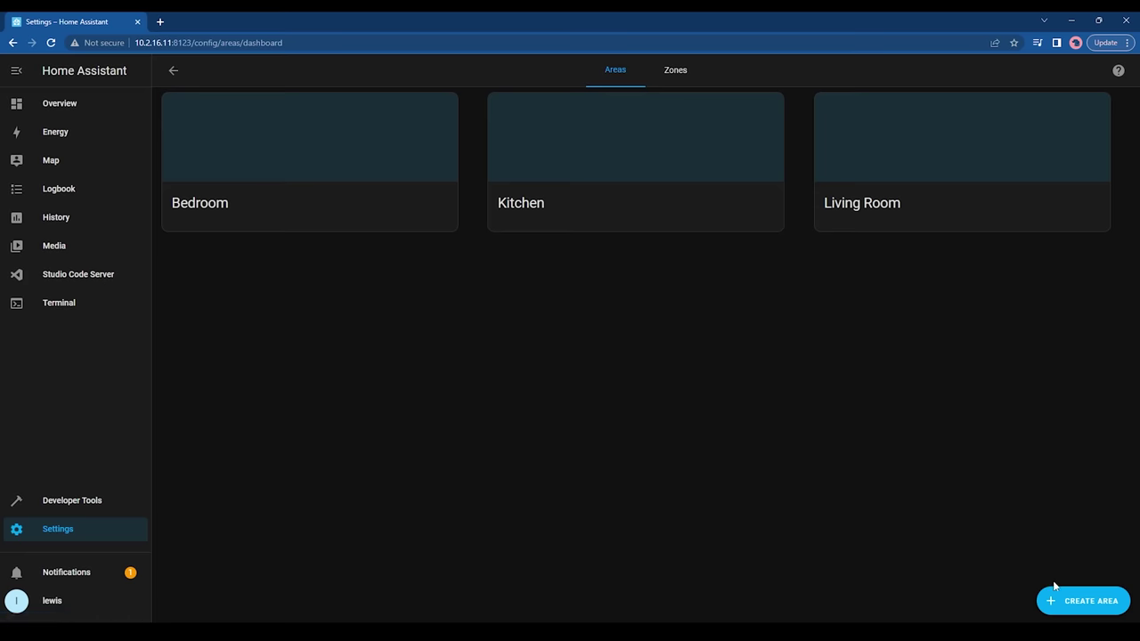
# - Begin a new area named 'Bathr…' and assign the SpeedTest device to Kitchen, finishing setup
pyautogui.click(1070, 602)
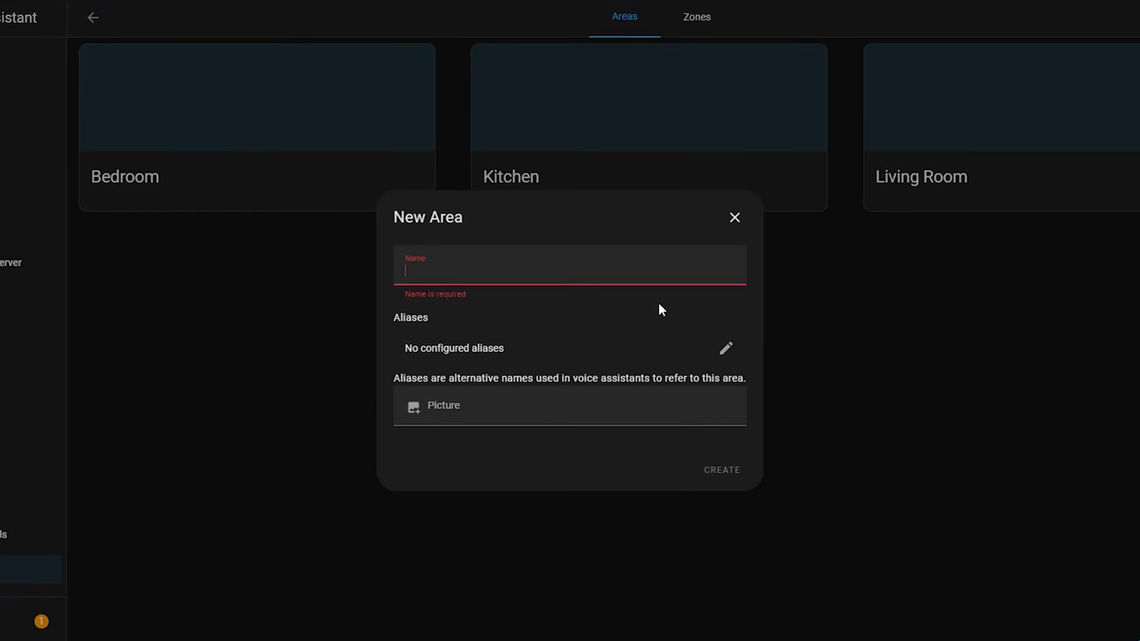
pyautogui.write('Bathr')
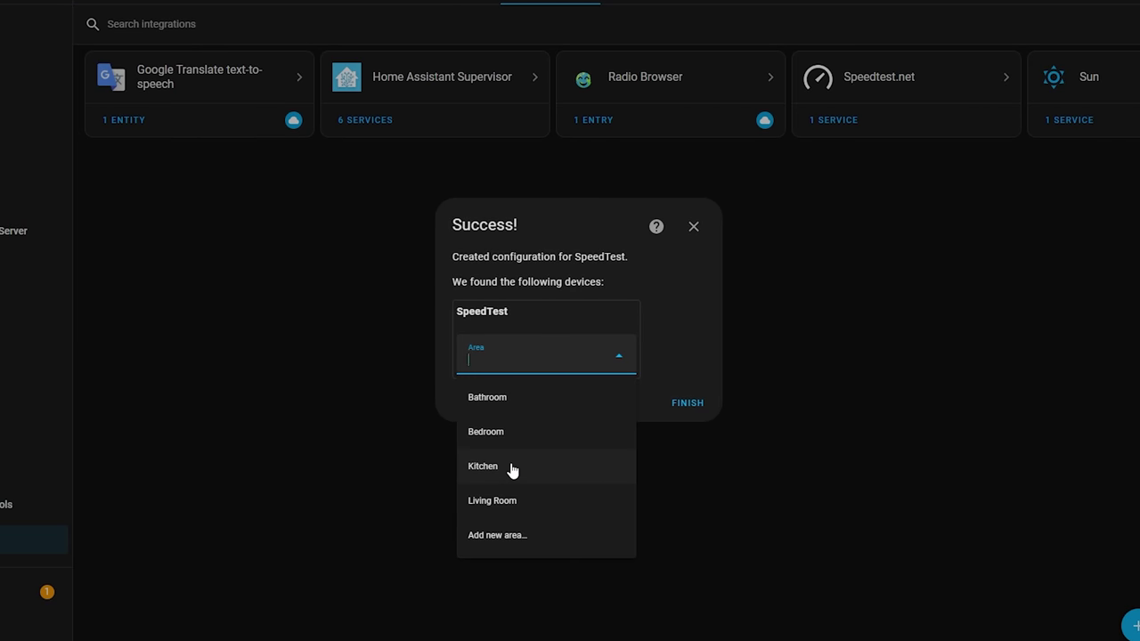
pyautogui.click(513, 470)
pyautogui.click(677, 403)
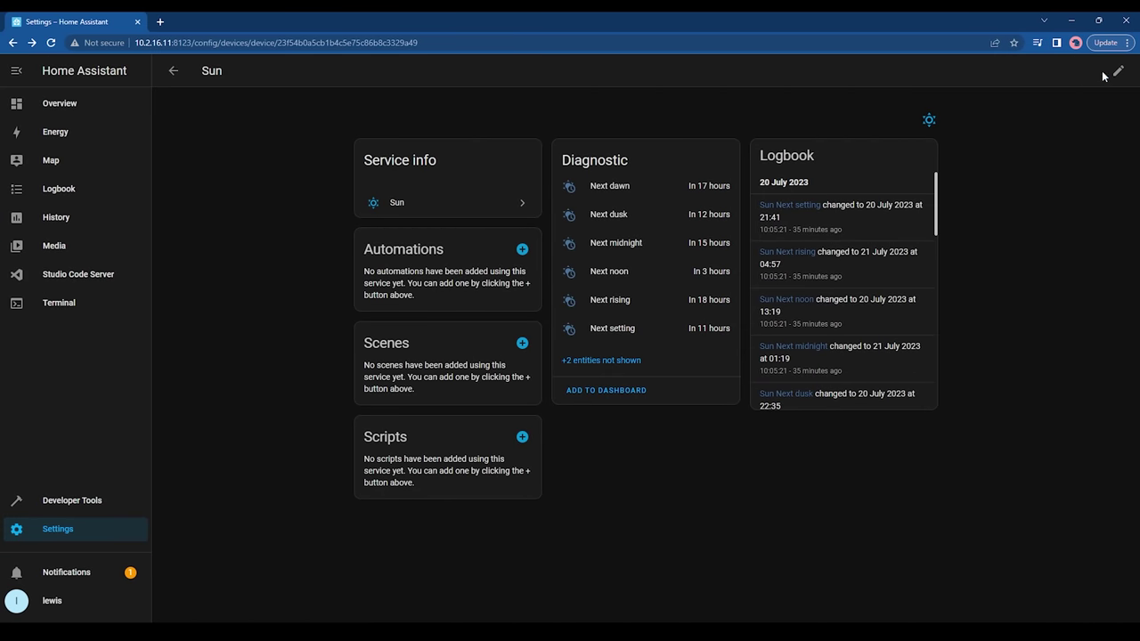
# - Set the Sun service's area to Bathroom
pyautogui.click(1117, 72)
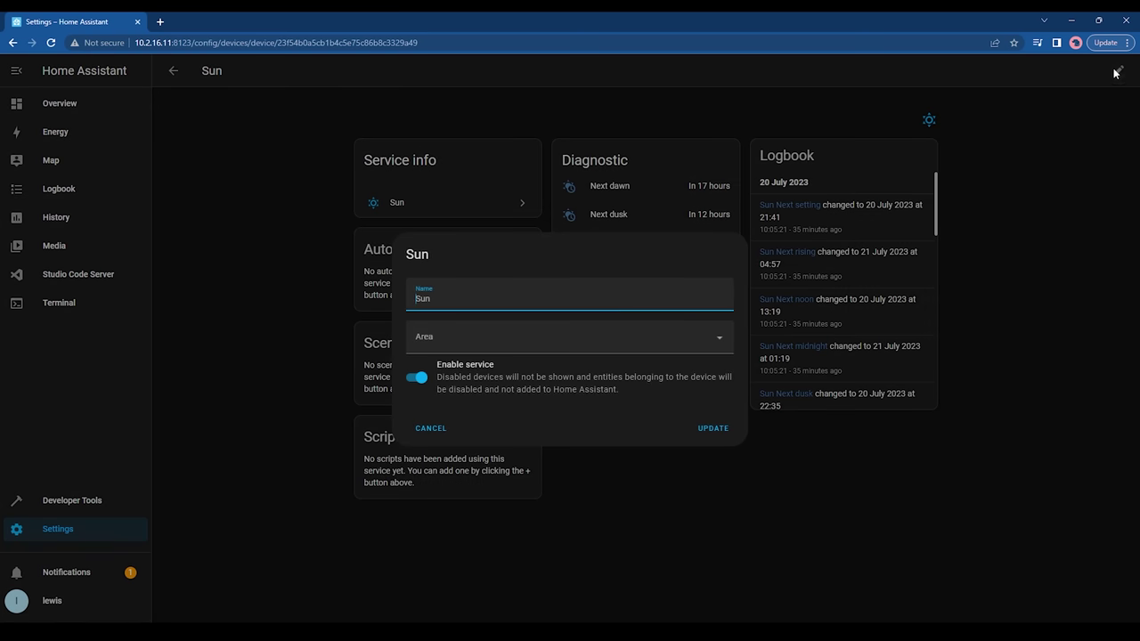
pyautogui.click(477, 339)
pyautogui.click(457, 378)
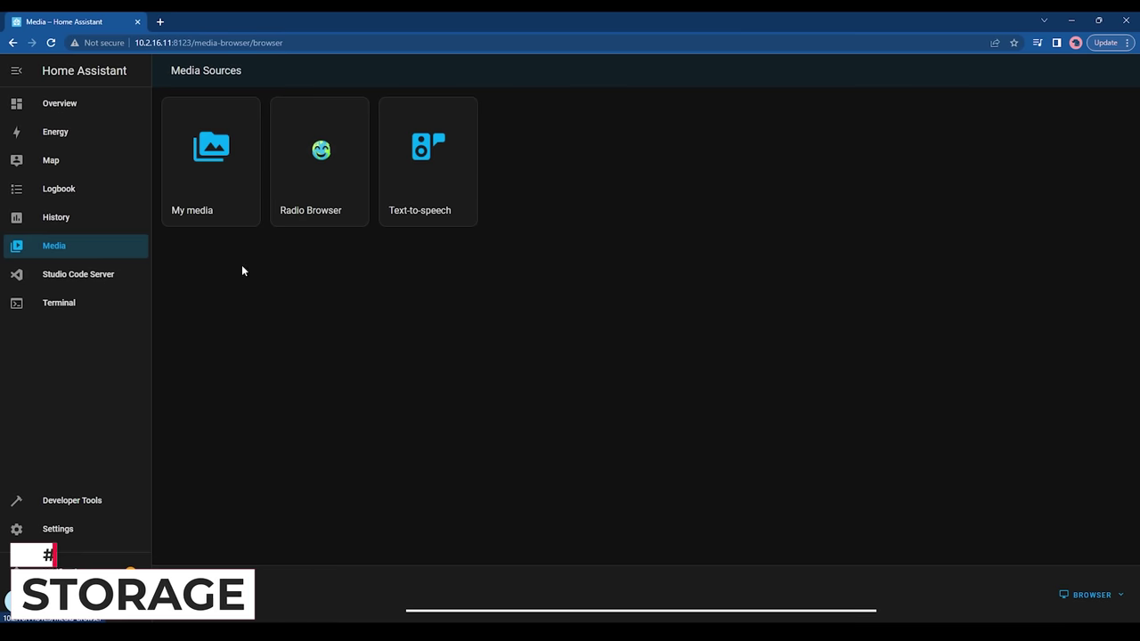
# - Go to My media > media > recordings > 2023-07-18 > 15 > name_of_your_camera and play 05.47.mp4
pyautogui.click(193, 158)
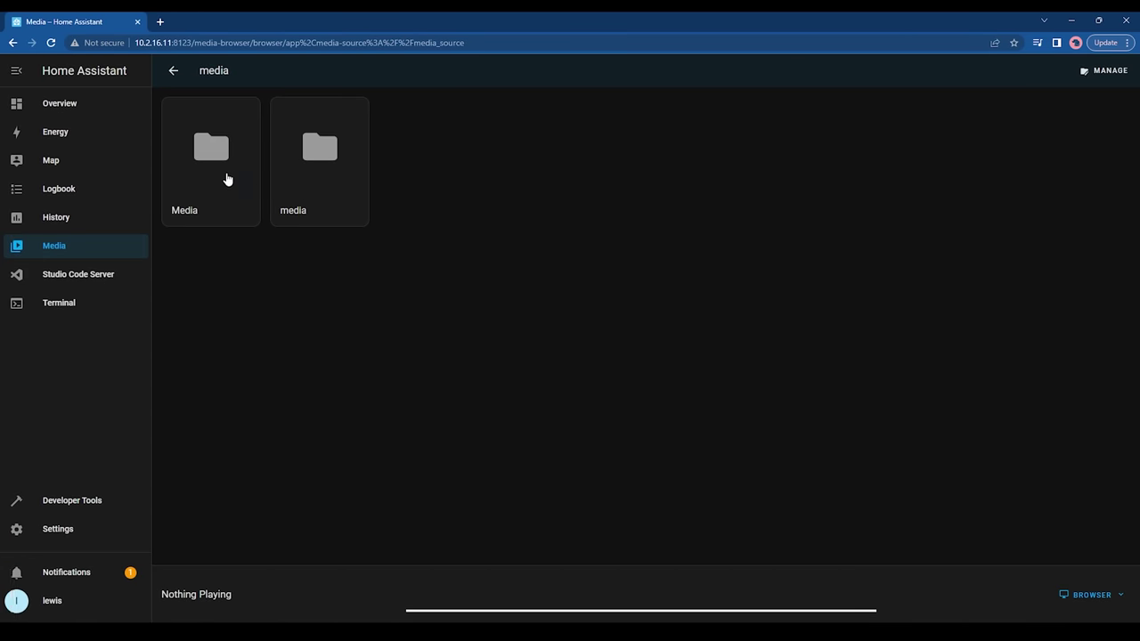
pyautogui.click(331, 182)
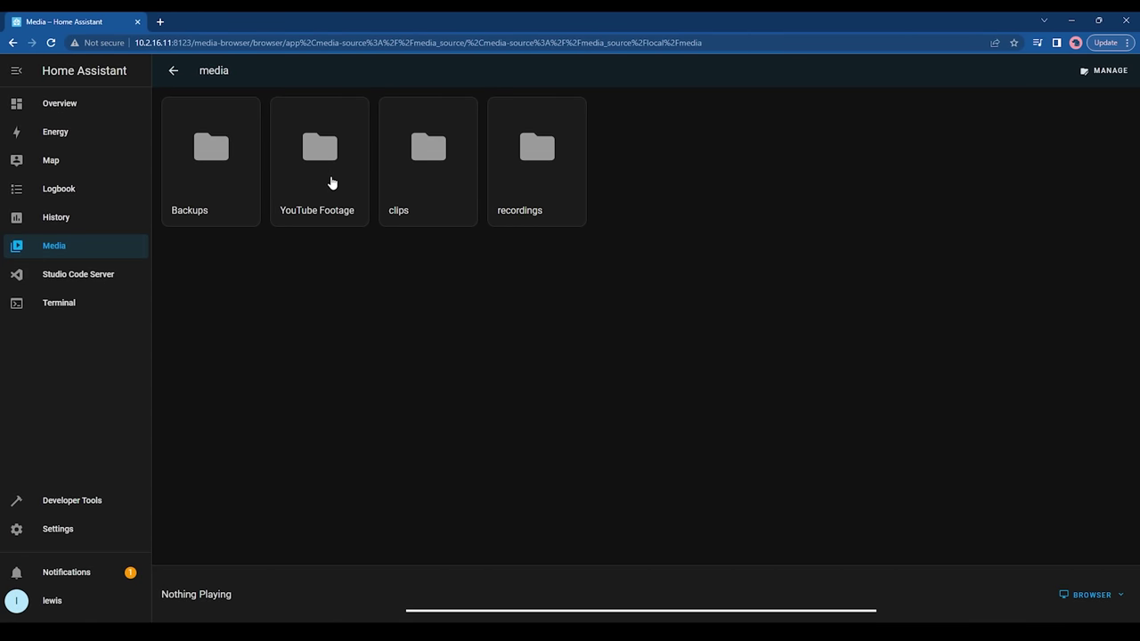
pyautogui.click(419, 165)
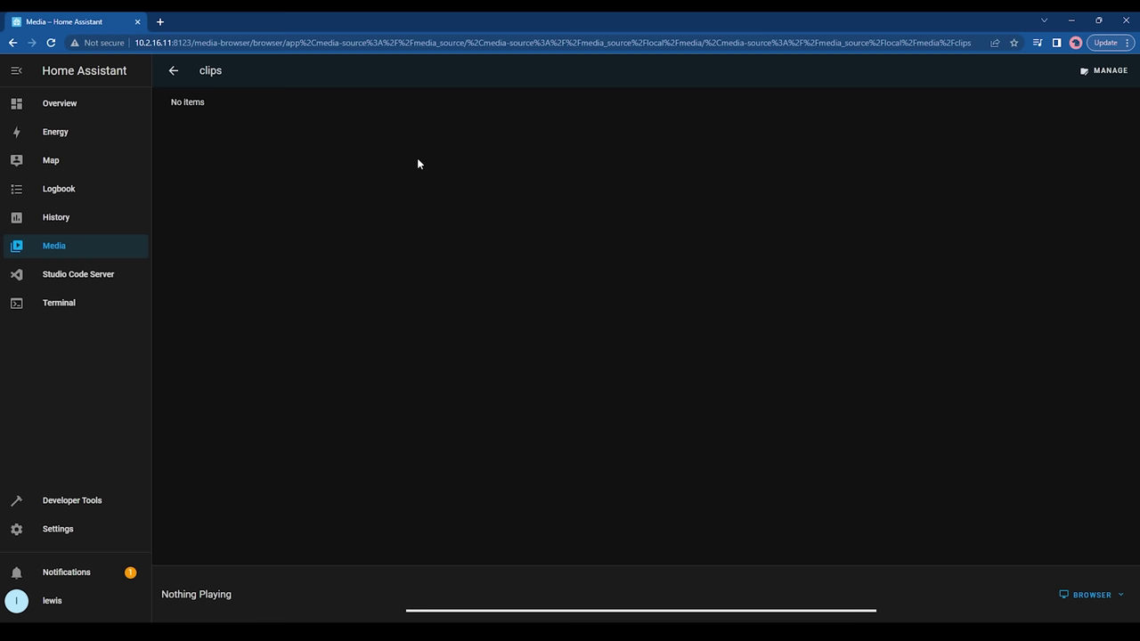
pyautogui.click(174, 73)
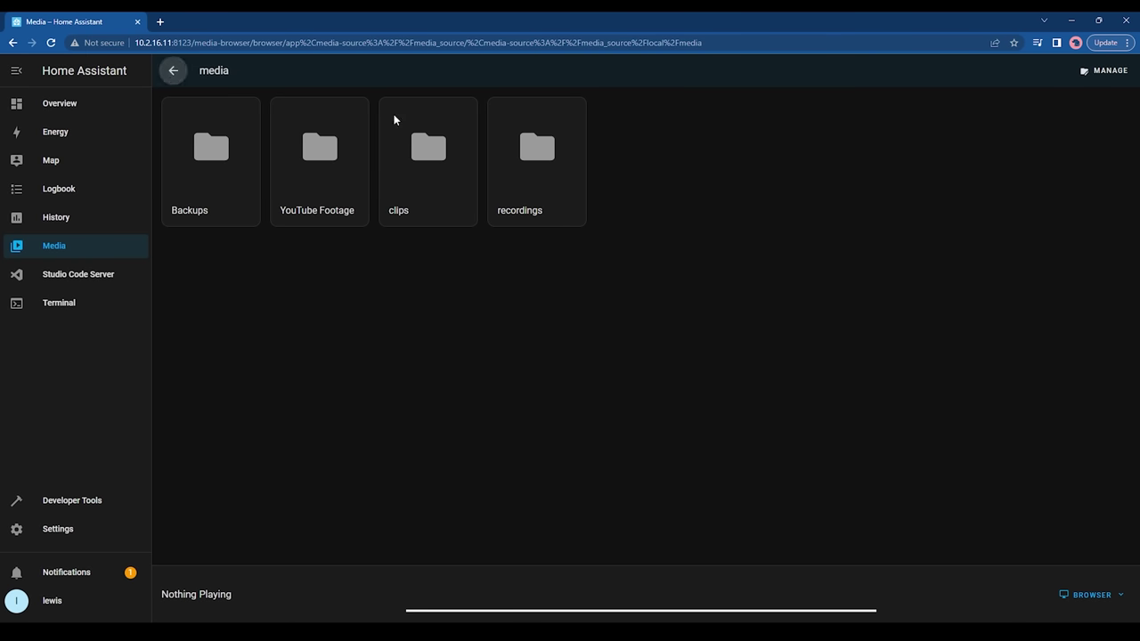
pyautogui.click(522, 169)
pyautogui.click(227, 169)
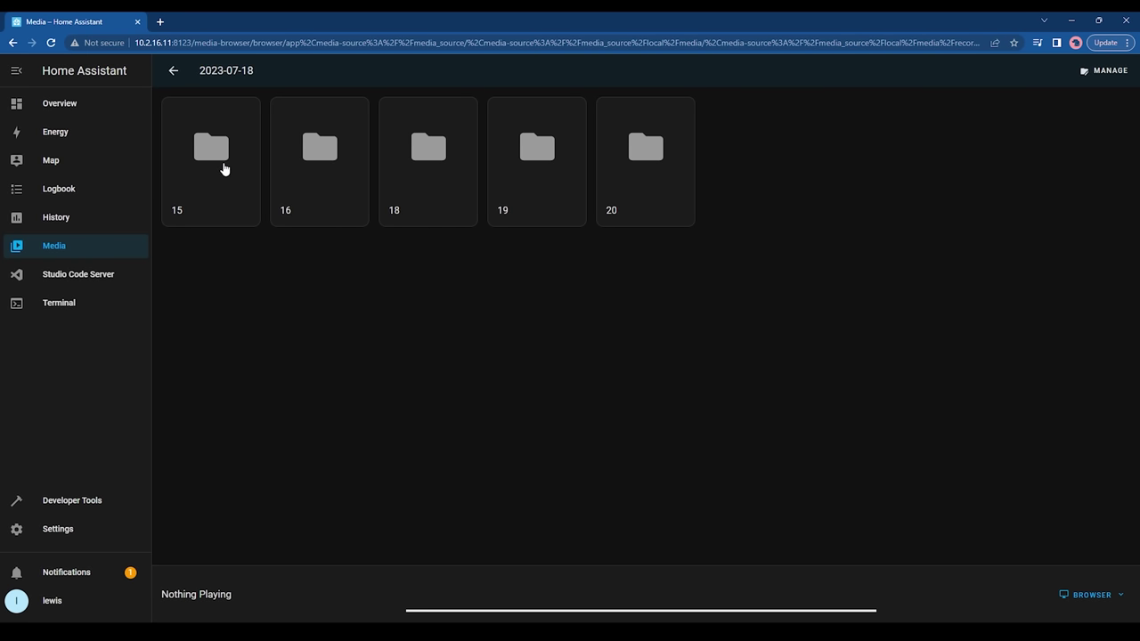
pyautogui.click(225, 169)
pyautogui.click(225, 169)
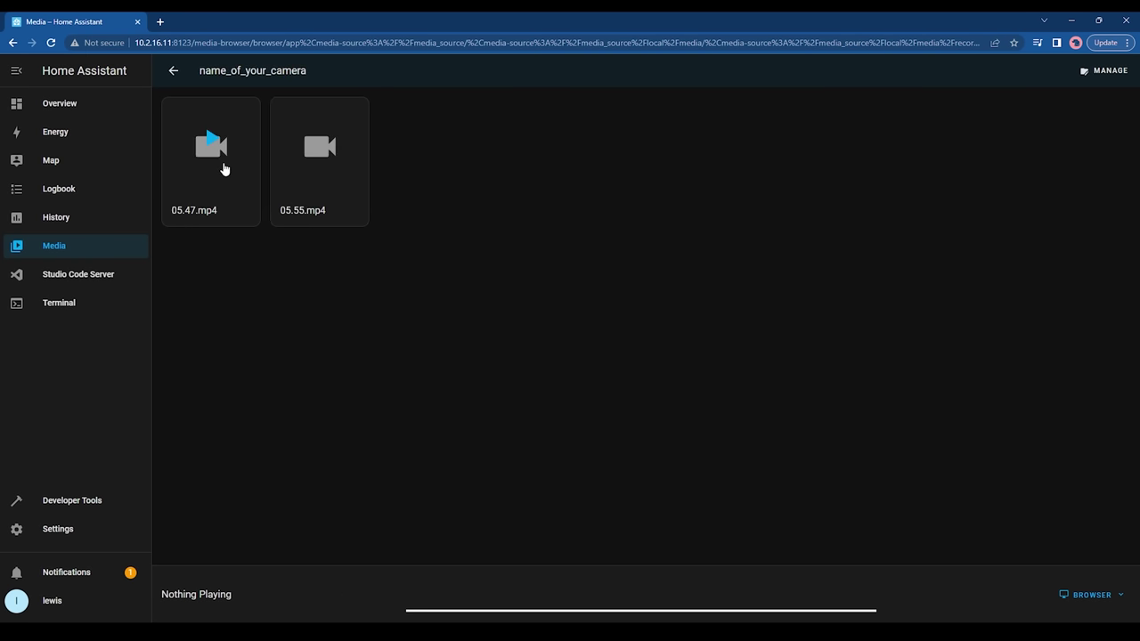
pyautogui.click(213, 141)
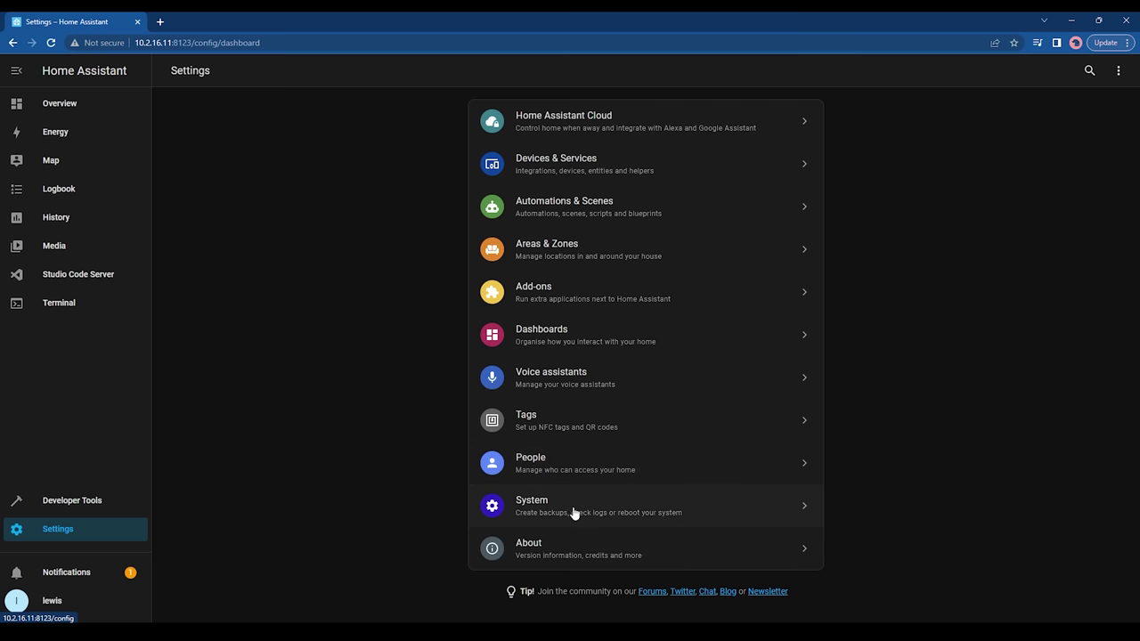
# - Connect a Samba share named 'media' for Media use with its server address, then view it in My media
pyautogui.click(573, 509)
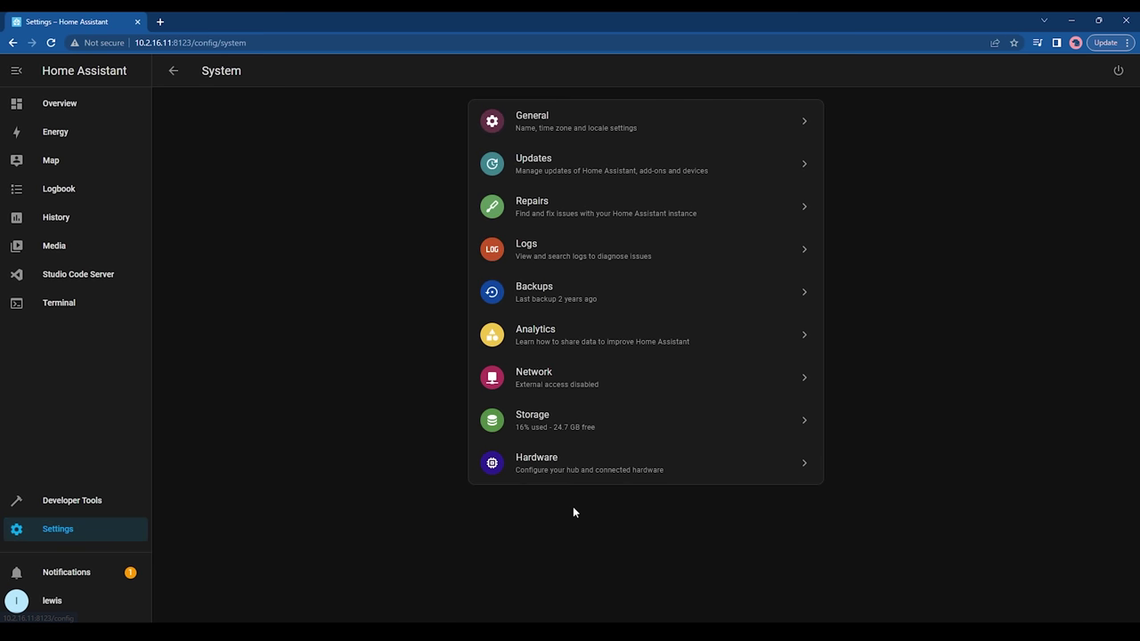
pyautogui.click(545, 430)
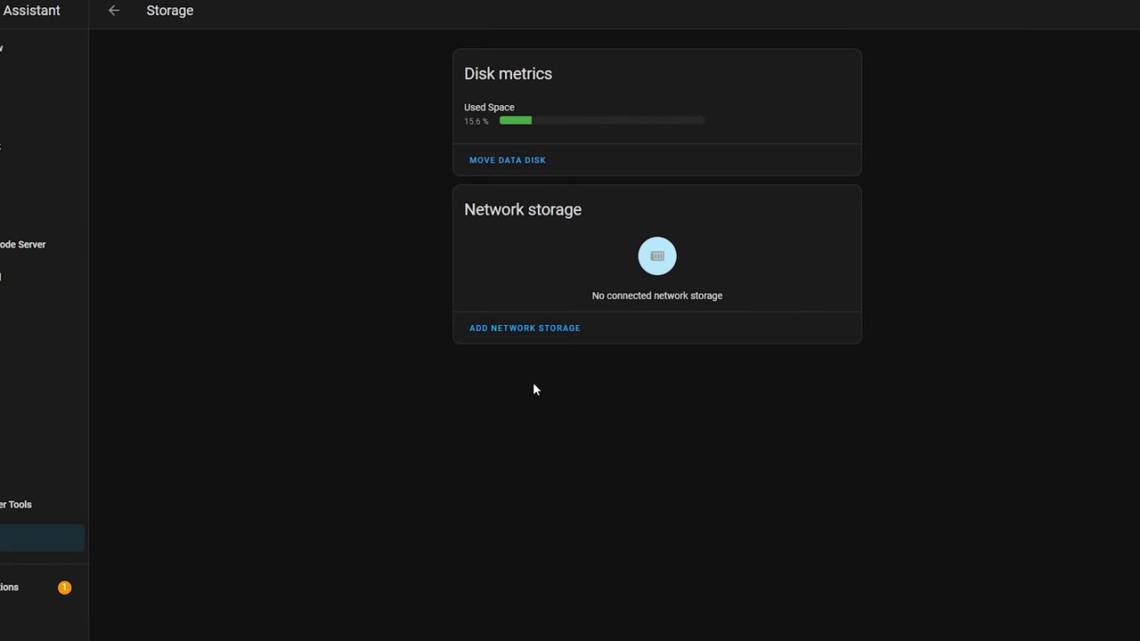
pyautogui.click(537, 337)
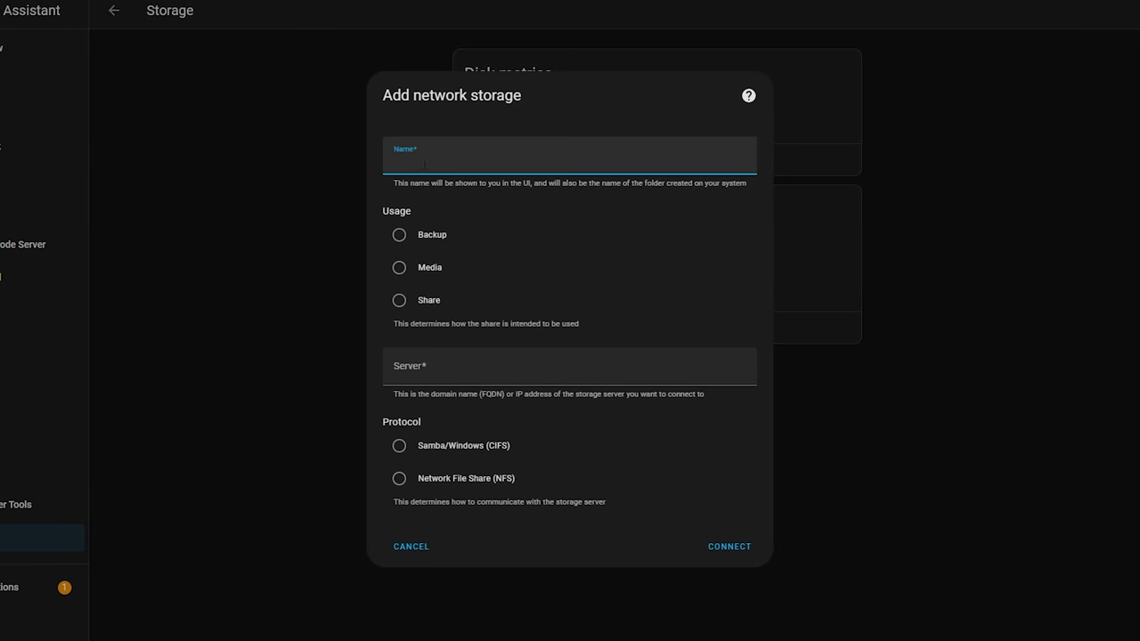
pyautogui.click(400, 268)
pyautogui.click(492, 370)
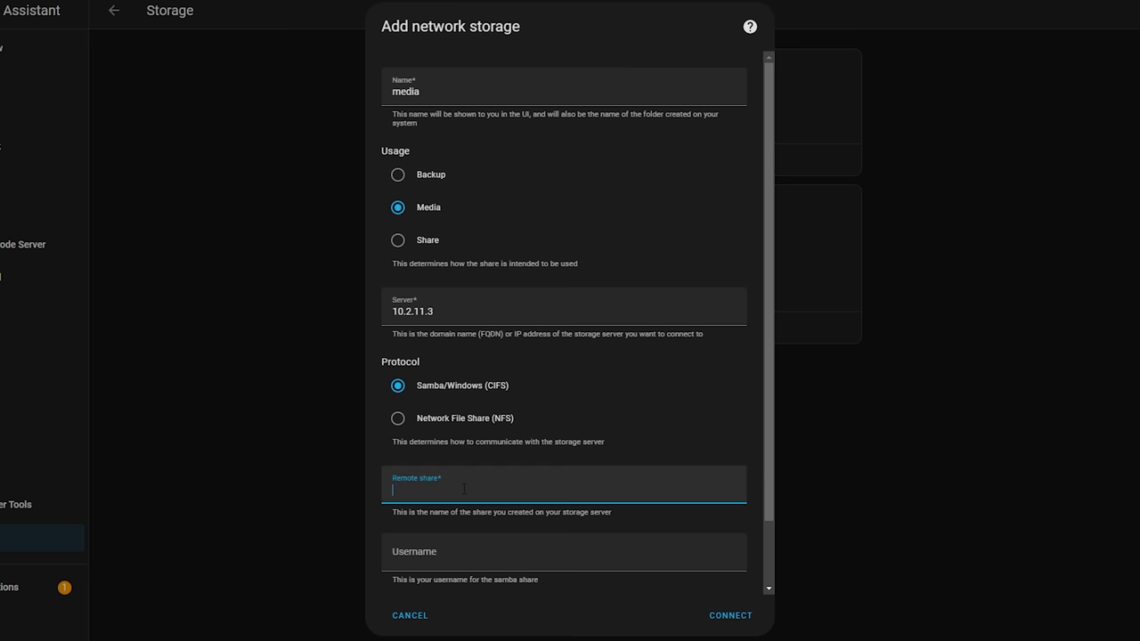
pyautogui.write('lewis')
pyautogui.scroll(-1, 449, 550)
pyautogui.click(727, 617)
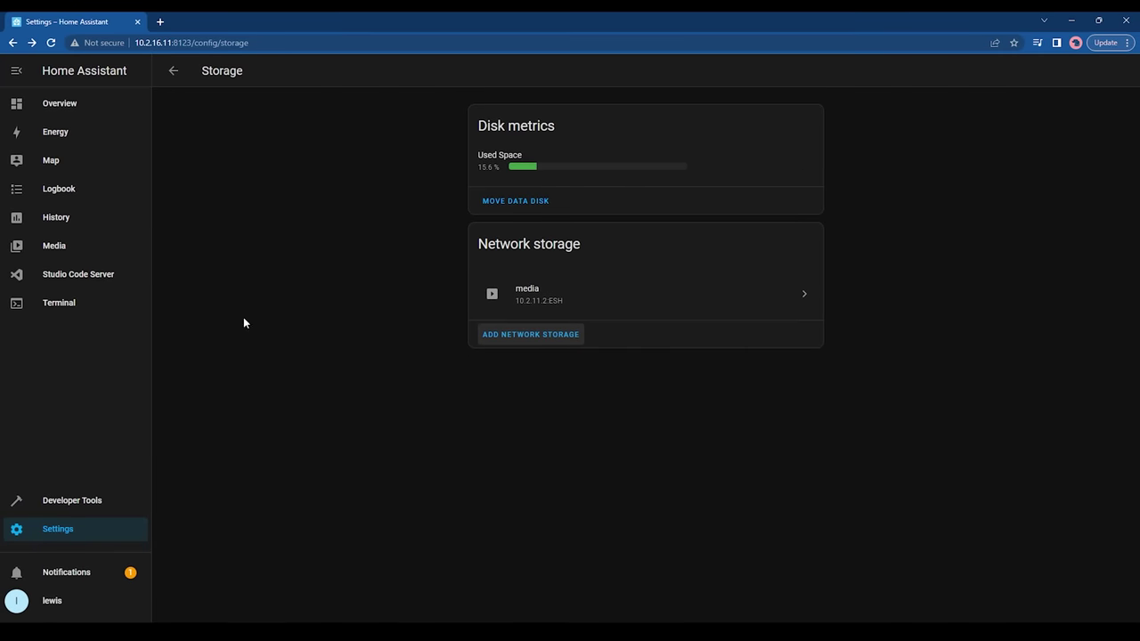
pyautogui.click(51, 249)
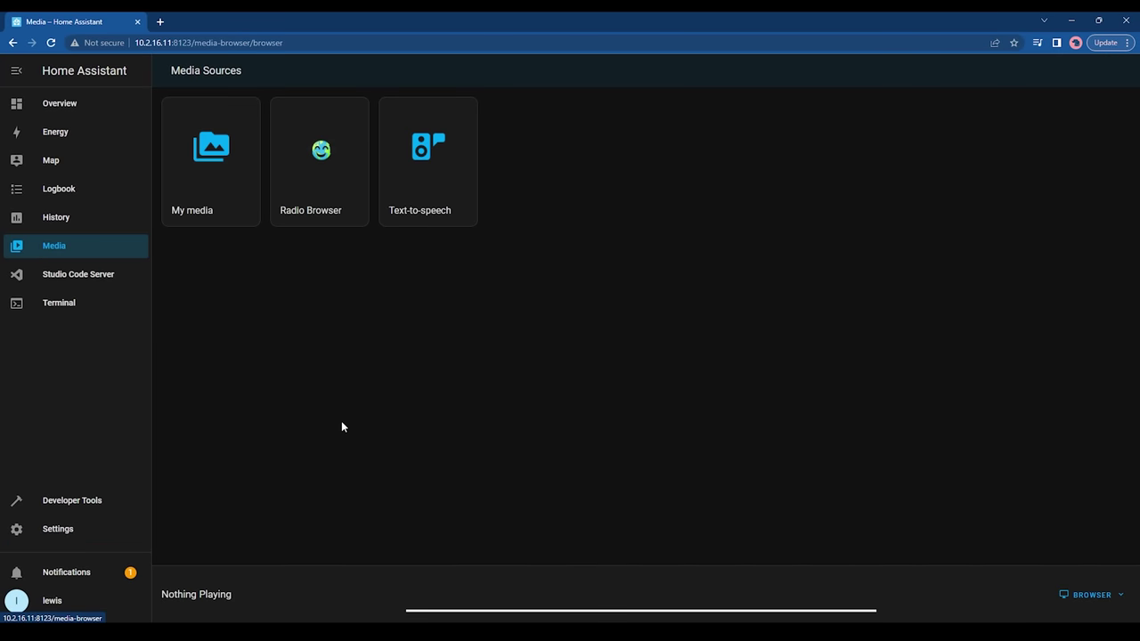
pyautogui.click(193, 159)
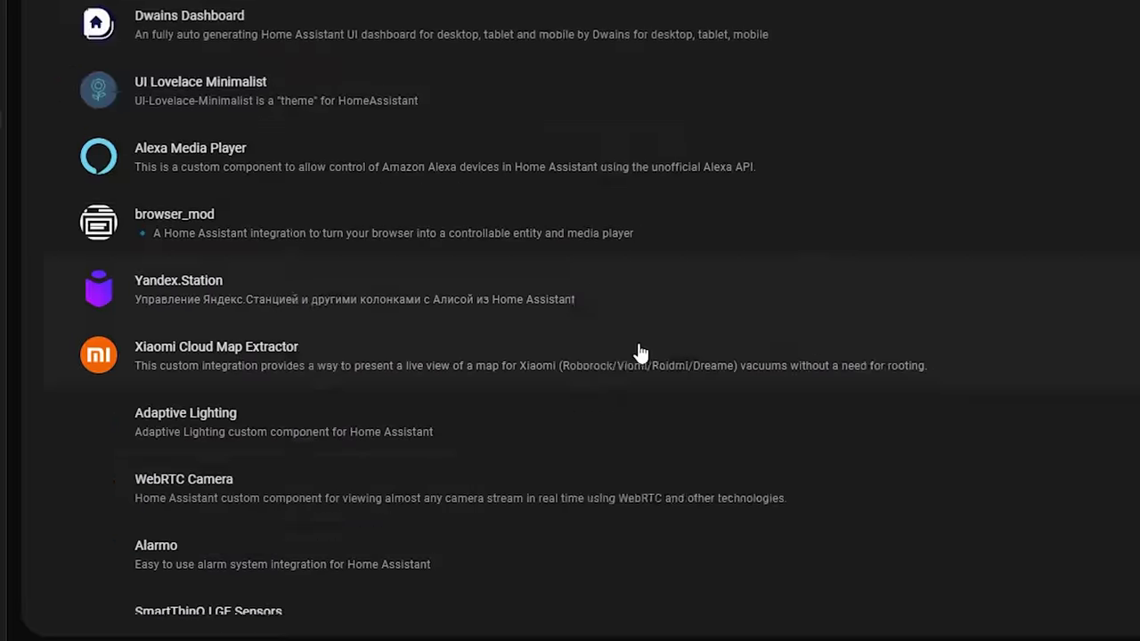
# - Scroll through the list and open Mushroom's pending update details in HACS
pyautogui.scroll(-2, 638, 353)
pyautogui.scroll(-15, 641, 352)
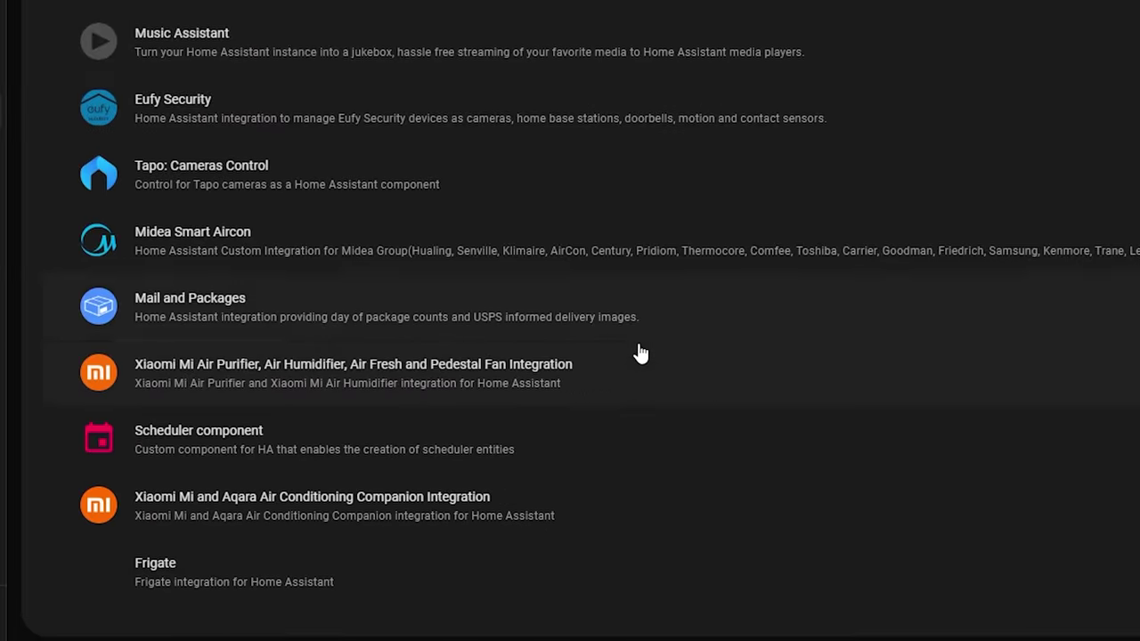
pyautogui.scroll(-11, 641, 353)
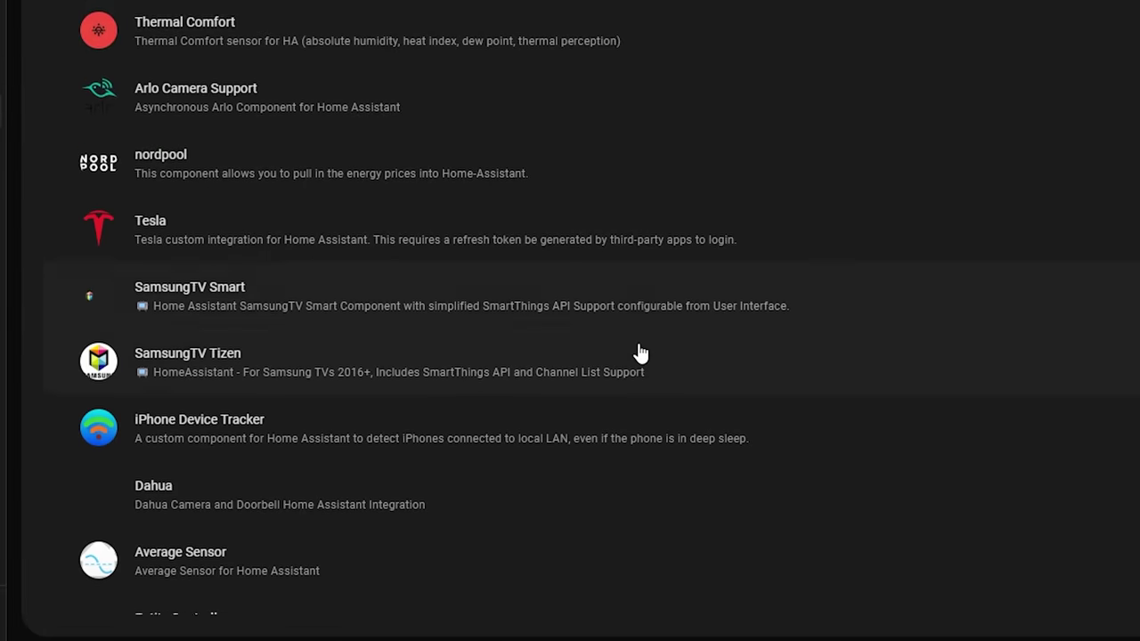
pyautogui.scroll(10, 641, 352)
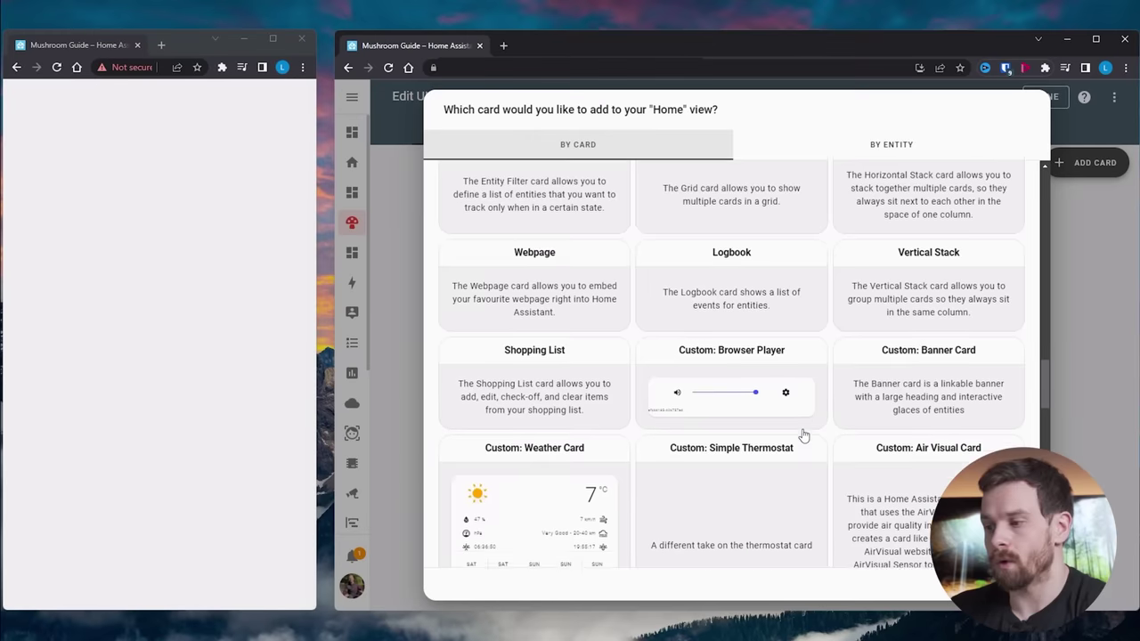
pyautogui.scroll(-5, 804, 435)
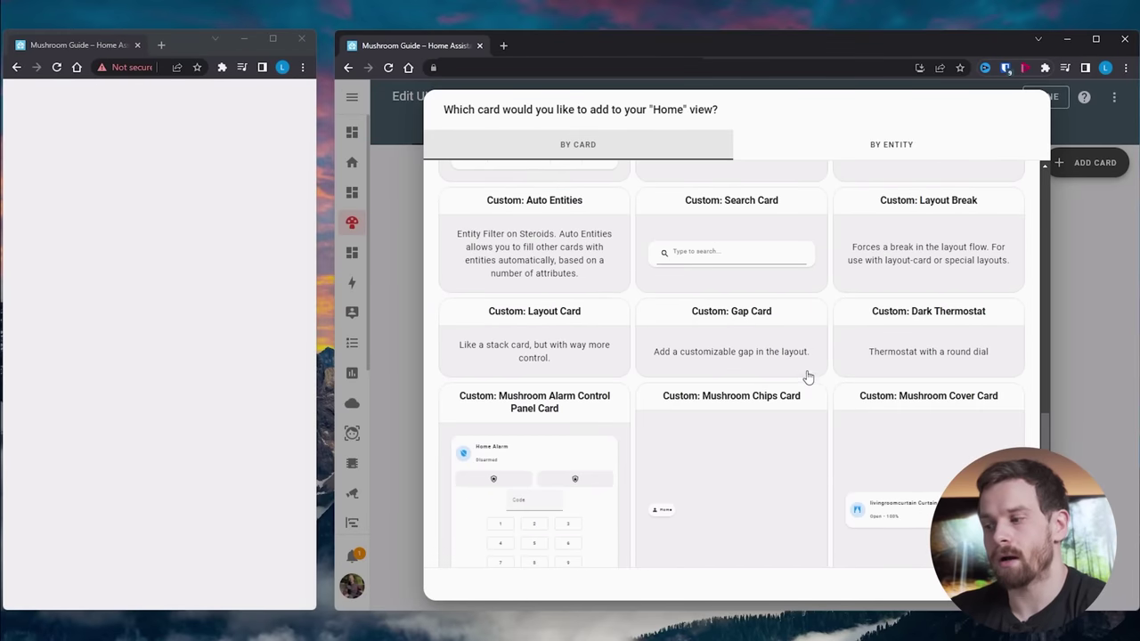
pyautogui.scroll(-1, 807, 376)
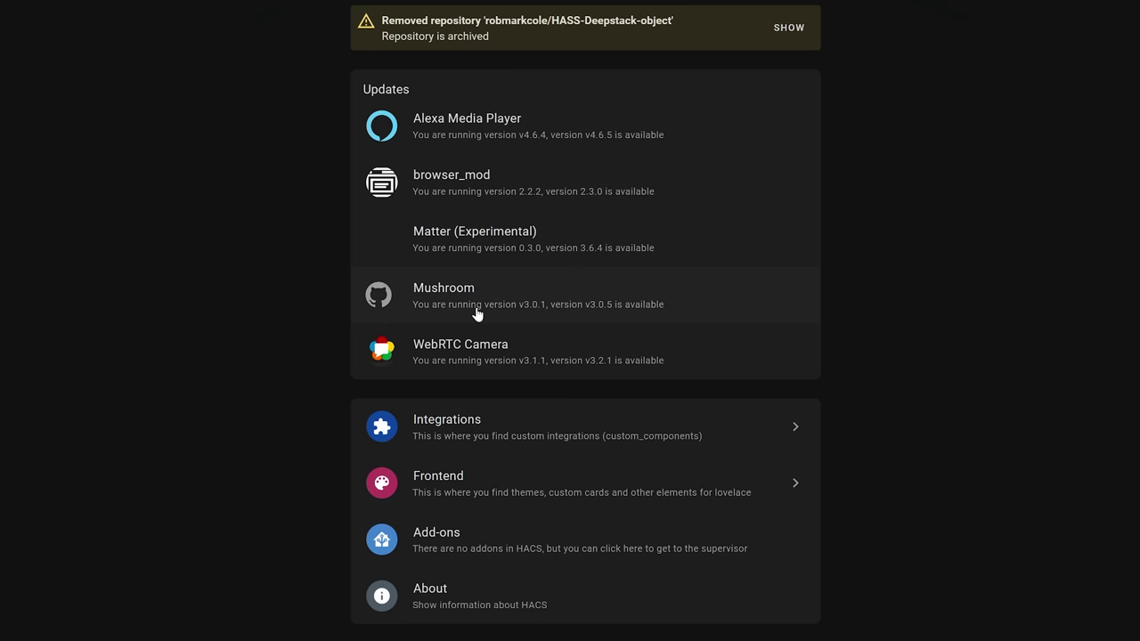
pyautogui.click(497, 306)
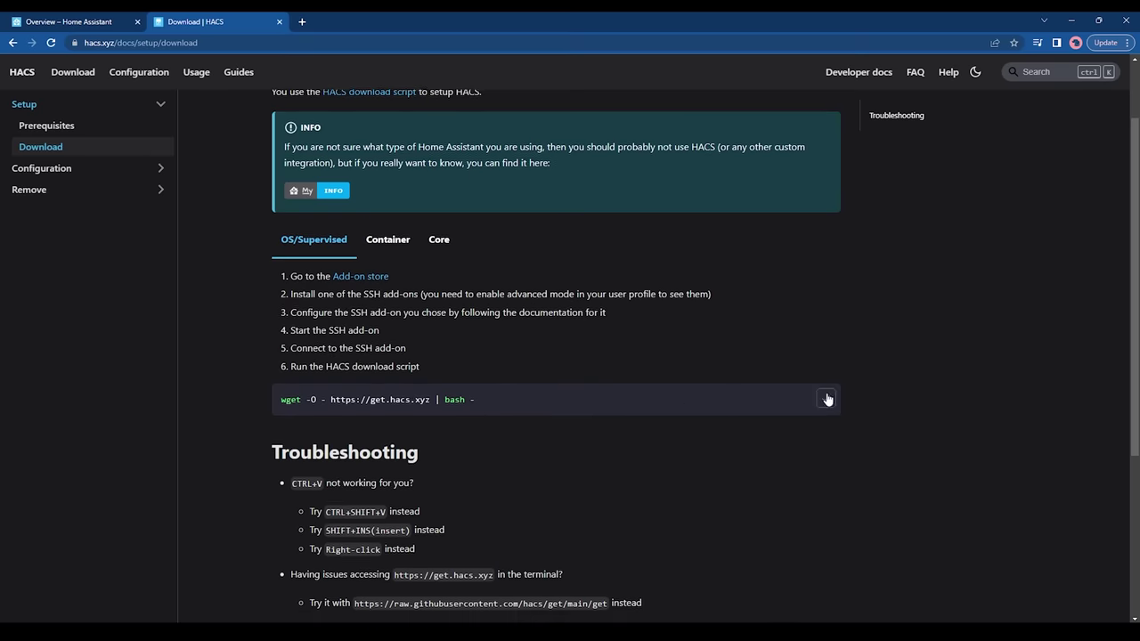
# - Paste and run the wget HACS download script in the Home Assistant terminal
pyautogui.click(85, 19)
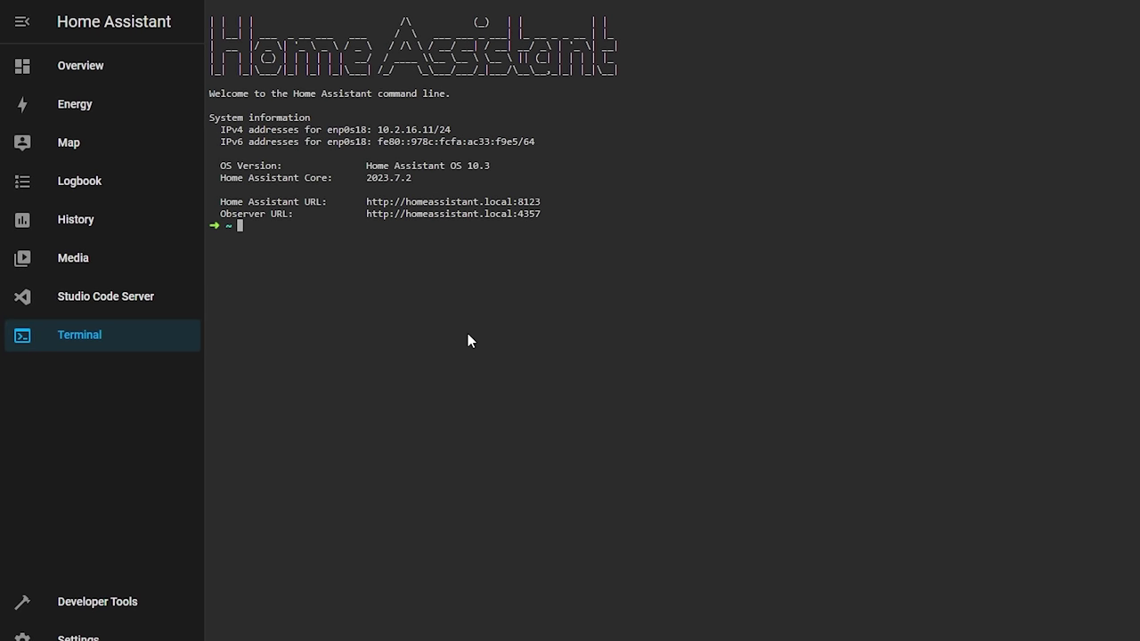
pyautogui.write('wget -O - https://get.hacs.xyz | bash -')
pyautogui.press('Return')
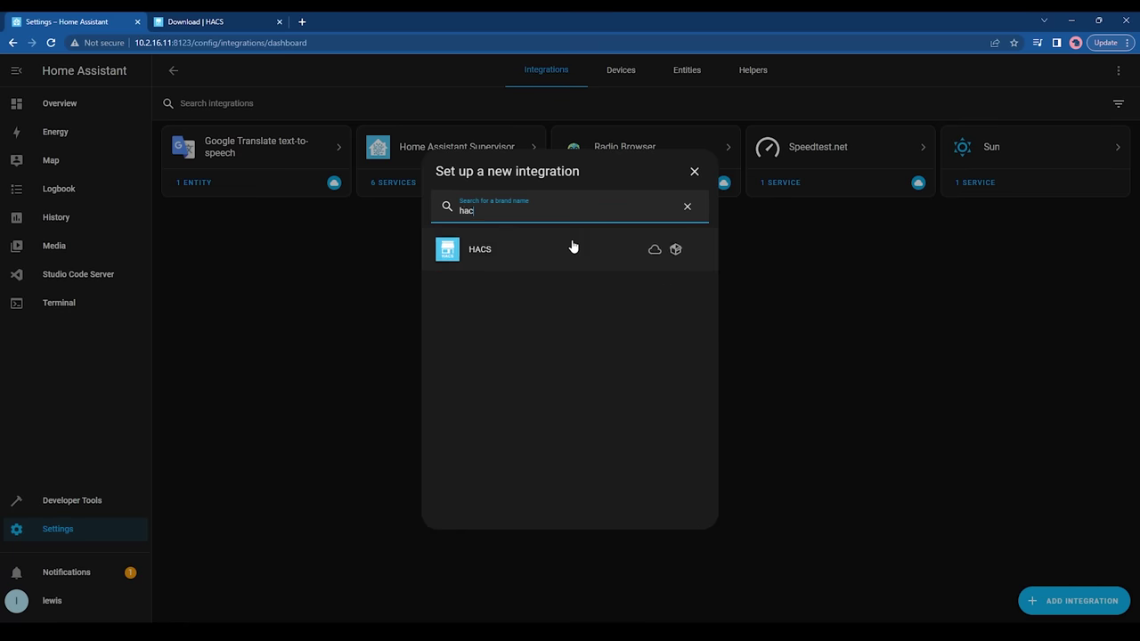
# - Add the HACS integration and scroll through its list of available repositories
pyautogui.write('s')
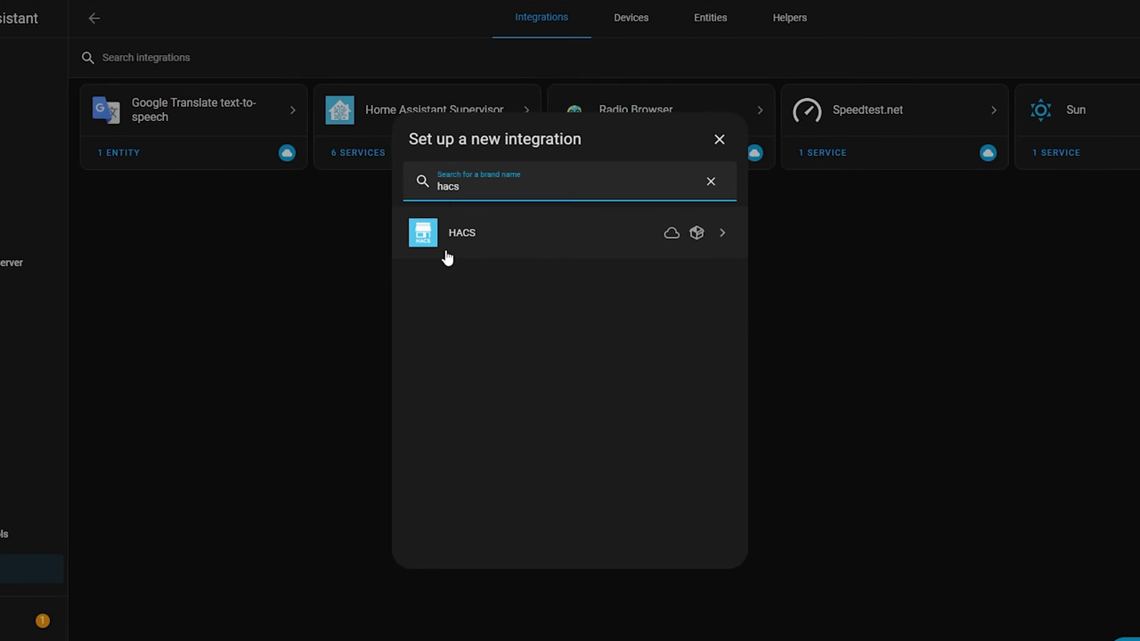
pyautogui.click(460, 240)
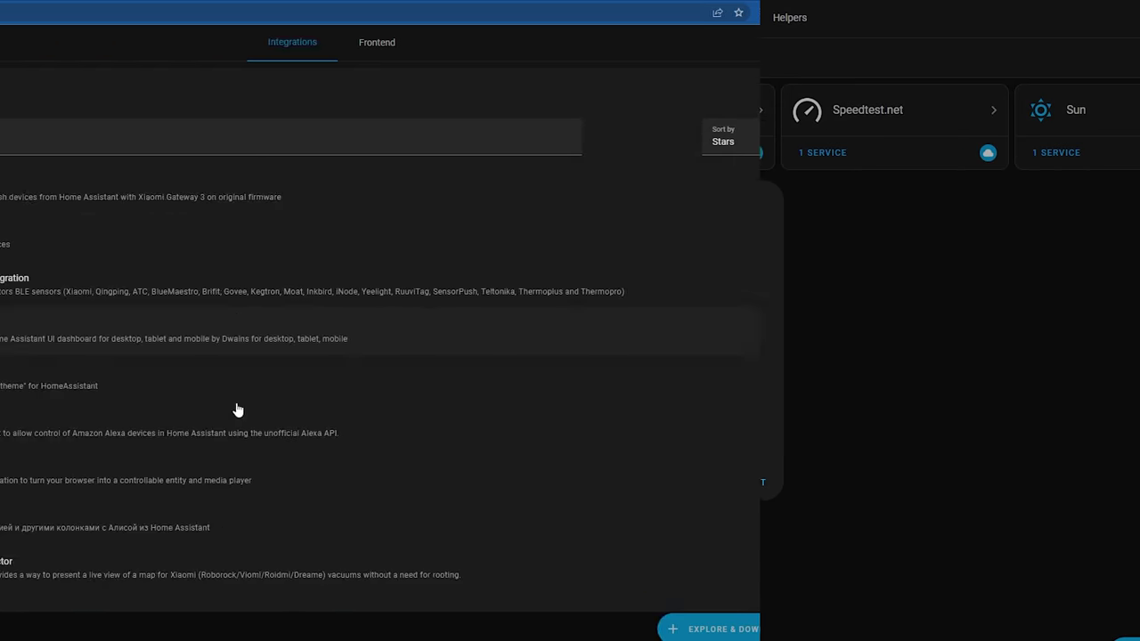
pyautogui.scroll(-8, 616, 408)
pyautogui.scroll(-9, 616, 408)
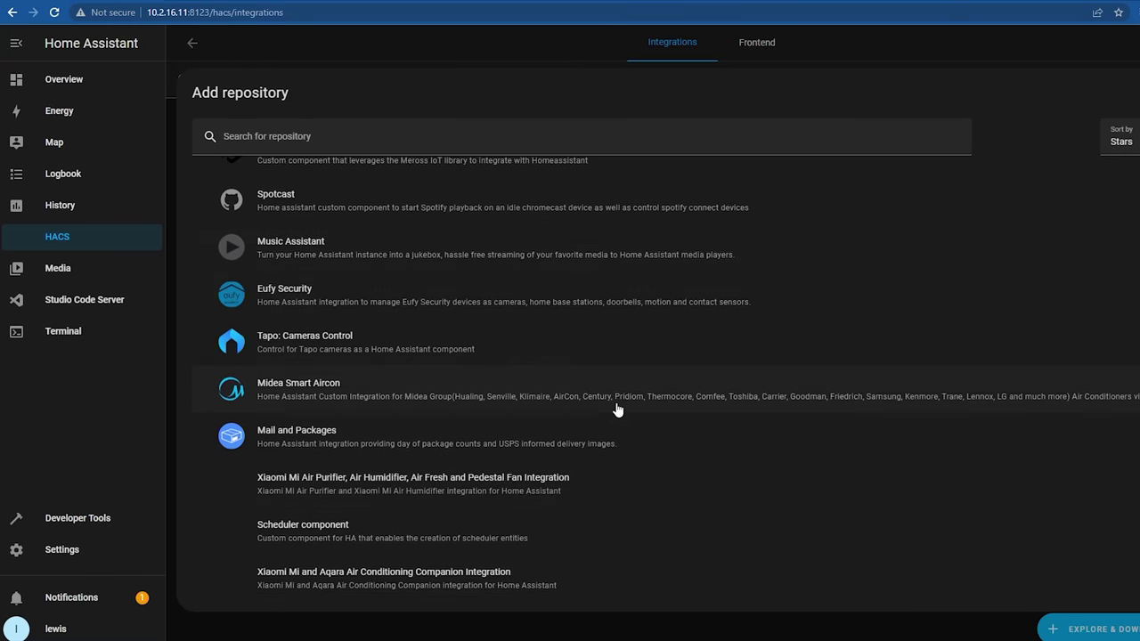
pyautogui.scroll(-8, 617, 409)
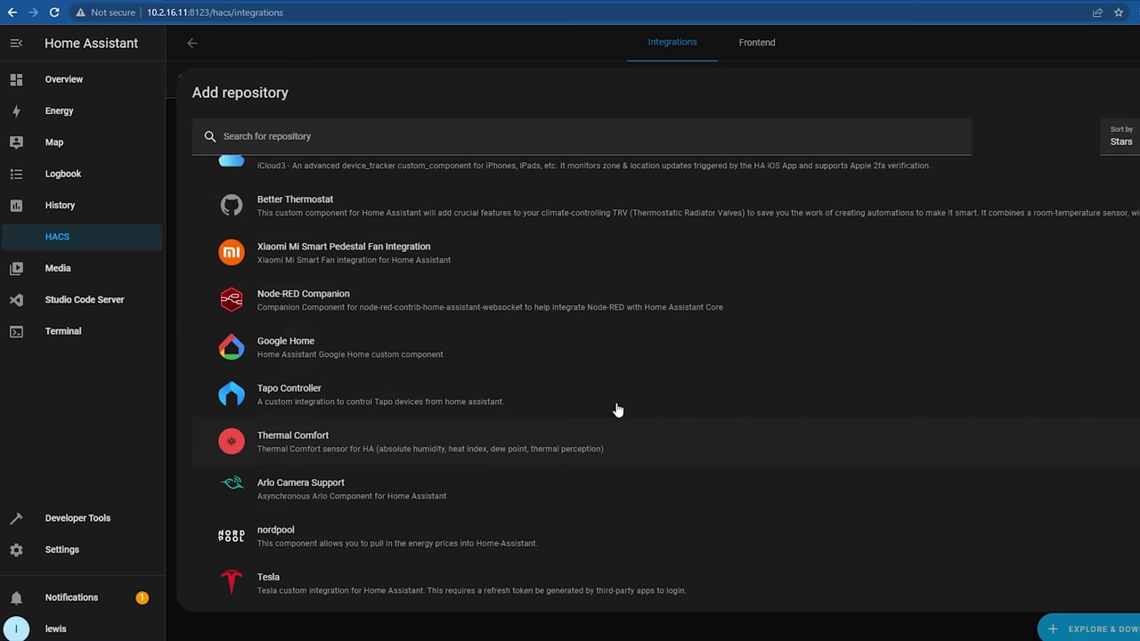
pyautogui.scroll(3, 616, 410)
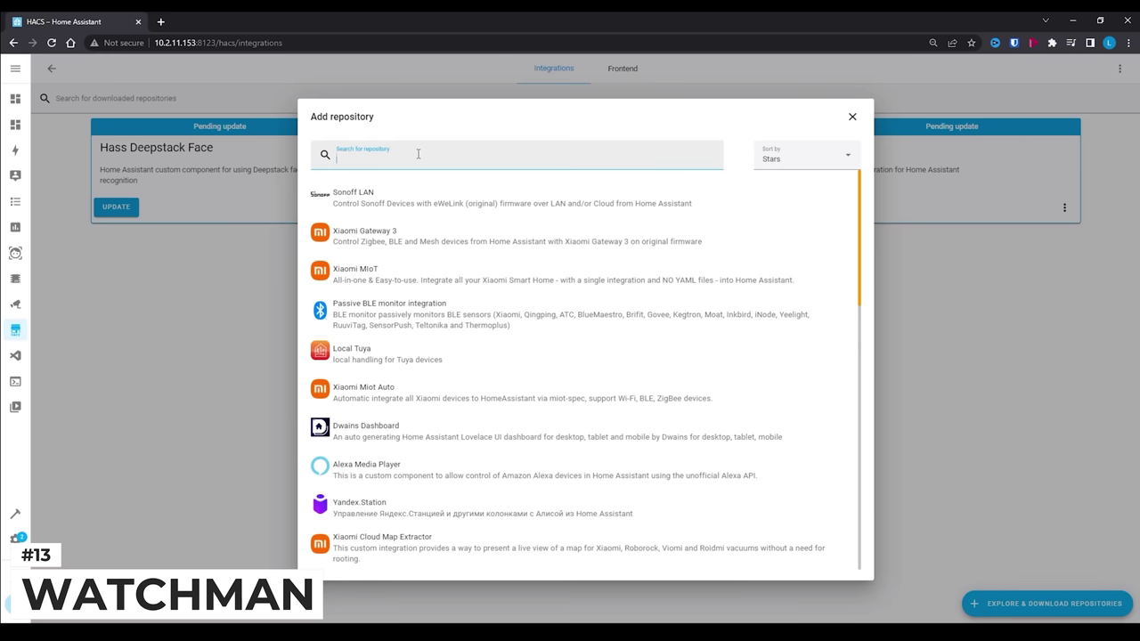
# - Search HACS for 'watchman' and open the Watchman repository to download it
pyautogui.write('tchman')
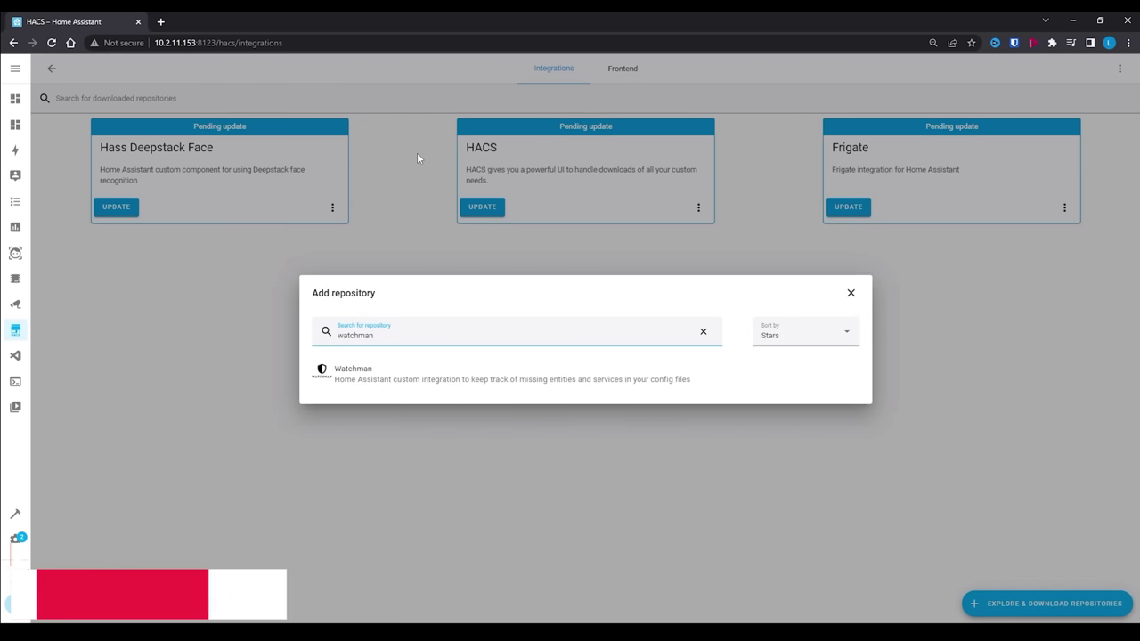
pyautogui.click(617, 375)
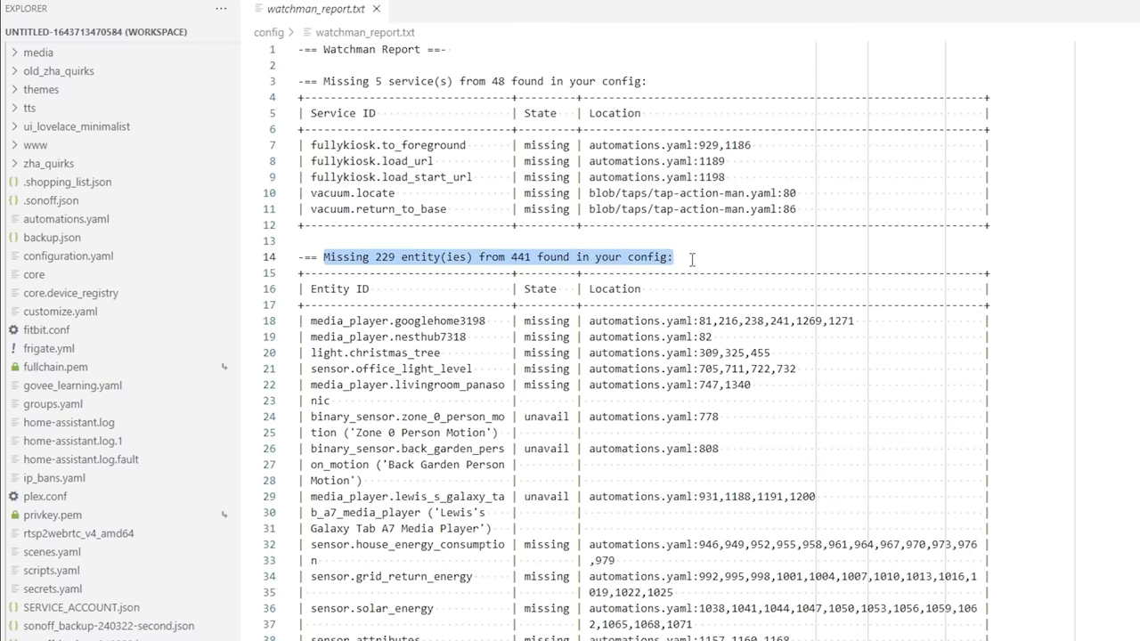
pyautogui.scroll(-3, 515, 564)
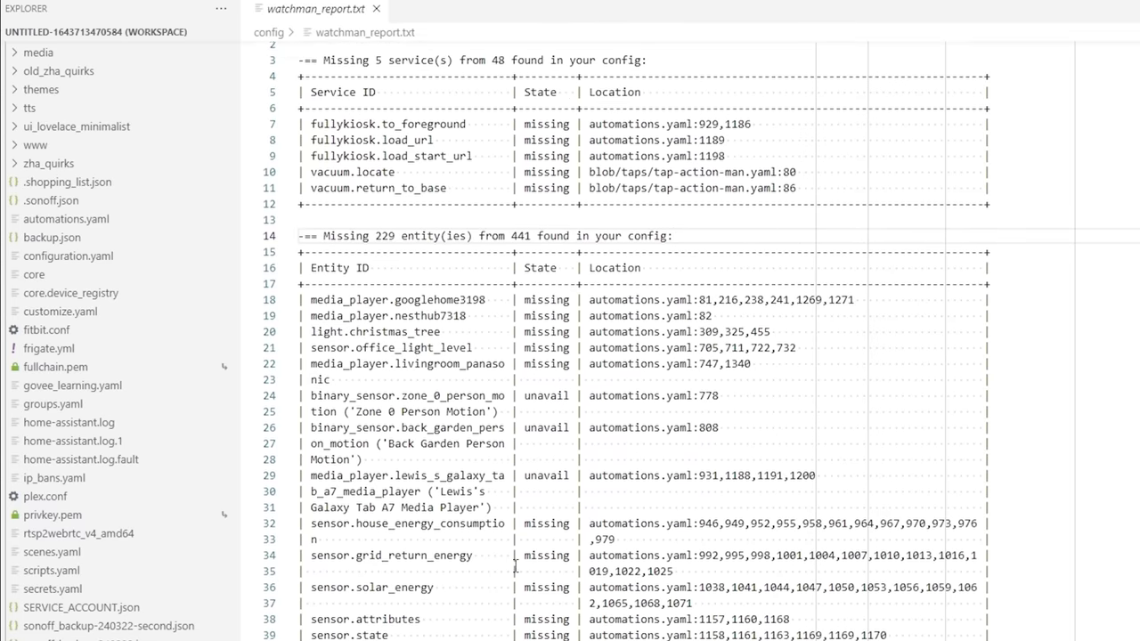
pyautogui.scroll(-3, 514, 564)
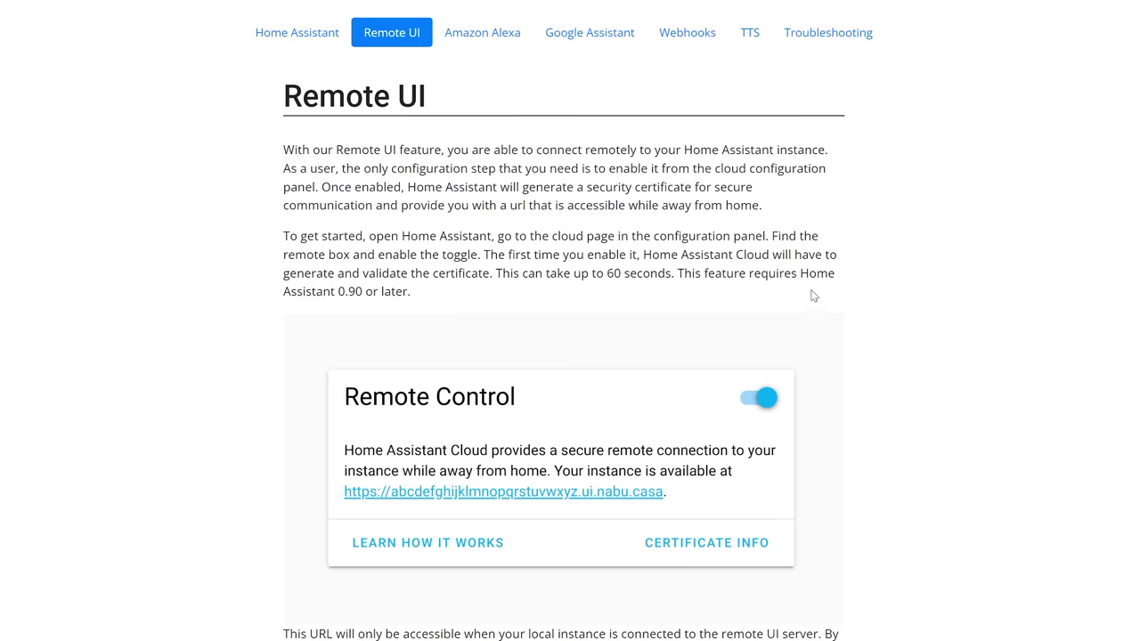
# - Read through the Home Assistant Cloud Remote UI guide and return to its top
pyautogui.scroll(-5, 814, 296)
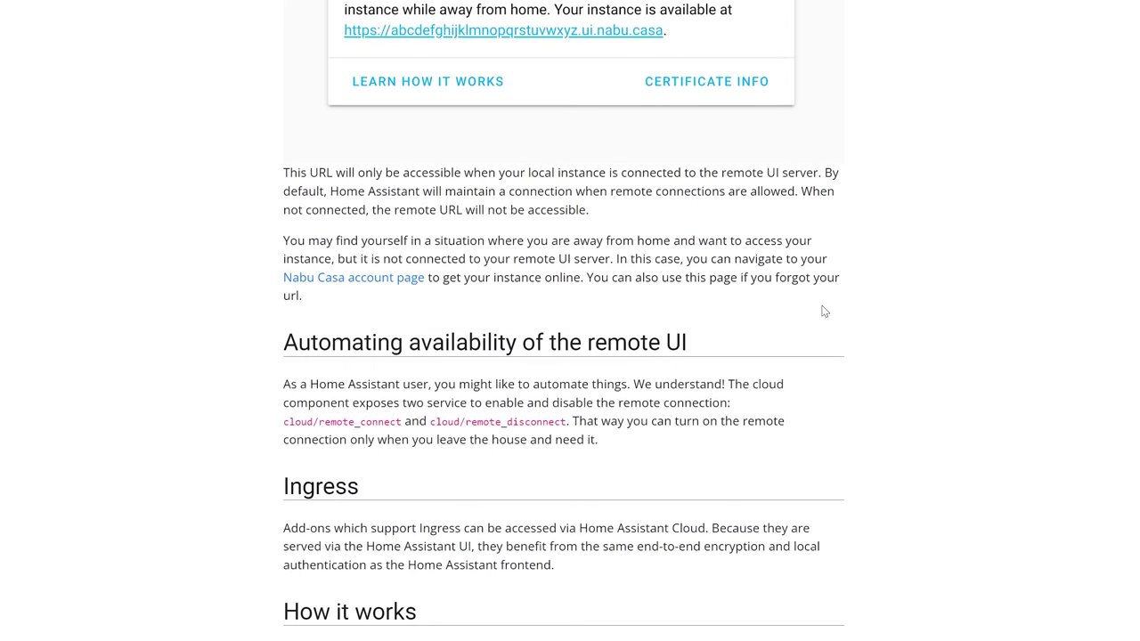
pyautogui.scroll(-7, 824, 312)
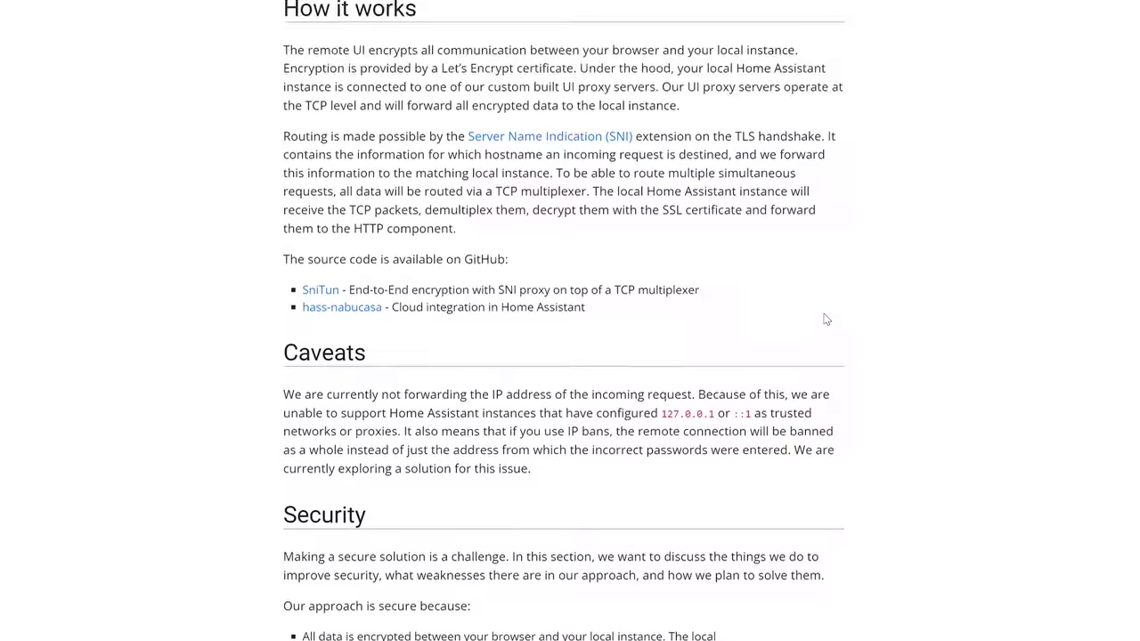
pyautogui.scroll(-5, 827, 318)
pyautogui.press('Home')
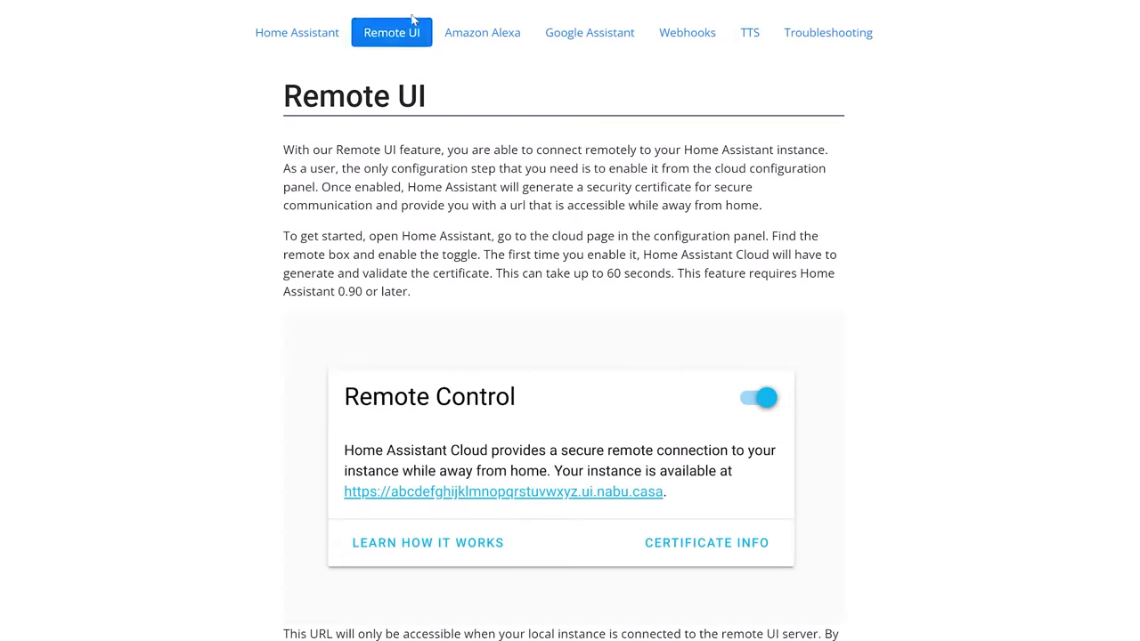
# - Look over the Amazon Alexa setup guide, then switch to the Google Assistant guide
pyautogui.click(496, 35)
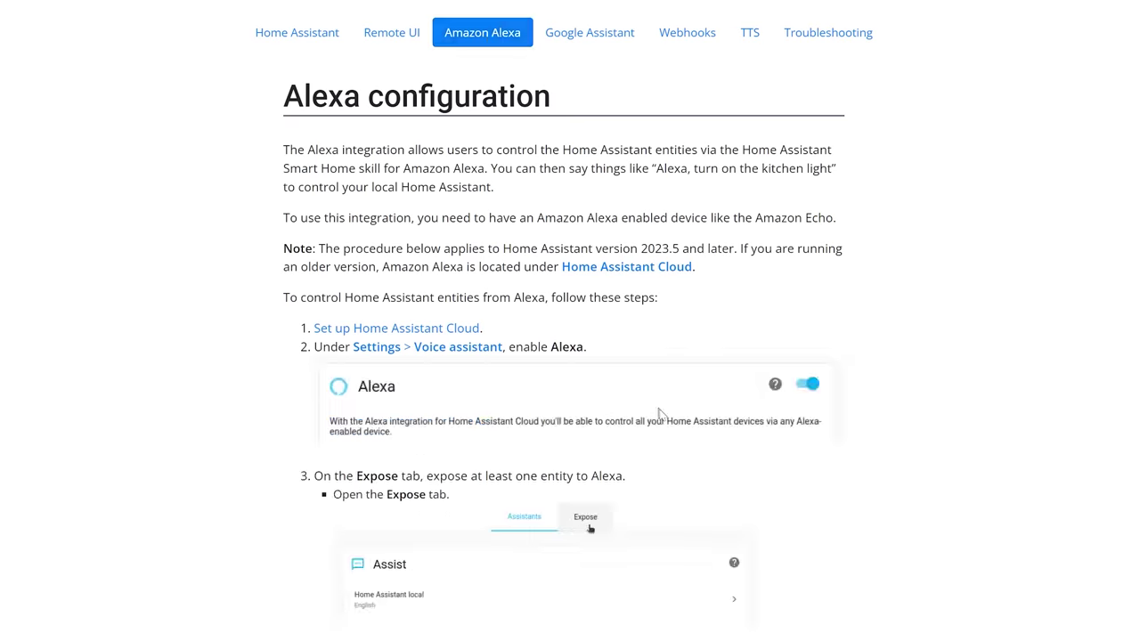
pyautogui.scroll(-8, 751, 447)
pyautogui.press('Home')
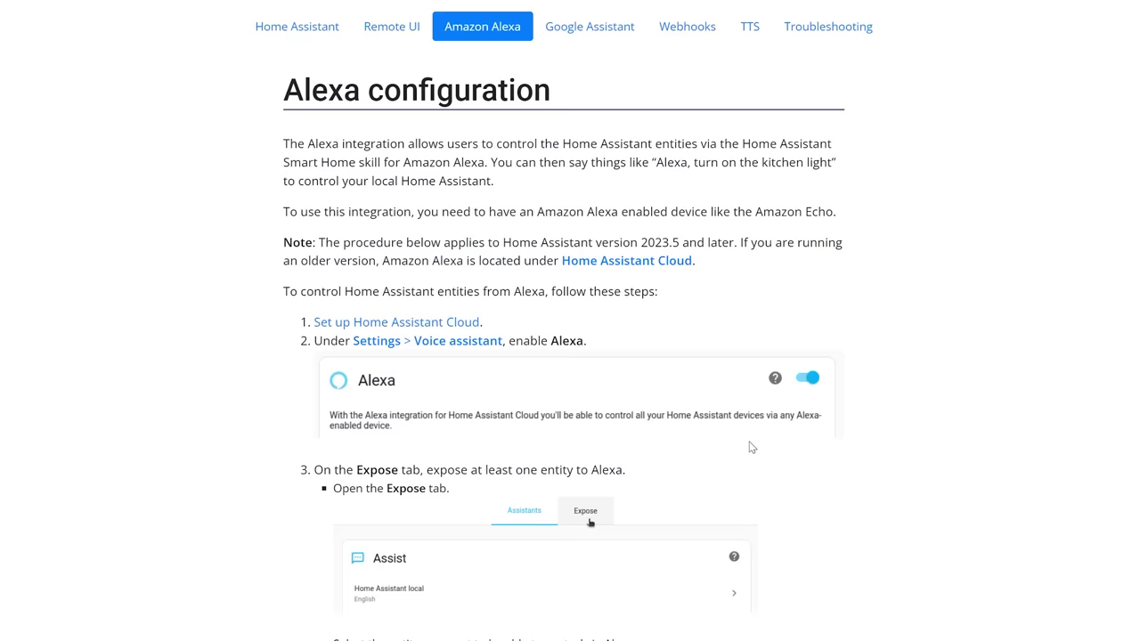
pyautogui.click(608, 40)
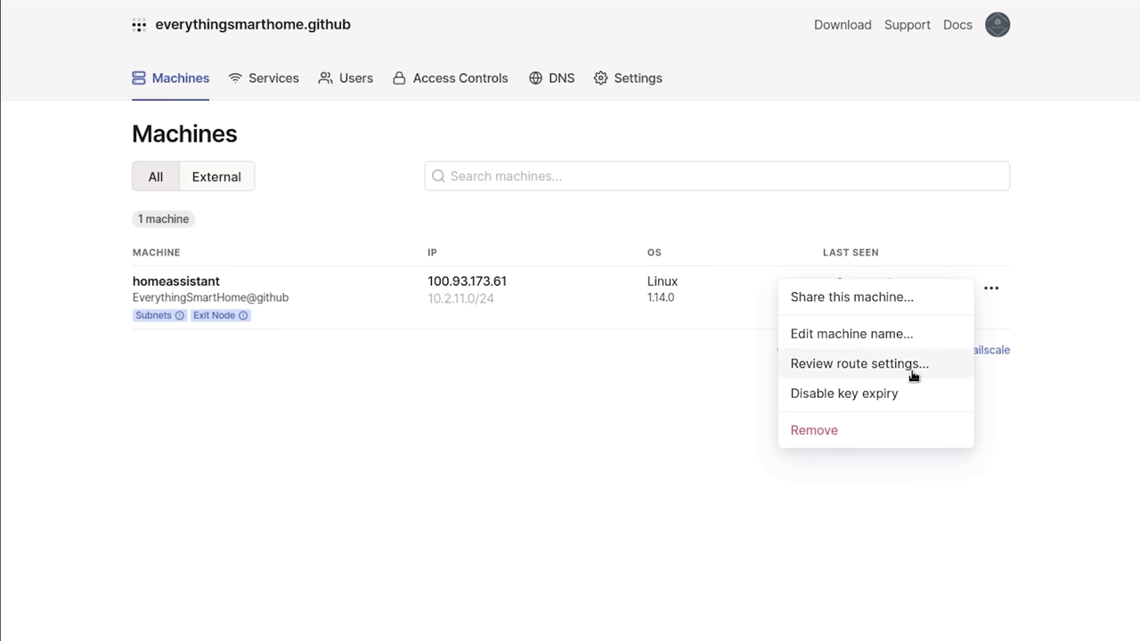
# - Review the homeassistant machine's route settings in Tailscale and continue past Cloudflare's plan selection
pyautogui.click(913, 365)
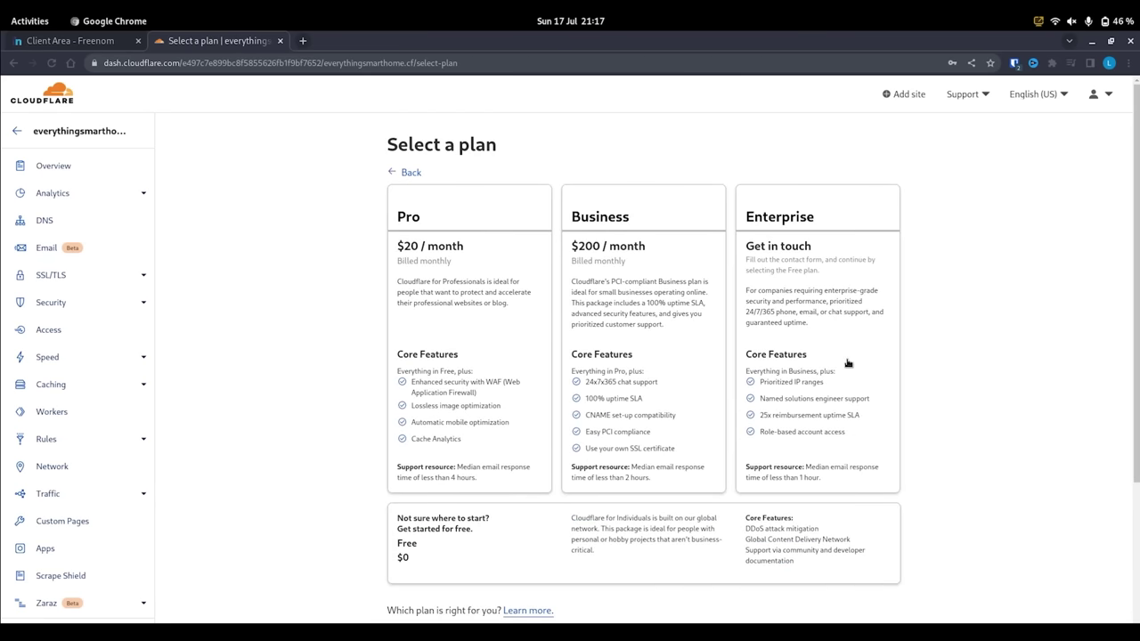
pyautogui.scroll(-2, 858, 431)
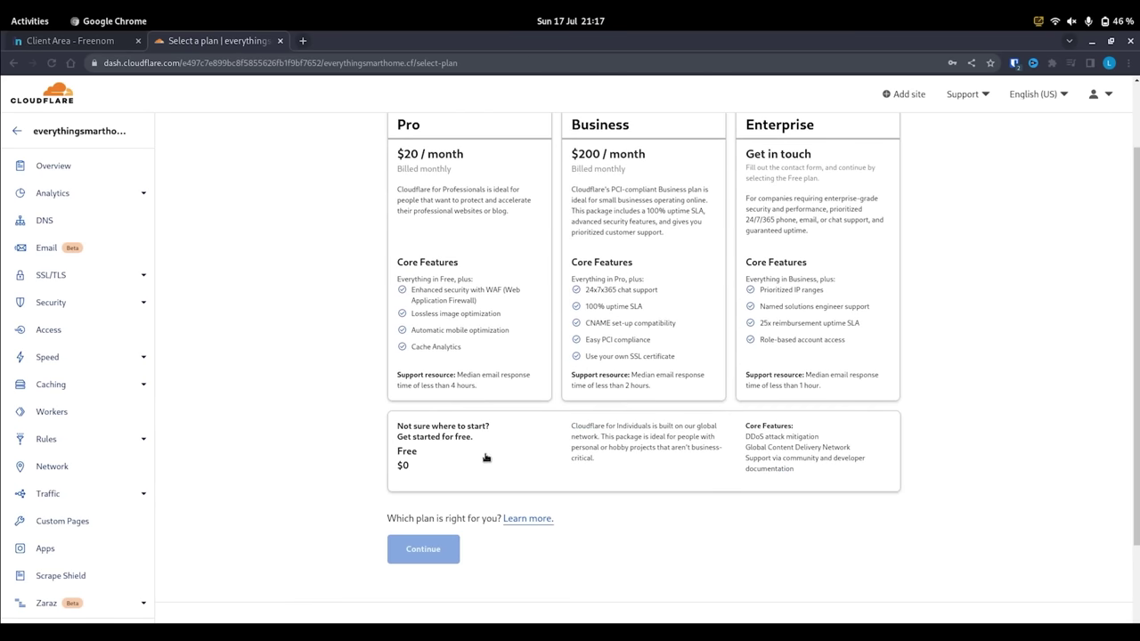
pyautogui.click(423, 549)
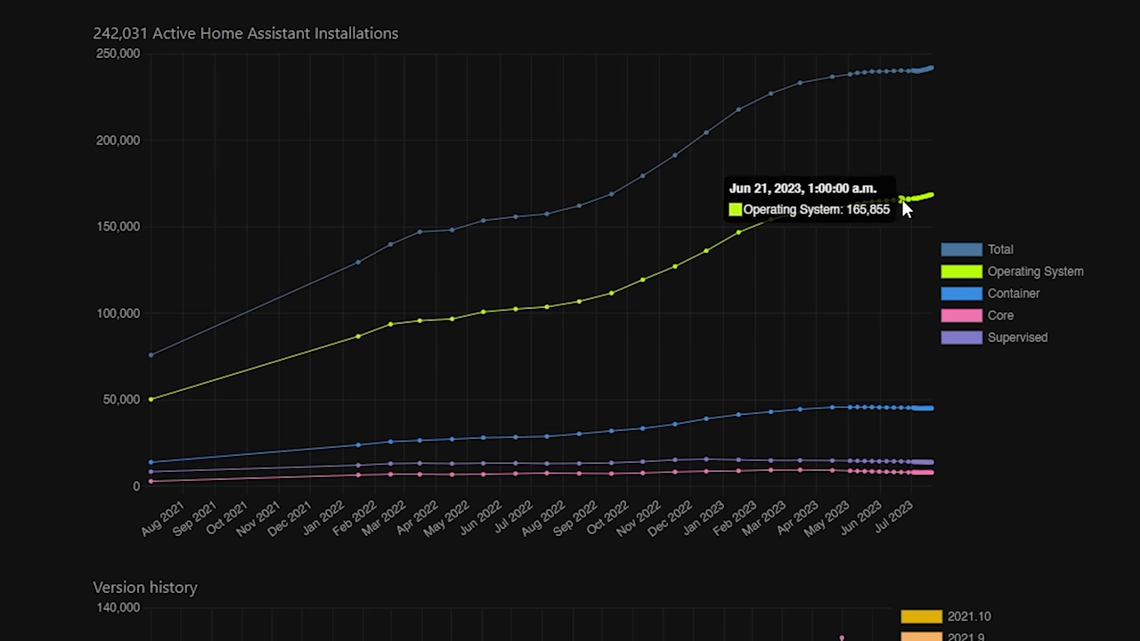
# - Scroll through the active installations, version history and installation-type analytics charts
pyautogui.scroll(-4, 901, 463)
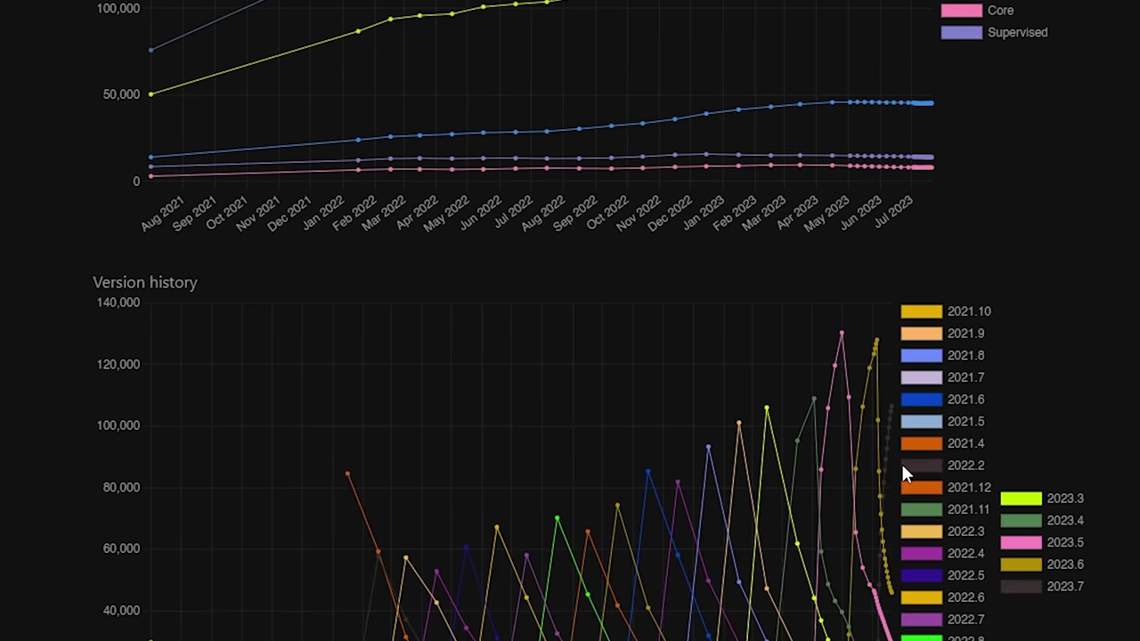
pyautogui.scroll(-1, 904, 475)
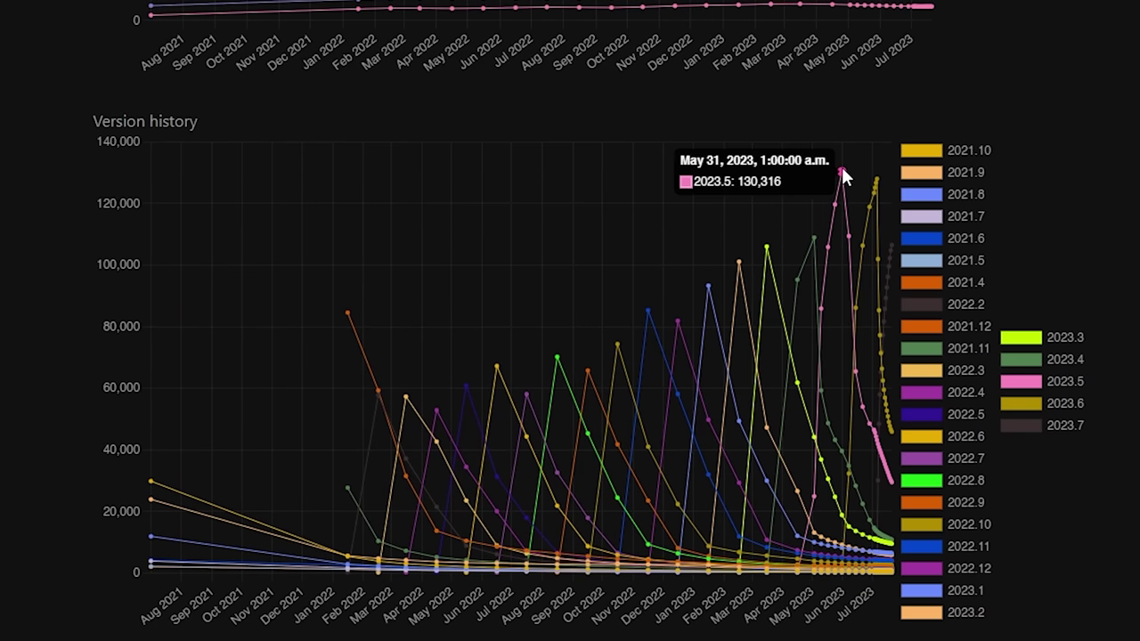
pyautogui.scroll(-5, 833, 531)
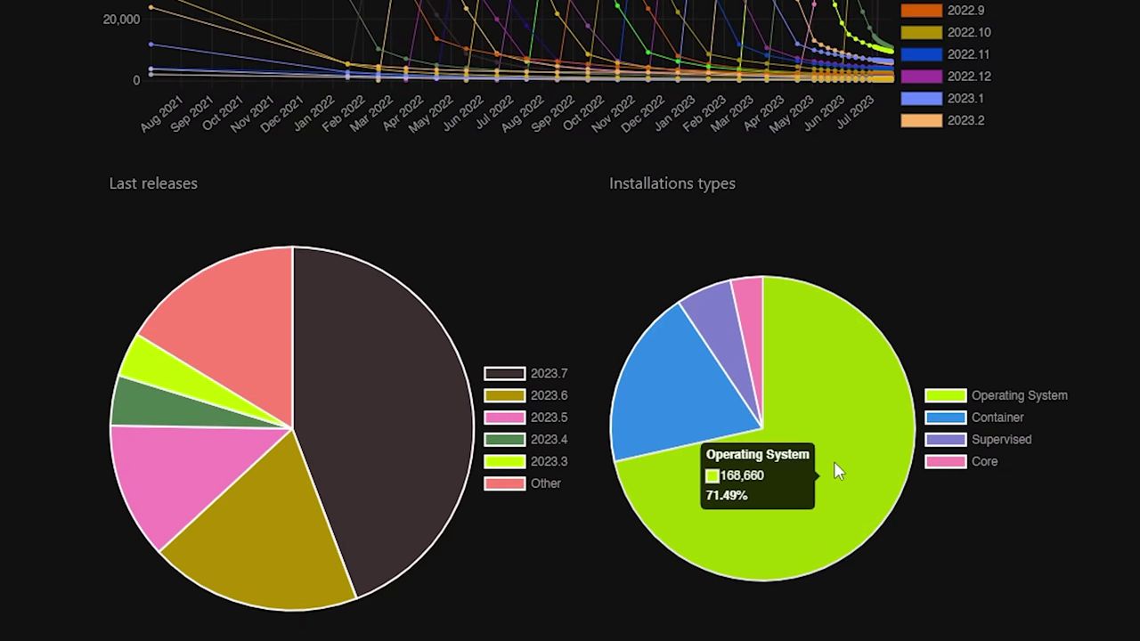
pyautogui.scroll(-2, 810, 596)
pyautogui.scroll(-8, 808, 584)
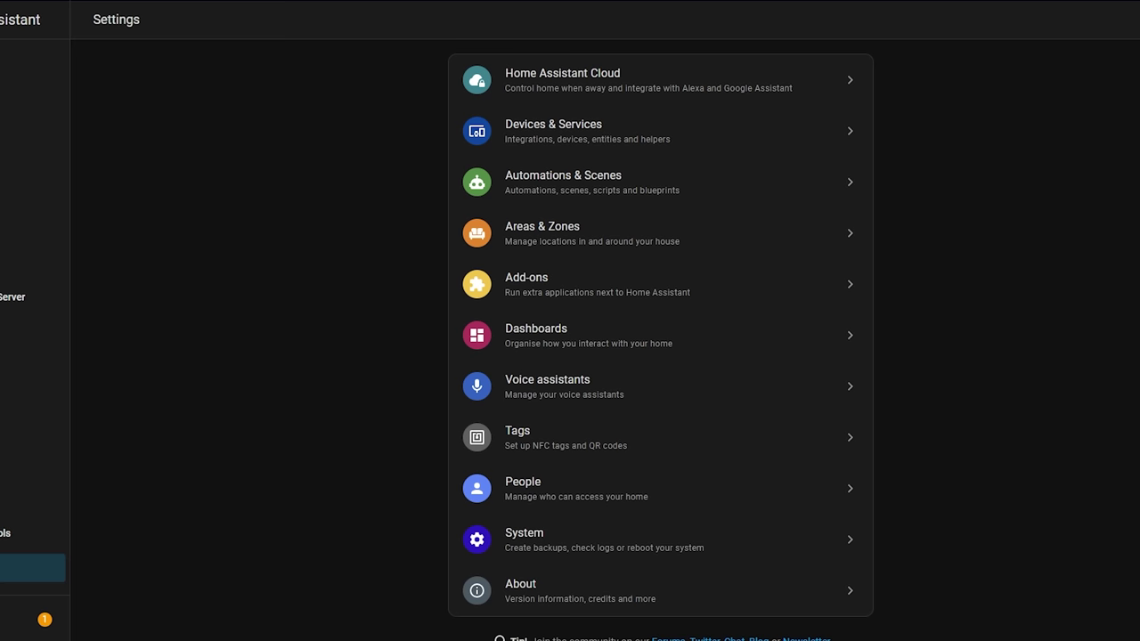
# - Turn on Basic analytics in System settings, save it, and open 'How we process your data'
pyautogui.click(566, 552)
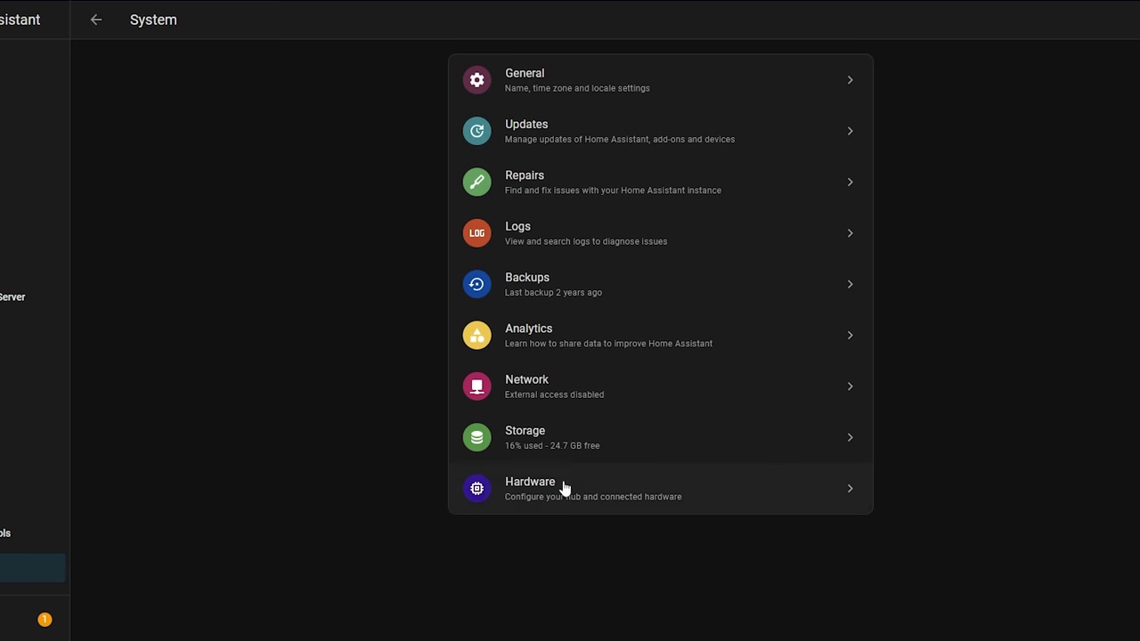
pyautogui.click(614, 354)
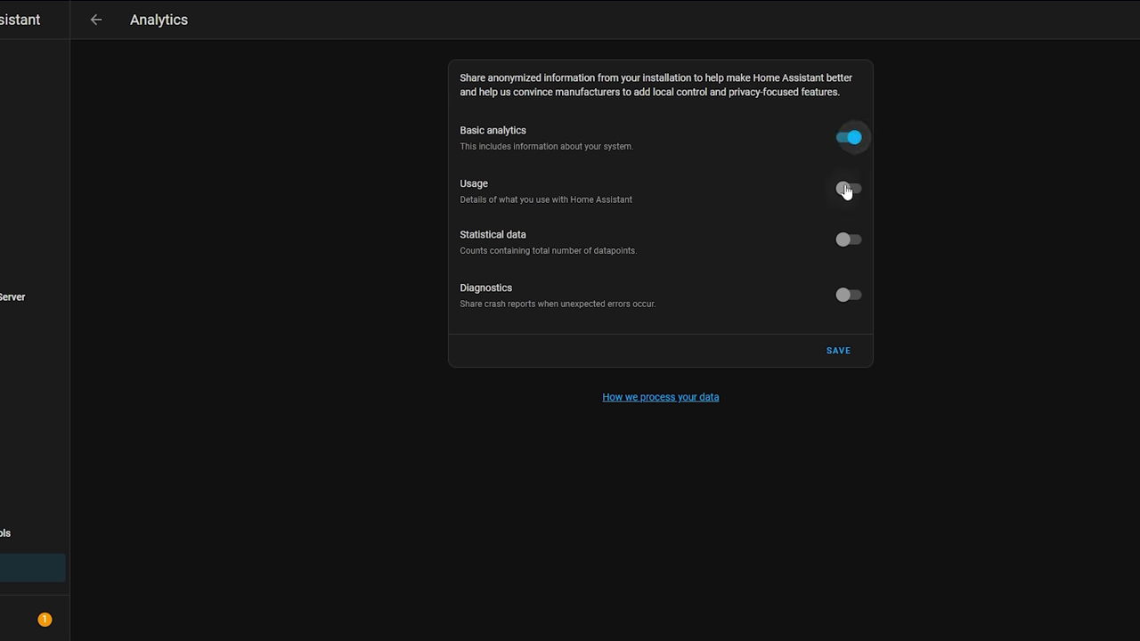
pyautogui.click(845, 354)
pyautogui.click(653, 398)
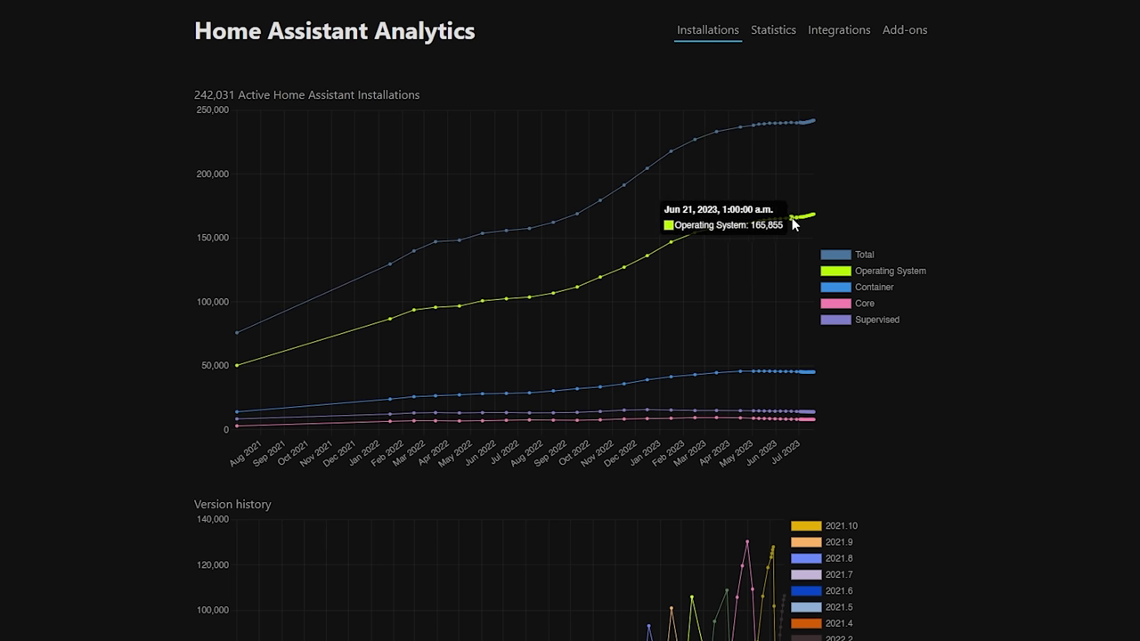
pyautogui.scroll(-2, 796, 420)
pyautogui.scroll(-1, 796, 420)
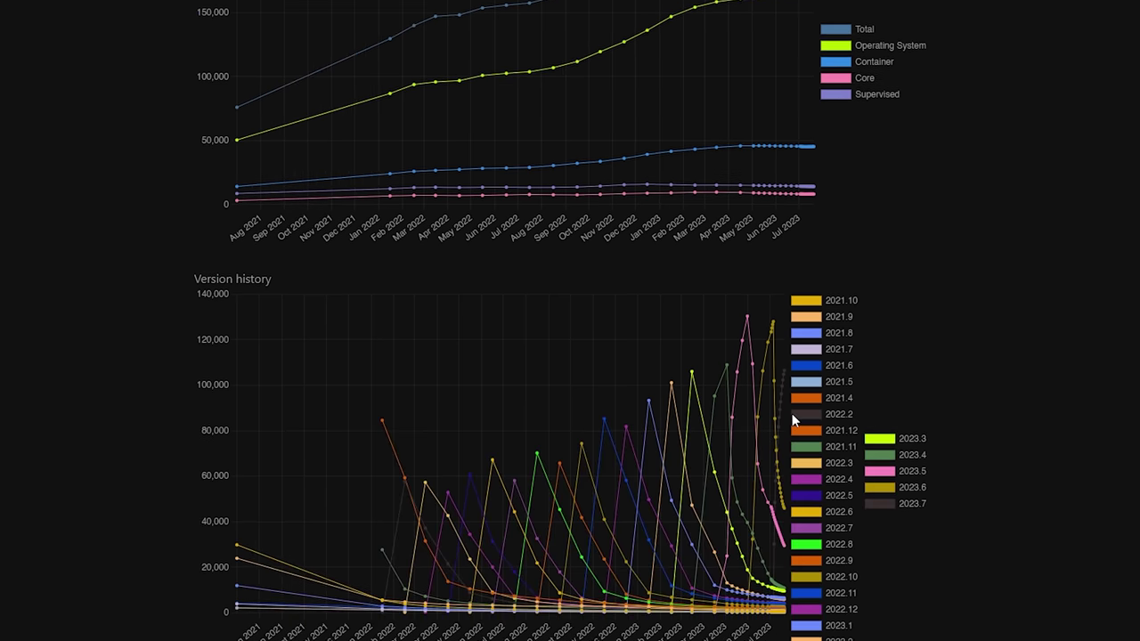
pyautogui.scroll(-1, 795, 420)
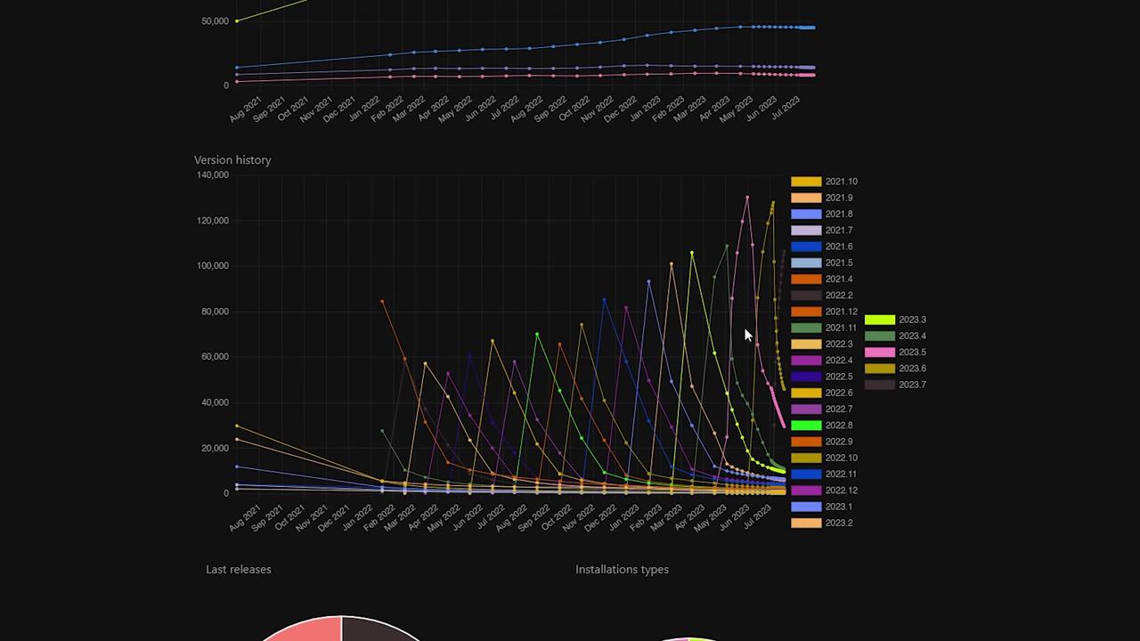